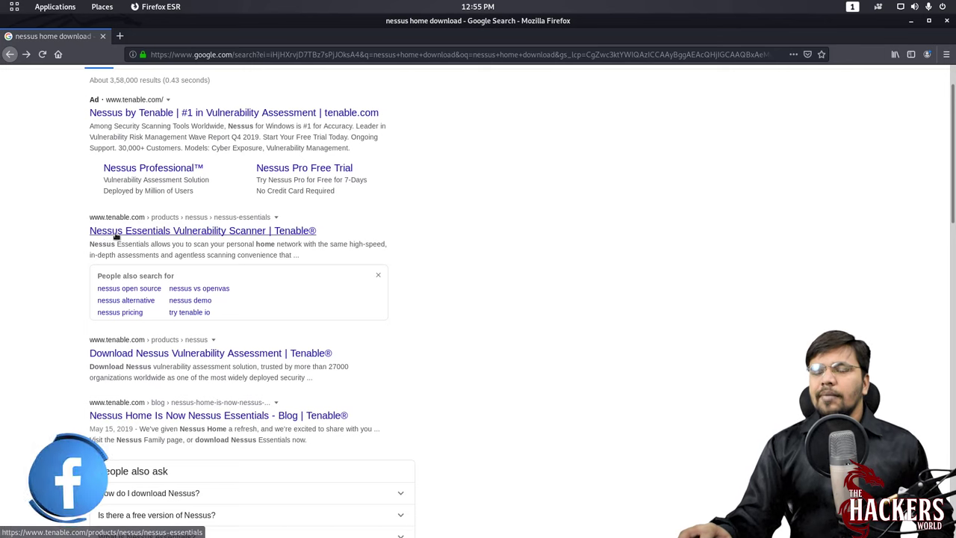
# - Open Nessus Essentials on tenable.com and submit the activation-code form with first name, last name and email
pyautogui.click(232, 232)
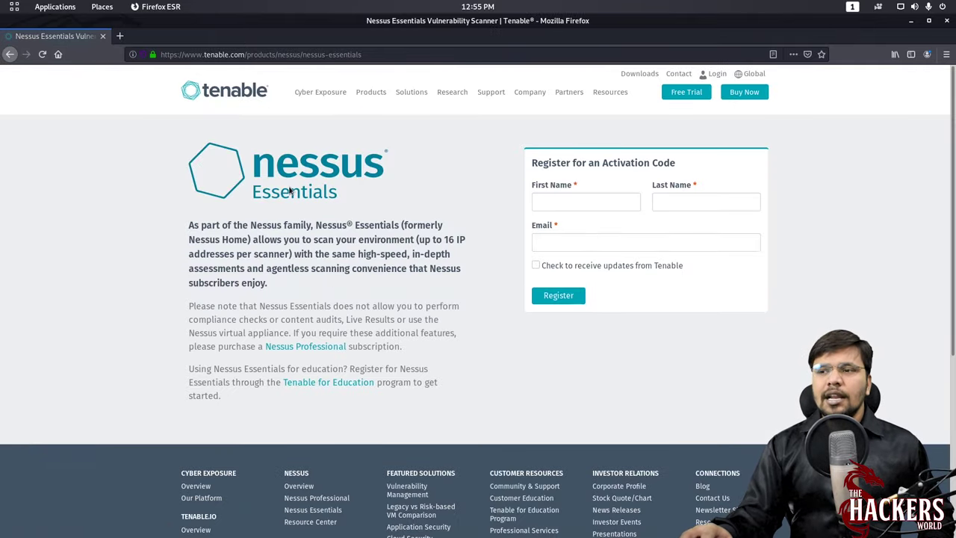
pyautogui.moveTo(446, 239); pyautogui.dragTo(284, 267)
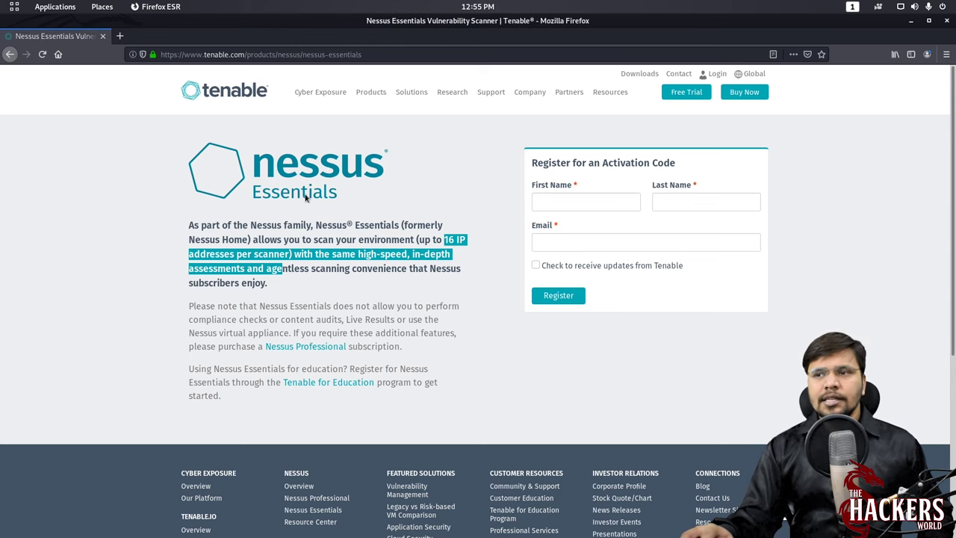
pyautogui.click(565, 198)
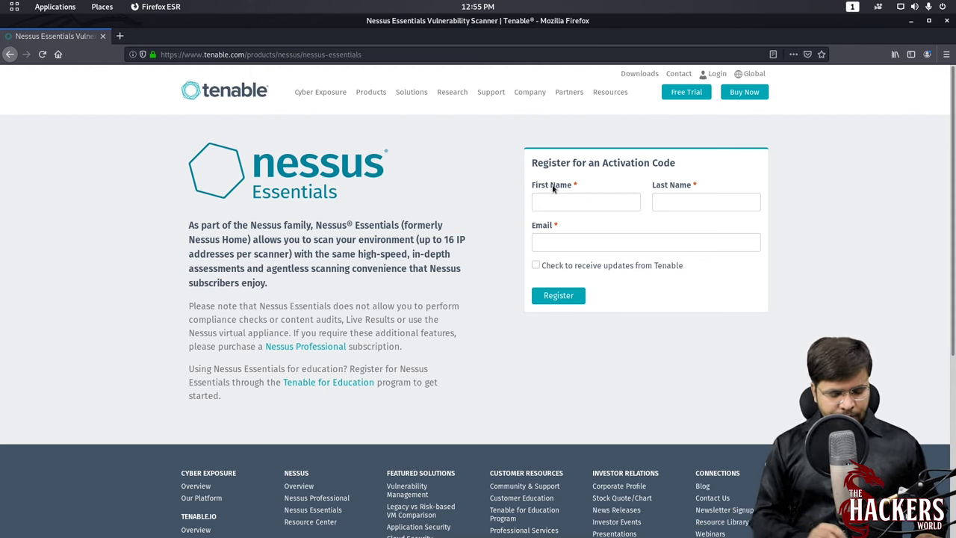
pyautogui.write('Rahul')
pyautogui.press('Tab')
pyautogui.write('J')
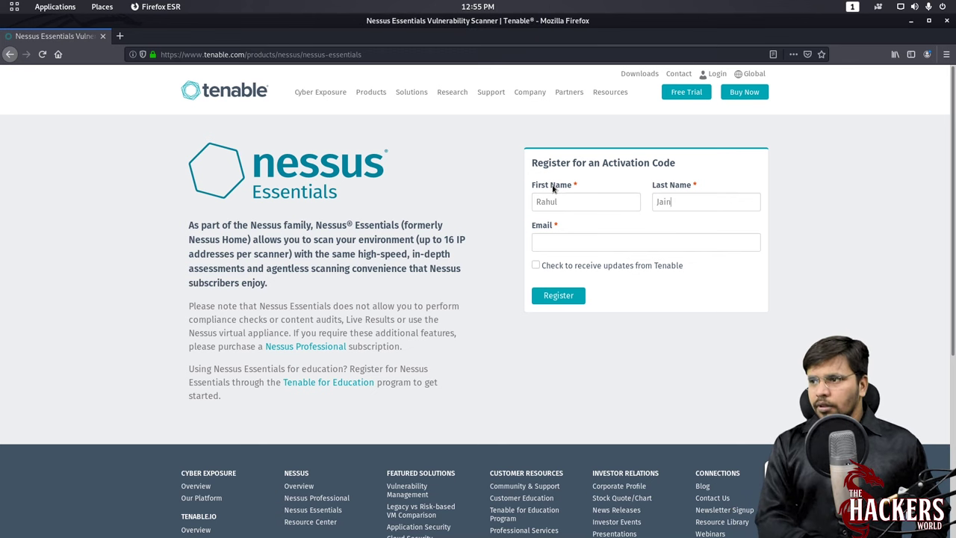
pyautogui.press('Tab')
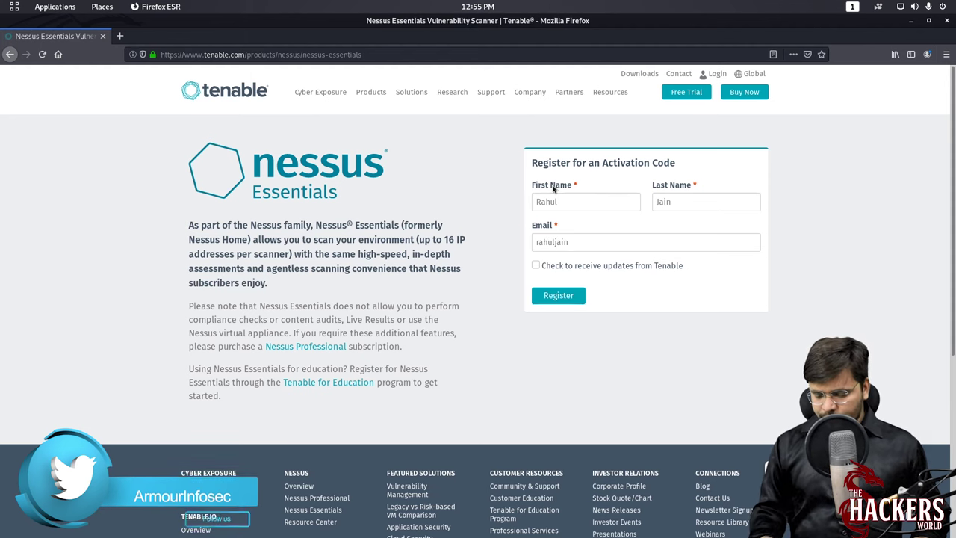
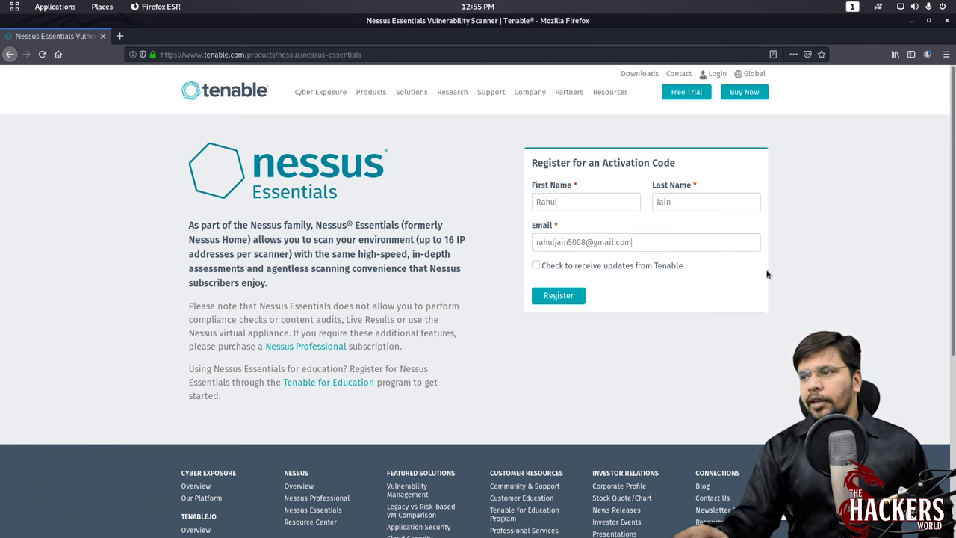
pyautogui.click(559, 296)
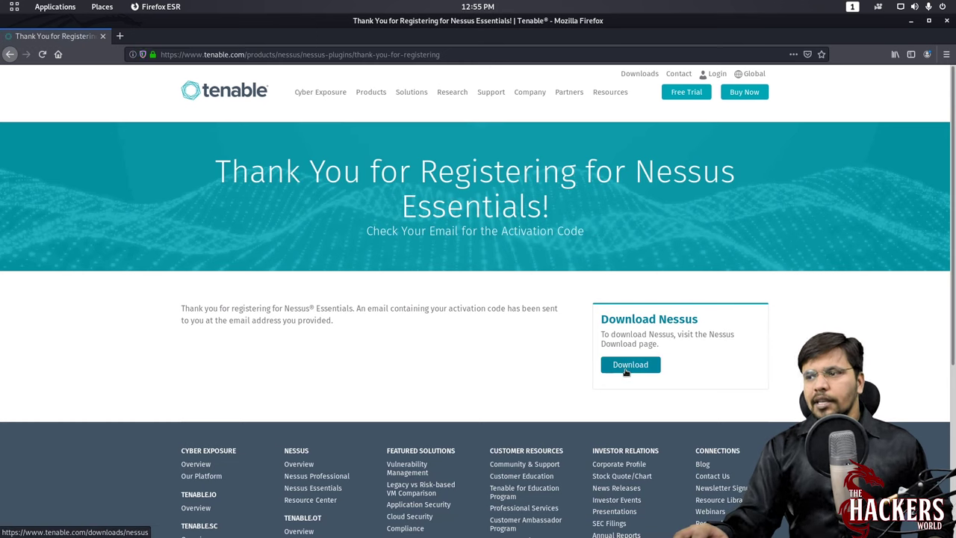
# - Go to the Nessus downloads page and scroll down to the package list
pyautogui.click(625, 366)
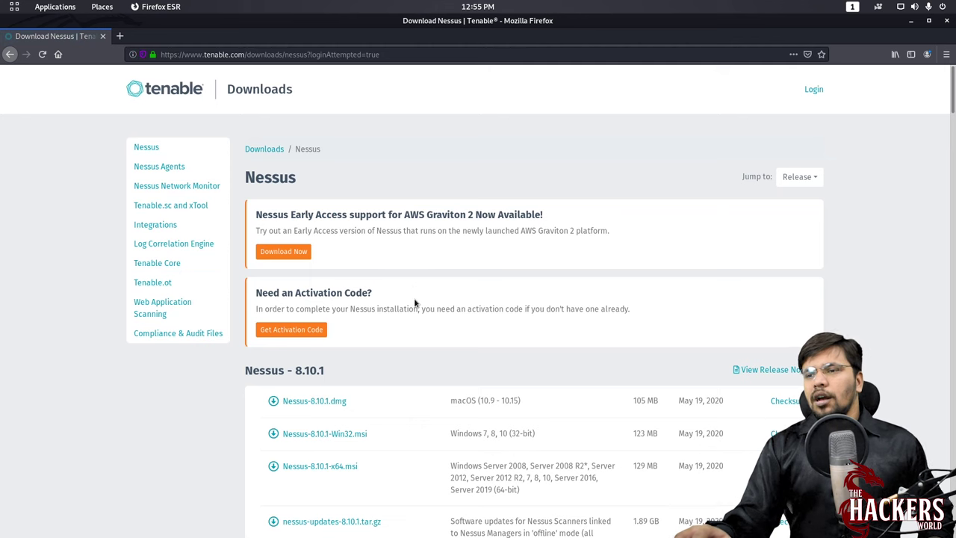
pyautogui.scroll(-5, 339, 316)
pyautogui.scroll(1, 317, 152)
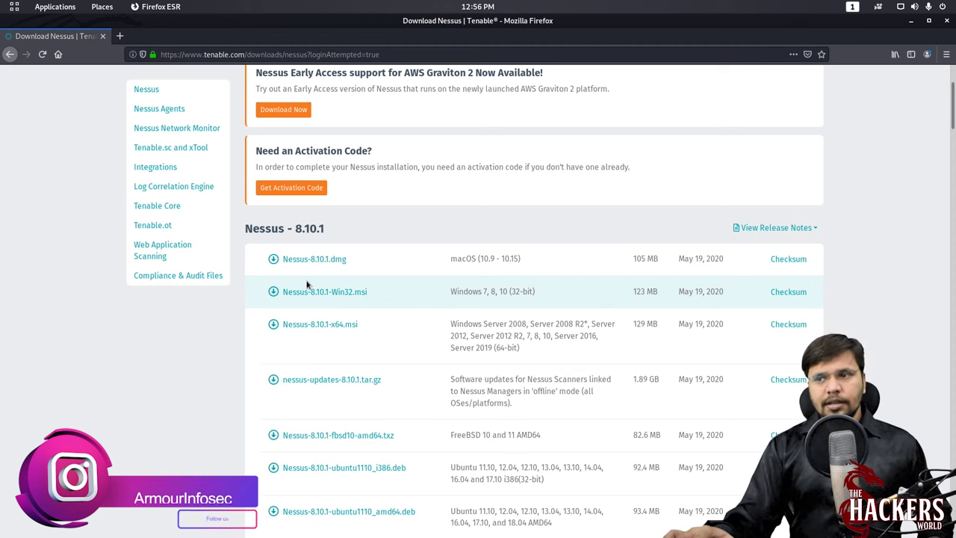
pyautogui.scroll(-4, 306, 283)
pyautogui.scroll(-1, 306, 284)
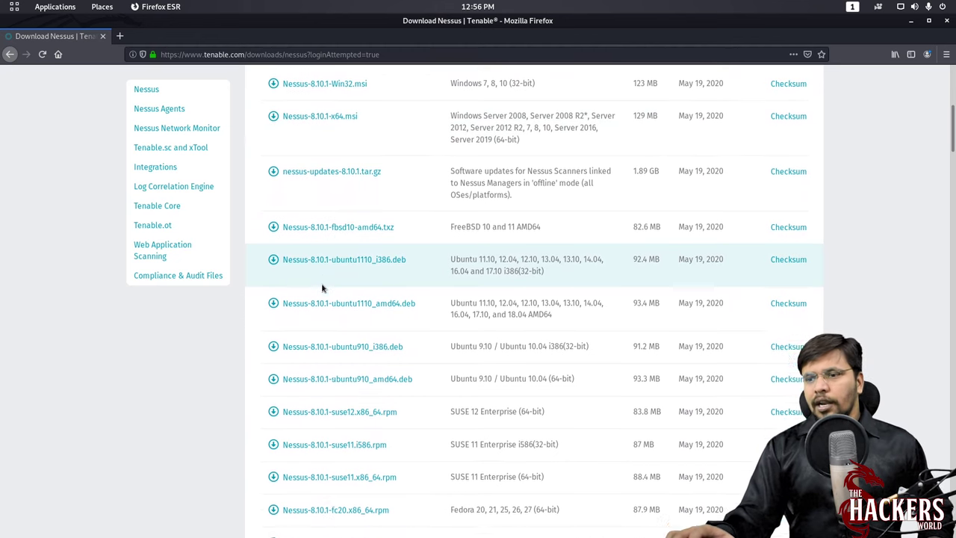
pyautogui.scroll(-6, 322, 288)
pyautogui.scroll(-6, 322, 288)
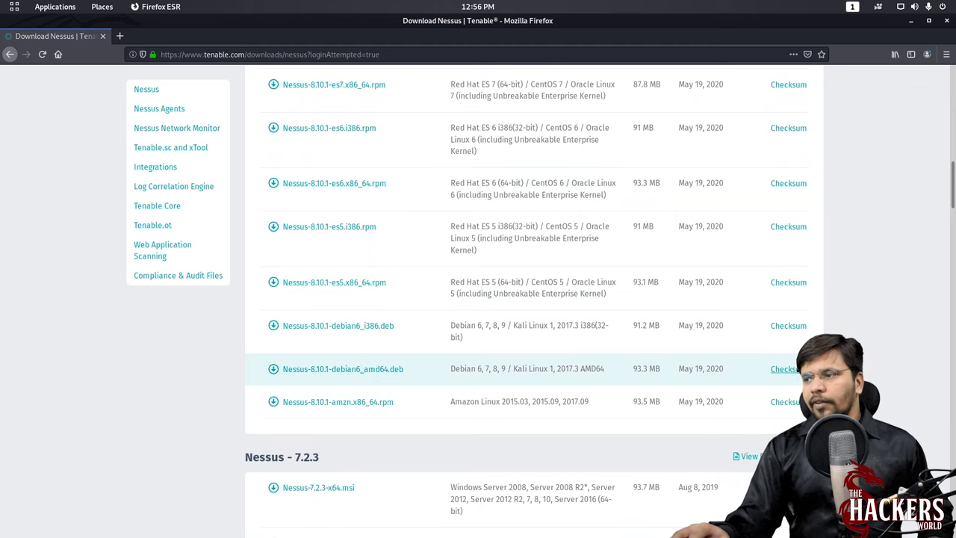
# - Download Nessus-8.10.1-debian6_amd64.deb, accepting the license and saving the file
pyautogui.click(376, 371)
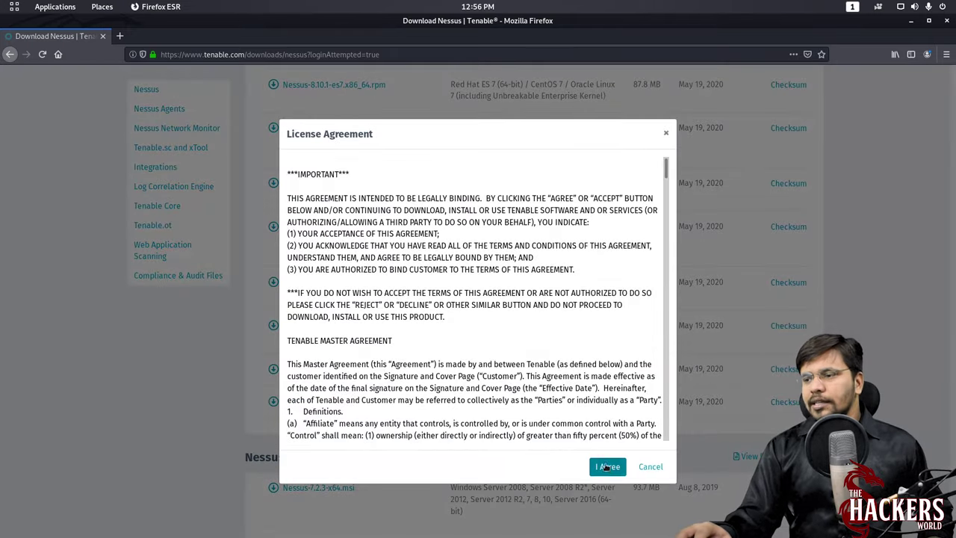
pyautogui.click(606, 466)
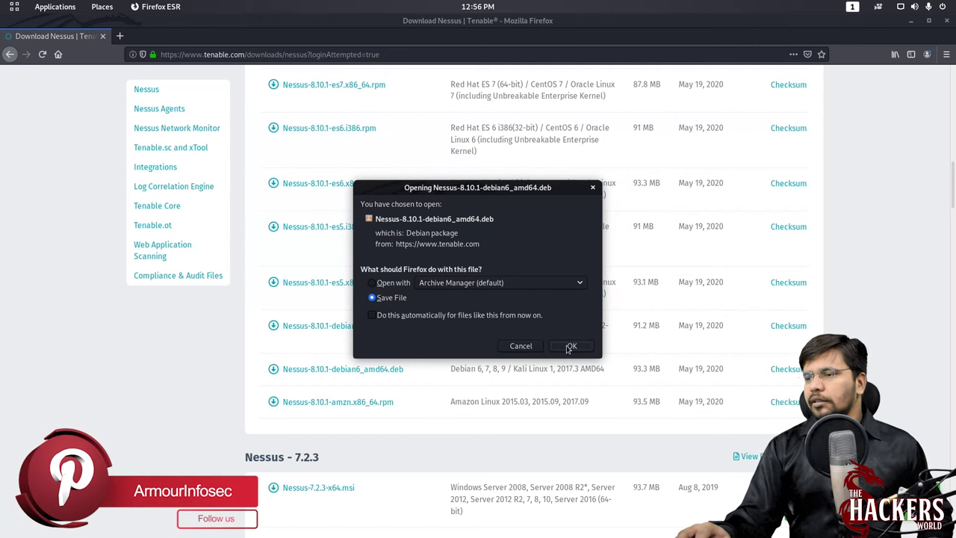
pyautogui.click(569, 346)
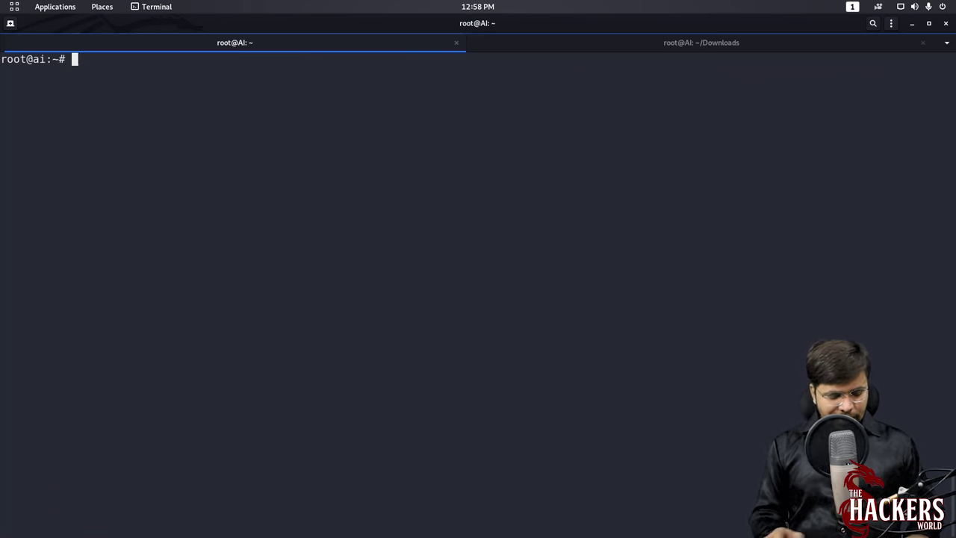
# - Install the Nessus package with dpkg -i and select the nessusd start command in the output
pyautogui.write('dpkg -i N')
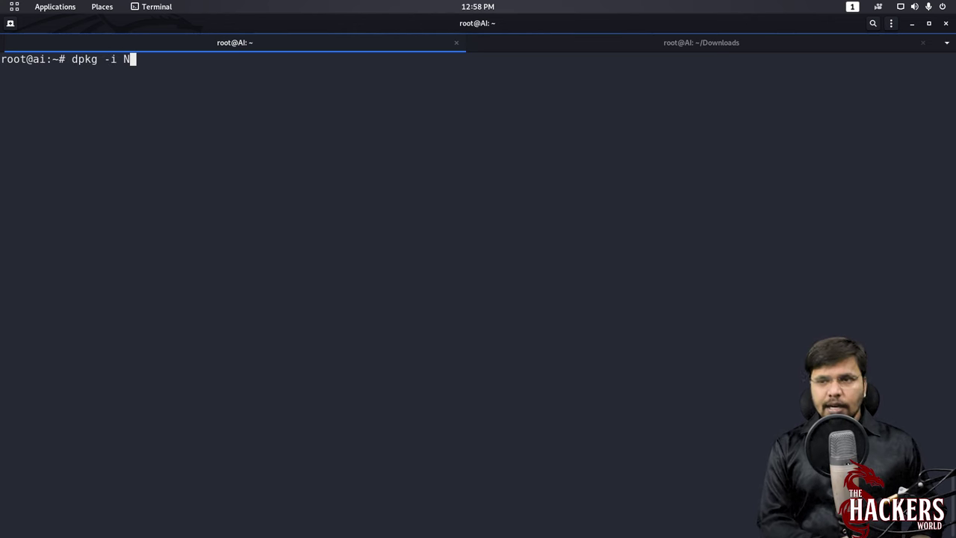
pyautogui.write('e')
pyautogui.press('Tab')
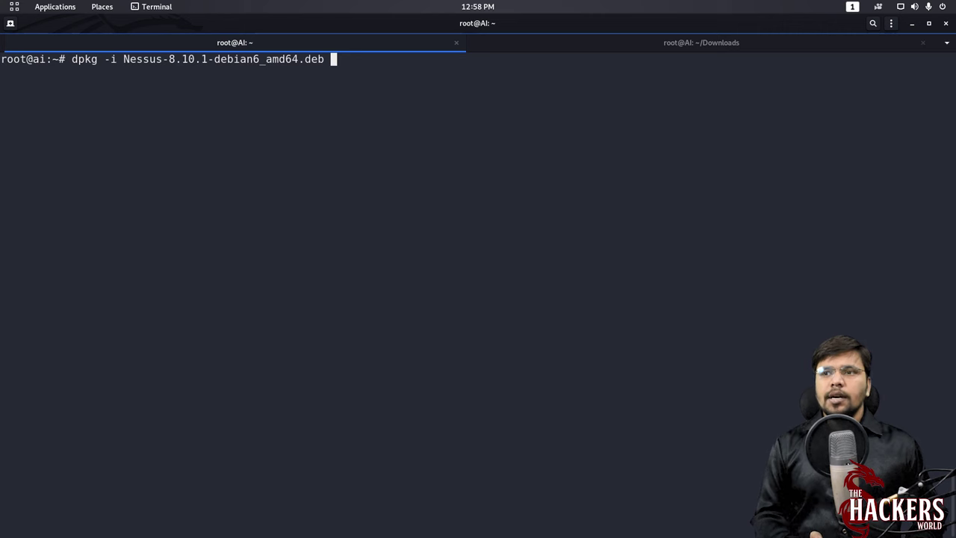
pyautogui.press('Return')
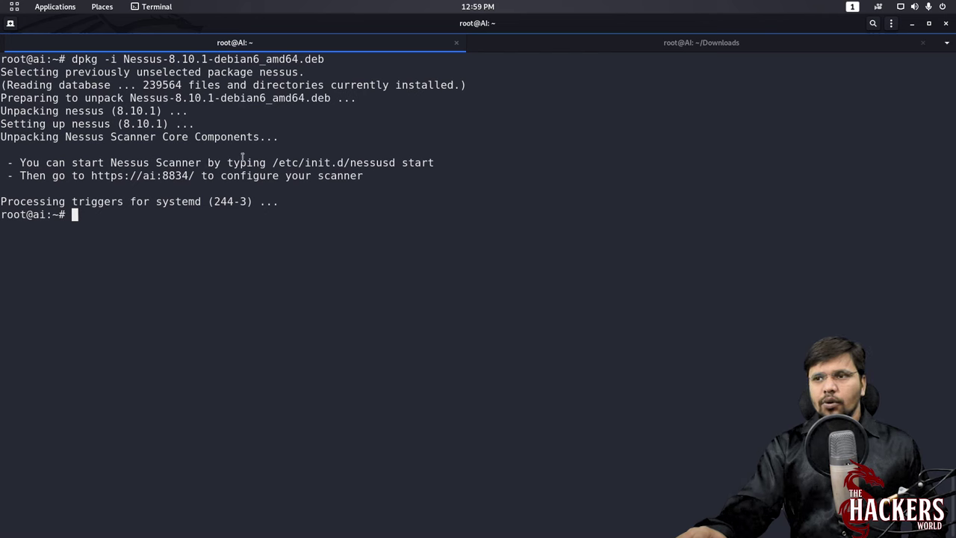
pyautogui.moveTo(272, 161); pyautogui.dragTo(434, 162)
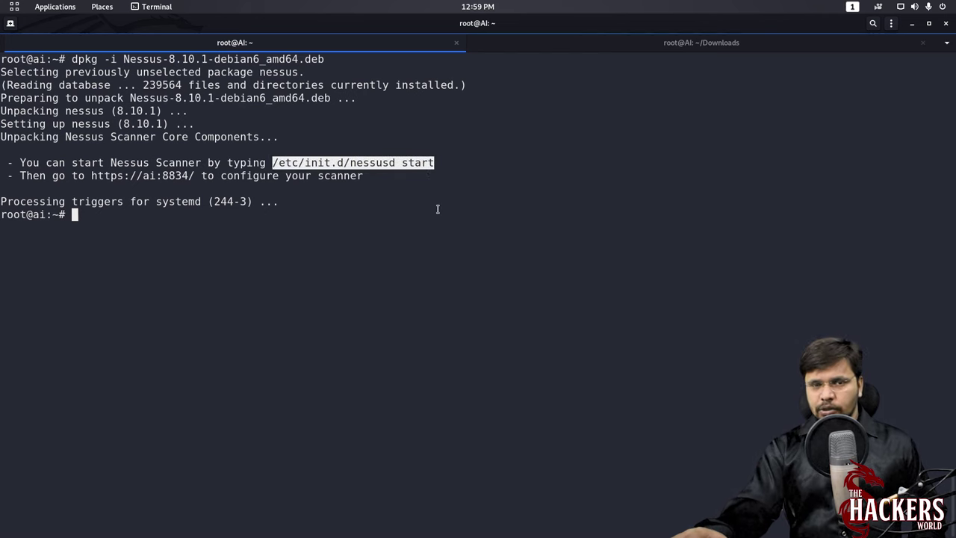
# - Check listening ports with netstat -nltup, then start nessusd using the command from the install output
pyautogui.write('n')
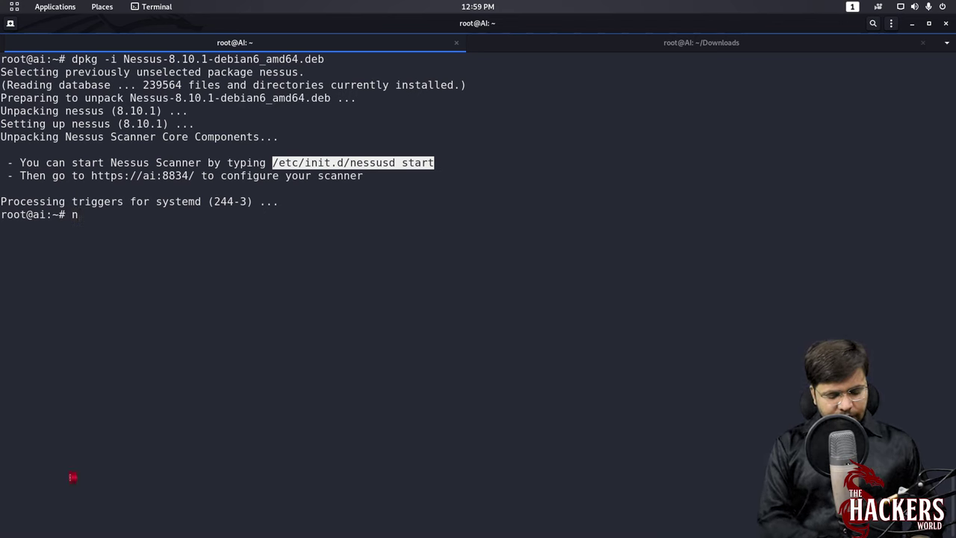
pyautogui.write('etstat -nlt')
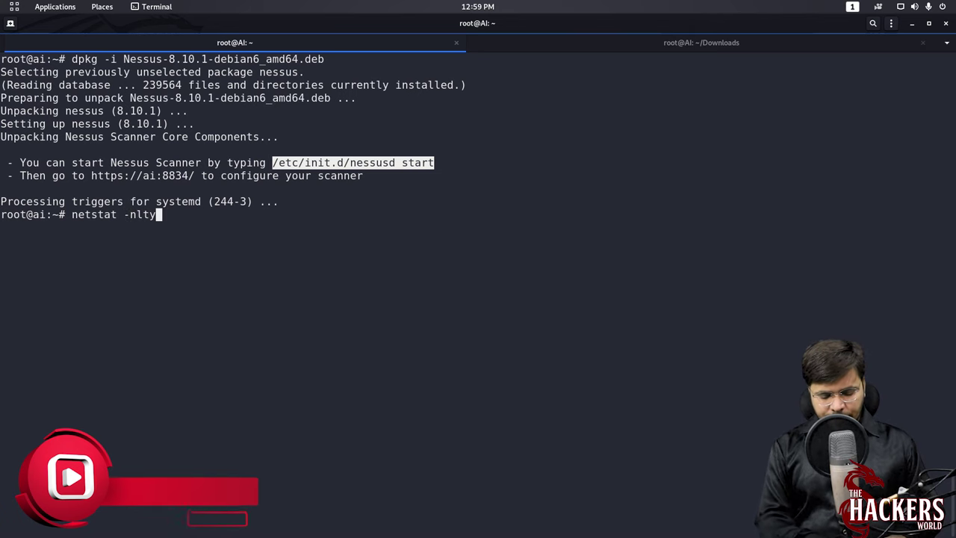
pyautogui.write('up')
pyautogui.press('Return')
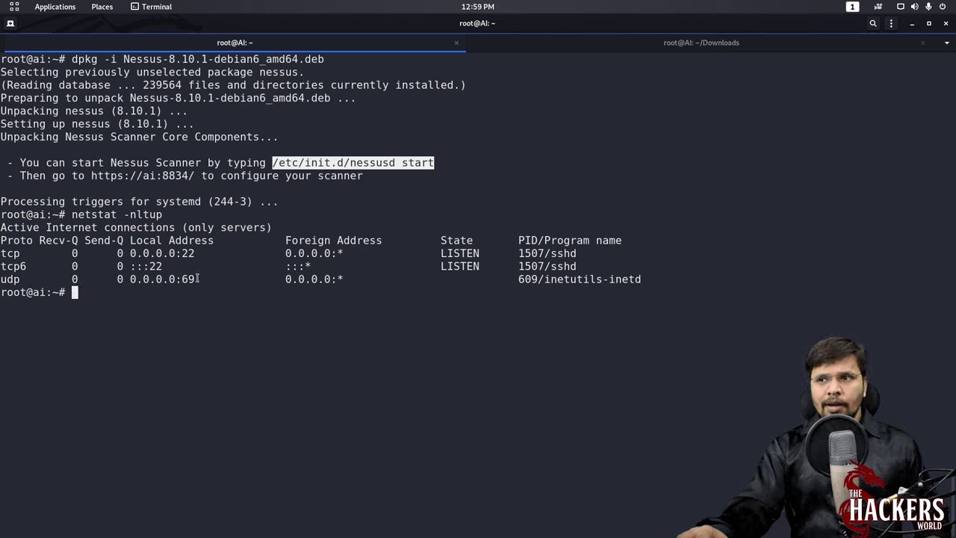
pyautogui.rightClick(336, 162)
pyautogui.click(351, 167)
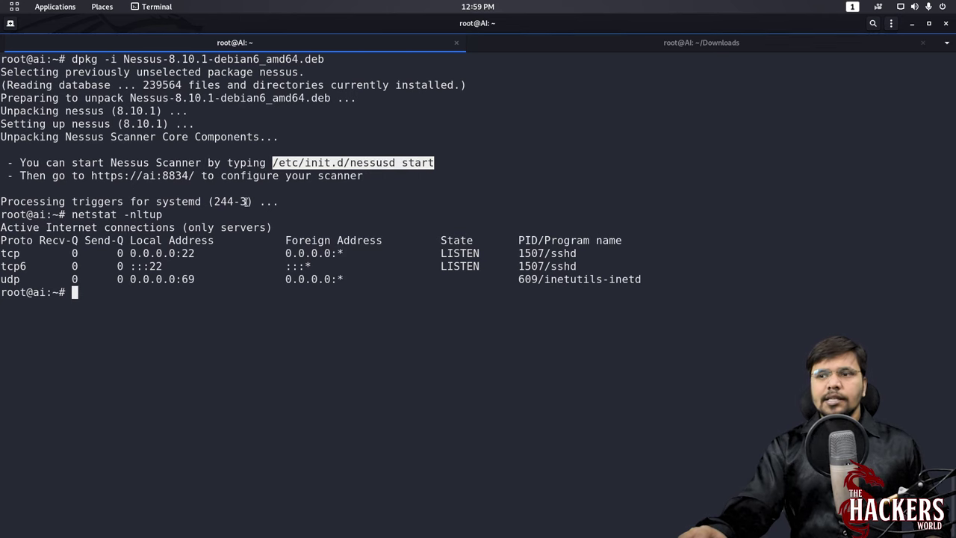
pyautogui.rightClick(246, 202)
pyautogui.click(275, 237)
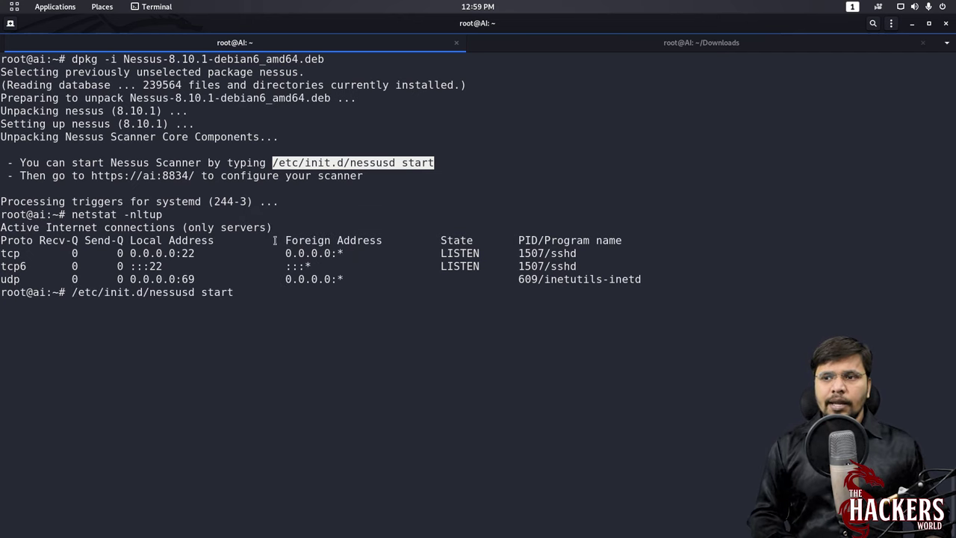
pyautogui.press('Return')
# - Recheck netstat for the Nessus port, begin a systemctl restart command, and clear the screen
pyautogui.press('Up')
pyautogui.press('Up')
pyautogui.press('Return')
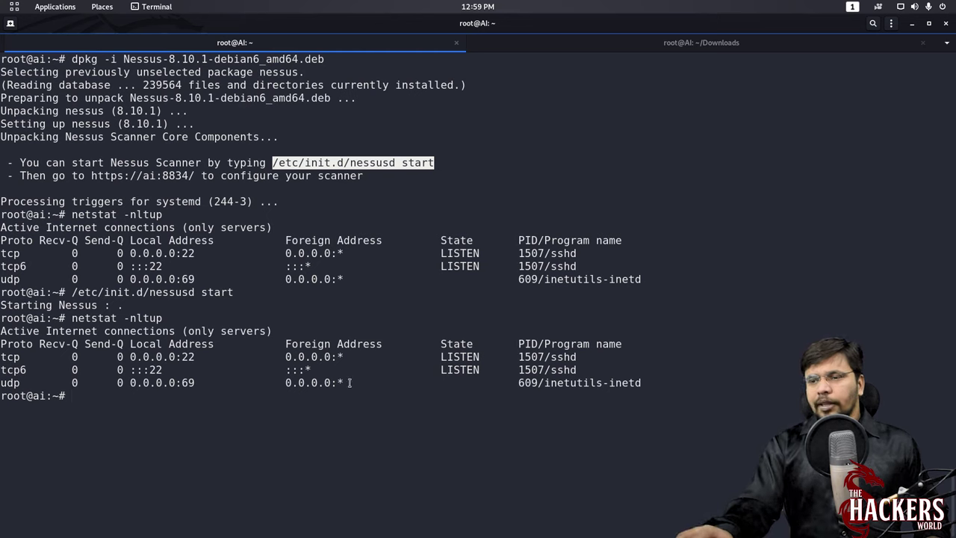
pyautogui.press('Up')
pyautogui.press('Return')
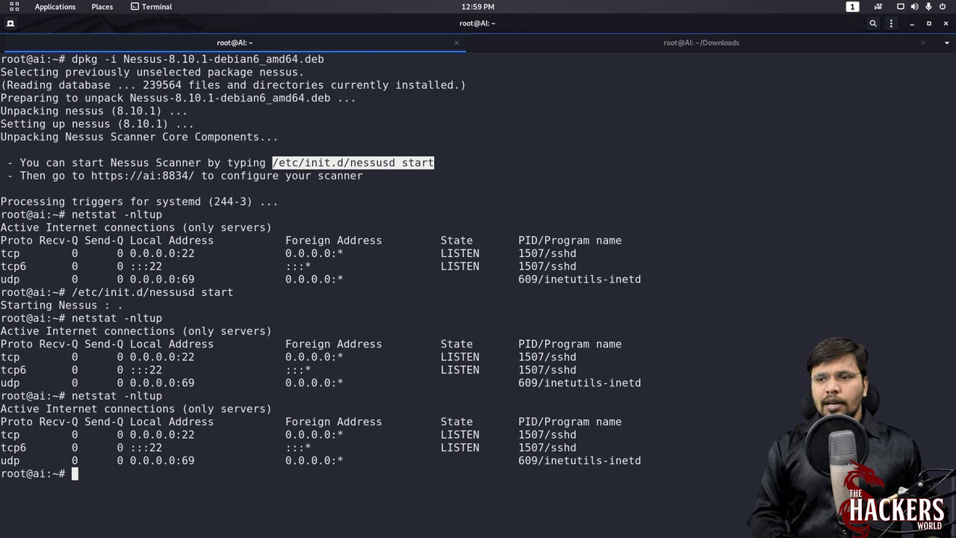
pyautogui.write('systemctl')
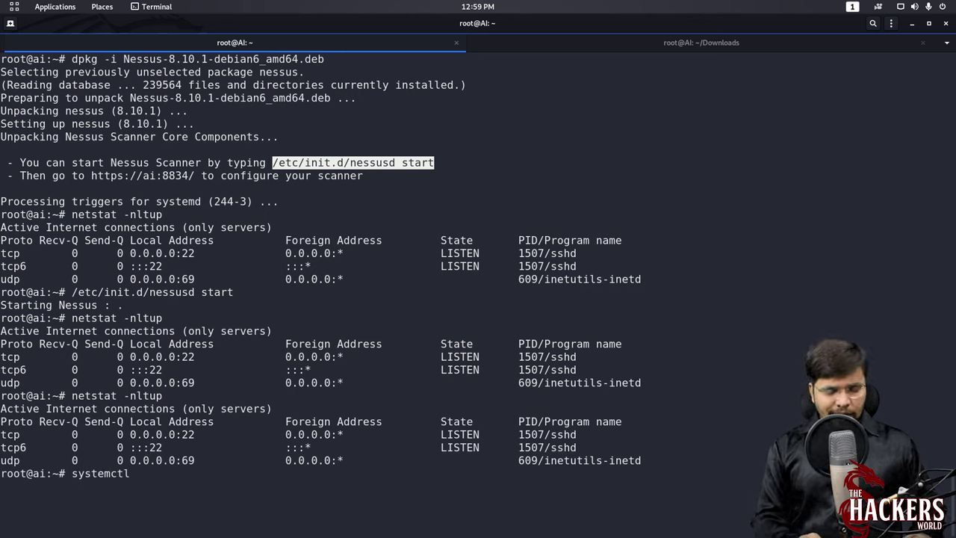
pyautogui.write(' restart')
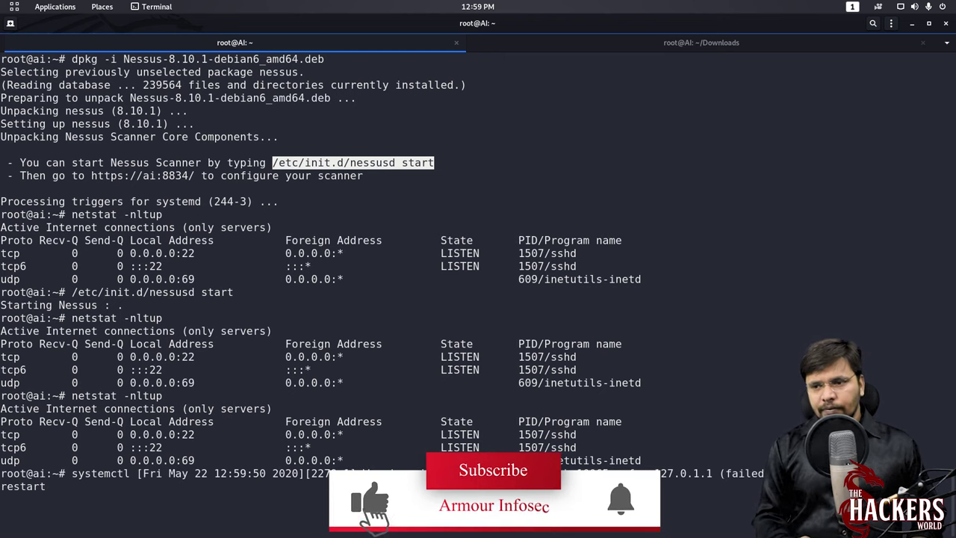
pyautogui.press('Up')
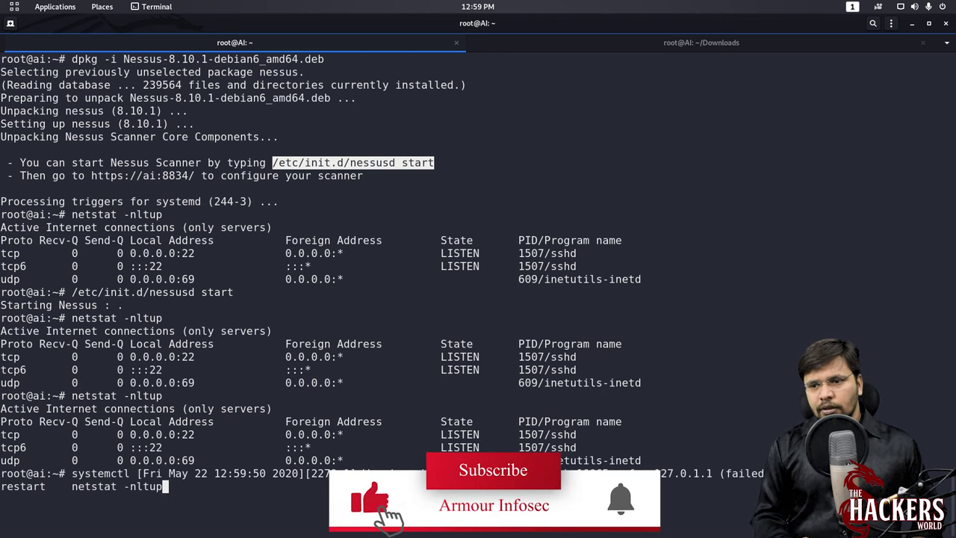
pyautogui.press('Down')
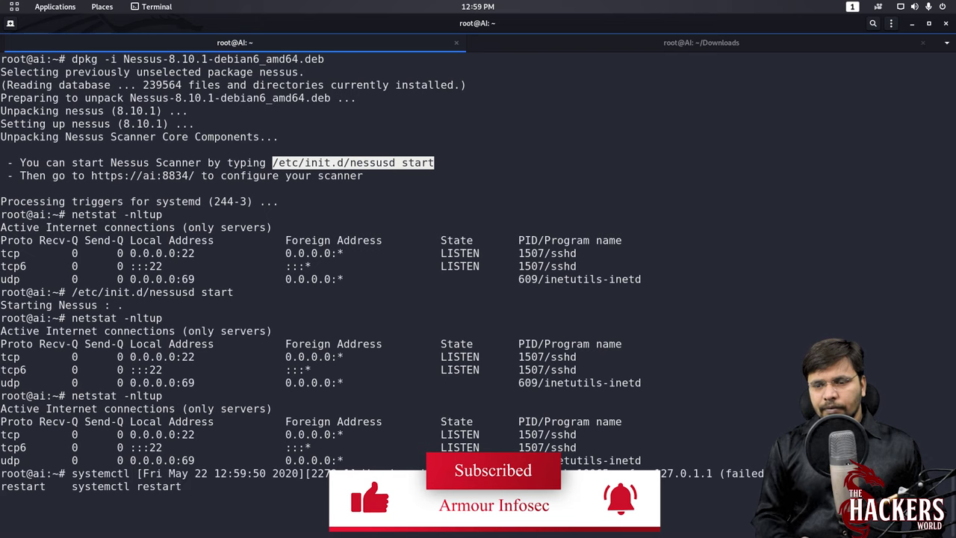
pyautogui.hotkey('ctrl', 'l')
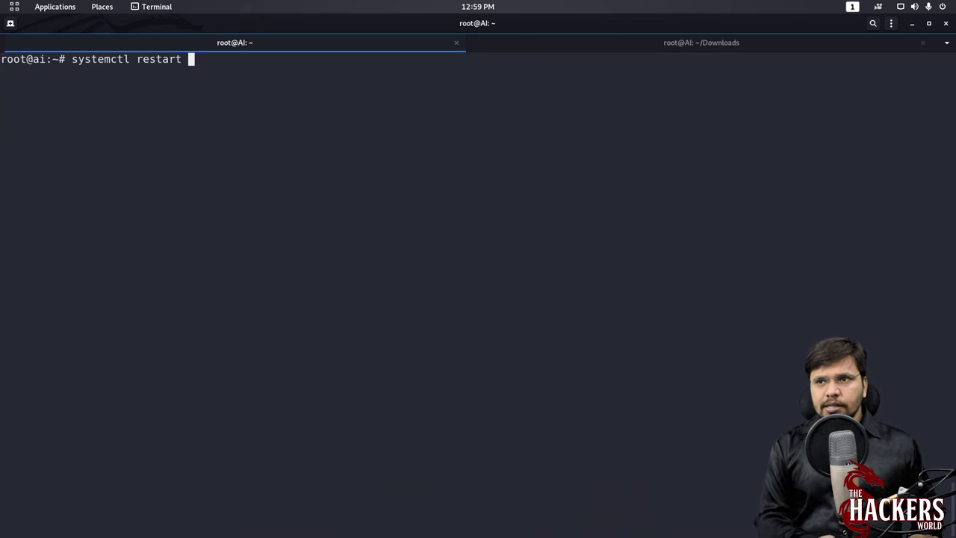
# - Restart nessusd.service and confirm with netstat -nltup that it listens on port 8834
pyautogui.write('ness')
pyautogui.press('Tab')
pyautogui.press('Return')
pyautogui.press('Up')
pyautogui.hotkey('ctrl', 'u')
pyautogui.write('netstat -nltup')
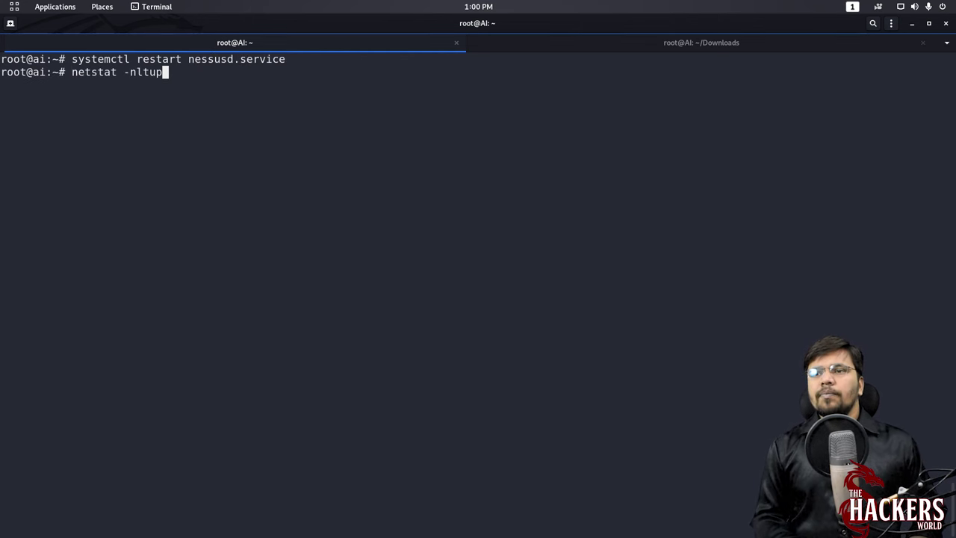
pyautogui.press('Return')
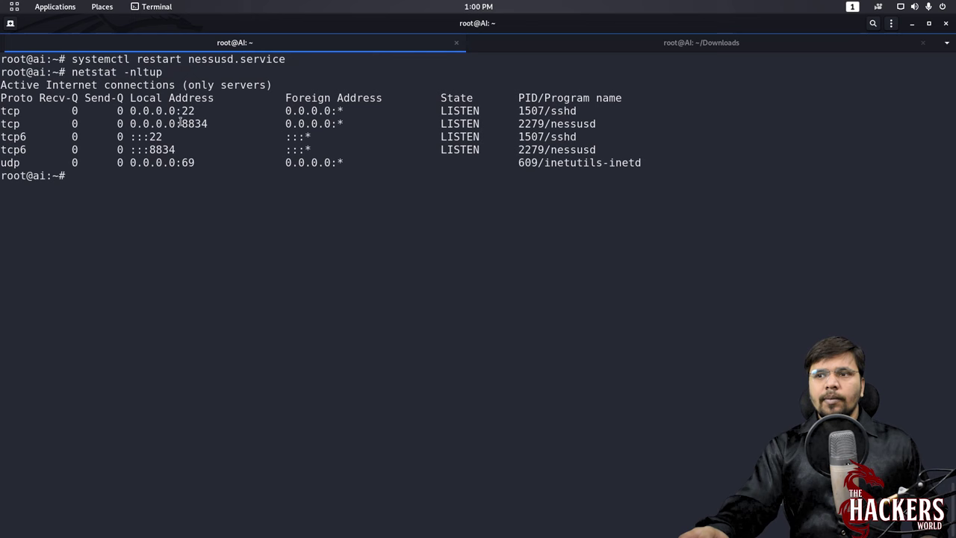
pyautogui.moveTo(180, 123); pyautogui.dragTo(208, 125)
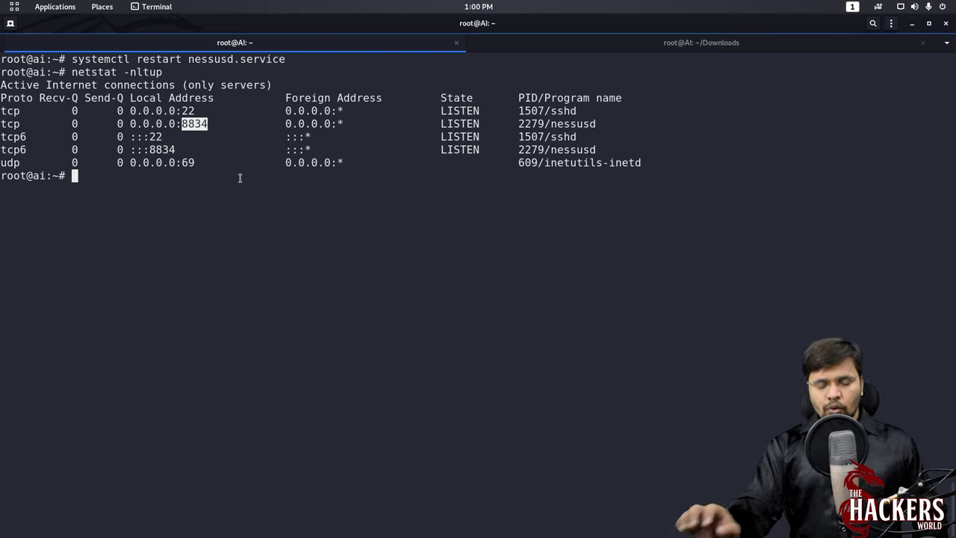
# - Run ifconfig and find the machine's IP address 192.168.1.202
pyautogui.write('config')
pyautogui.press('Return')
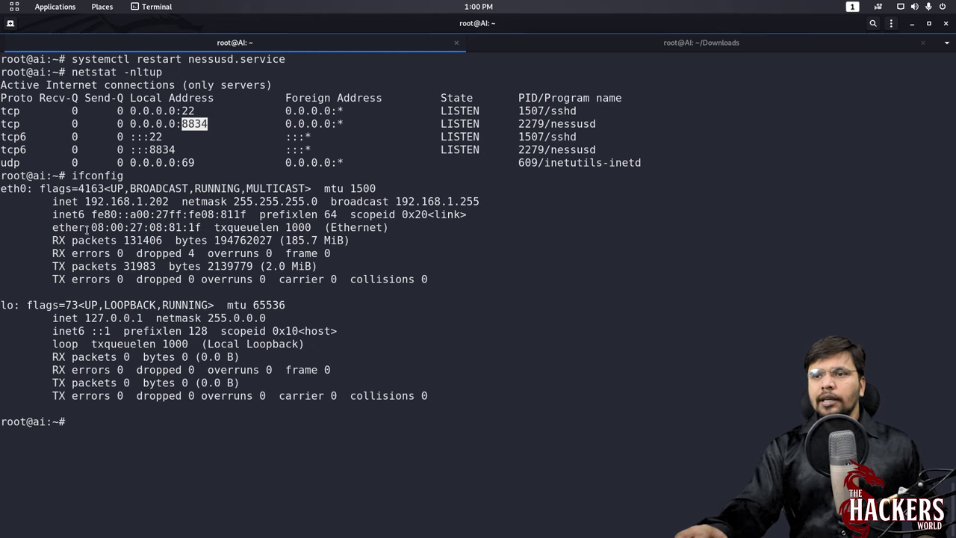
pyautogui.moveTo(84, 201); pyautogui.dragTo(171, 201)
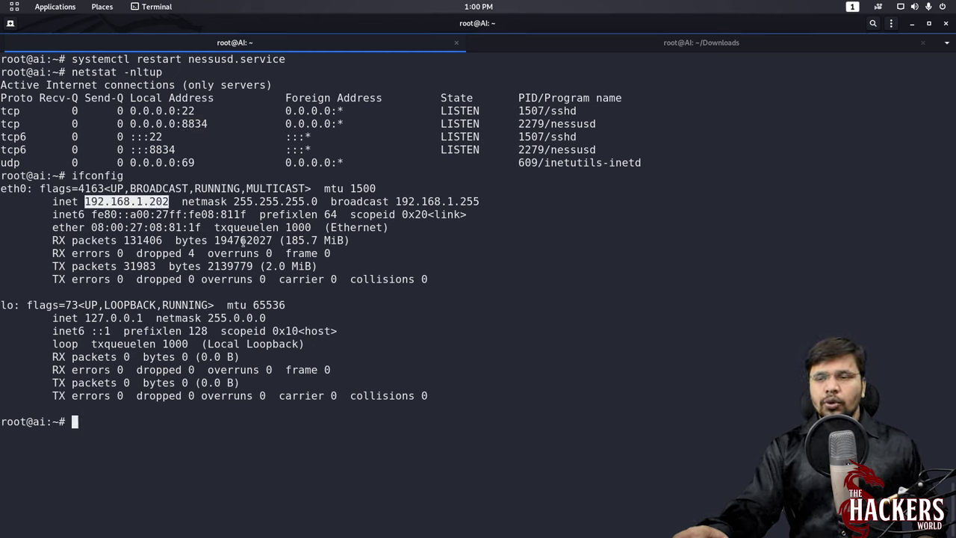
# - Open a private Firefox tab and enter the address 192.168.1.202:
pyautogui.press('super')
pyautogui.click(245, 187)
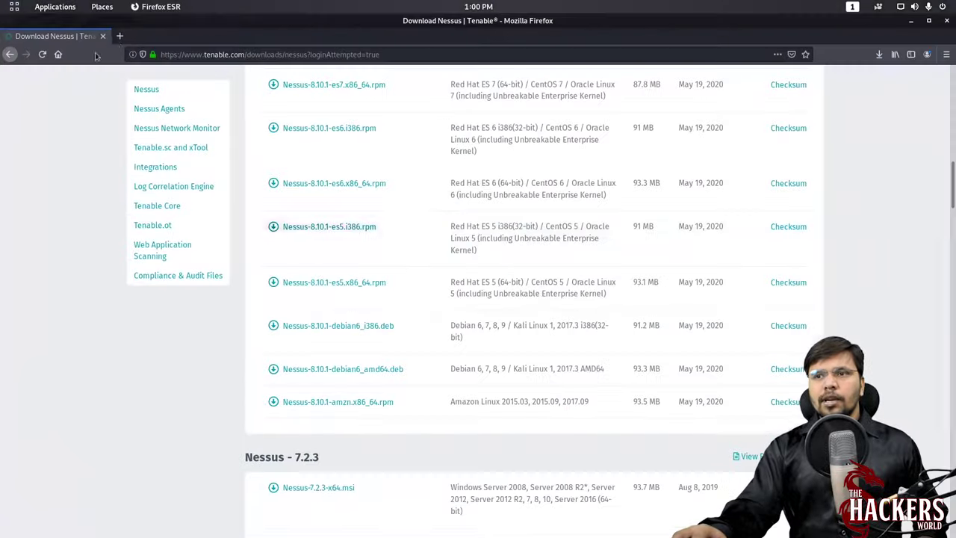
pyautogui.click(118, 37)
pyautogui.write('1')
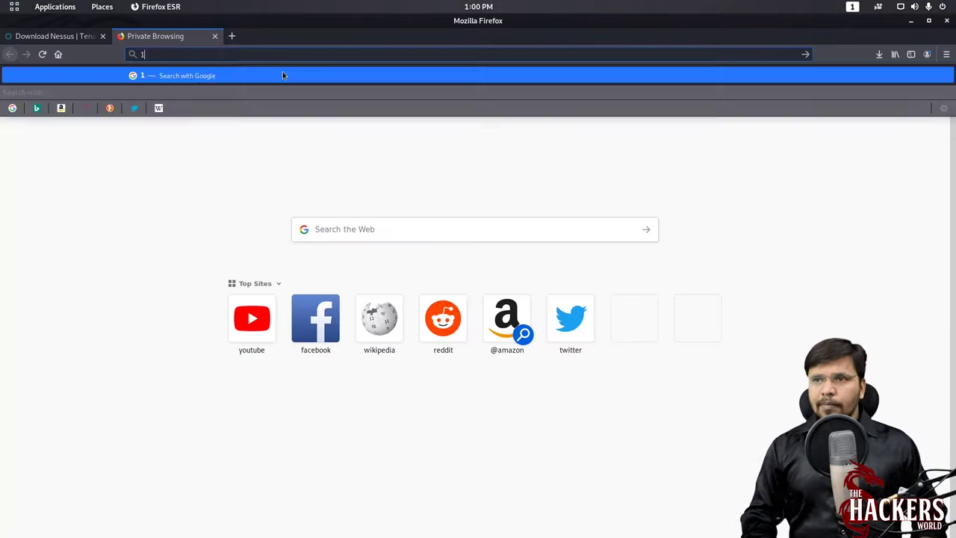
pyautogui.write('92.168.1.20')
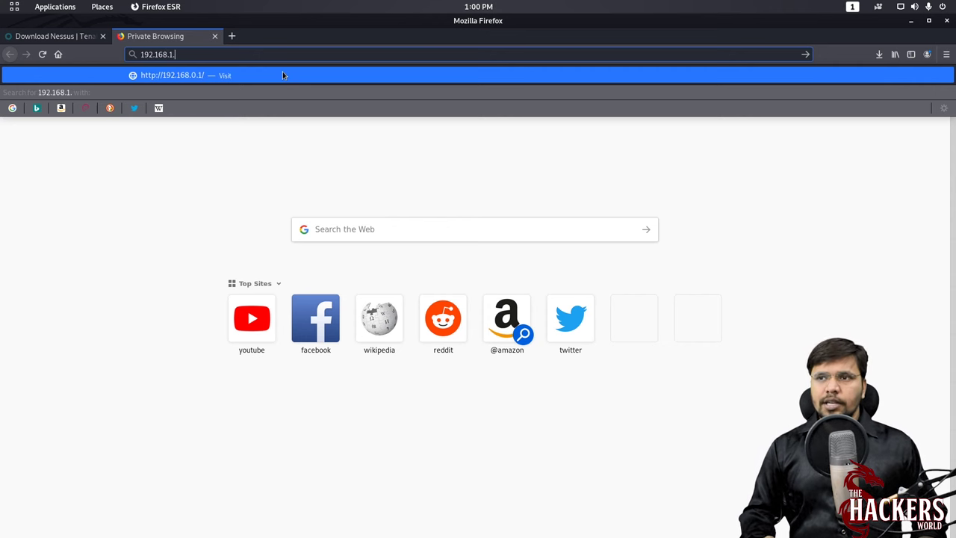
pyautogui.write('2:')
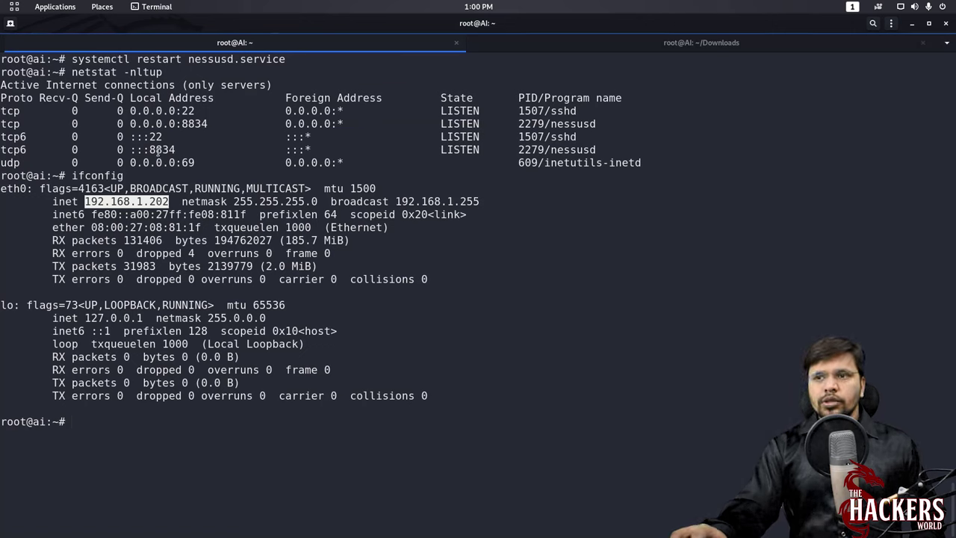
# - Copy port 8834 from the tcp6 netstat line and scroll back to the dpkg install messages
pyautogui.moveTo(150, 150); pyautogui.dragTo(182, 149)
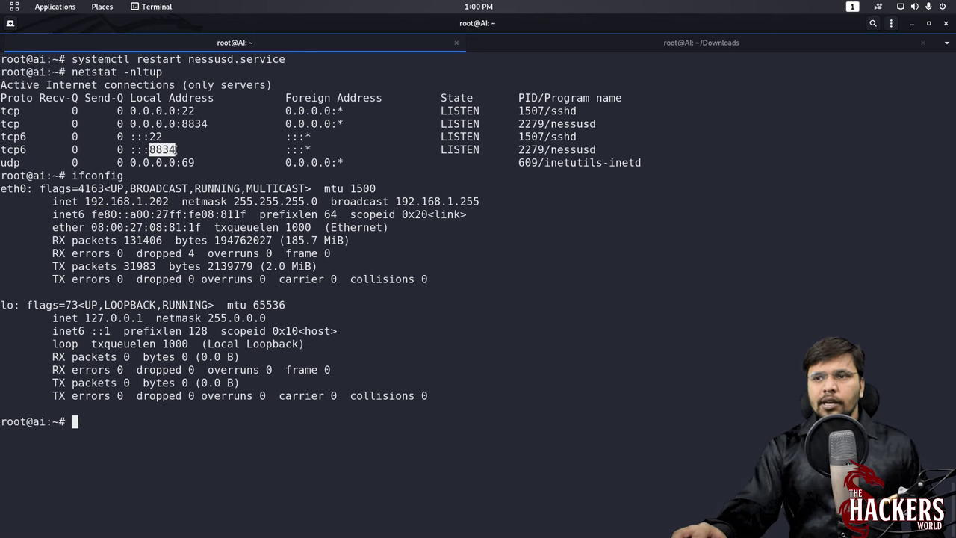
pyautogui.rightClick(176, 150)
pyautogui.click(192, 166)
pyautogui.scroll(7, 212, 188)
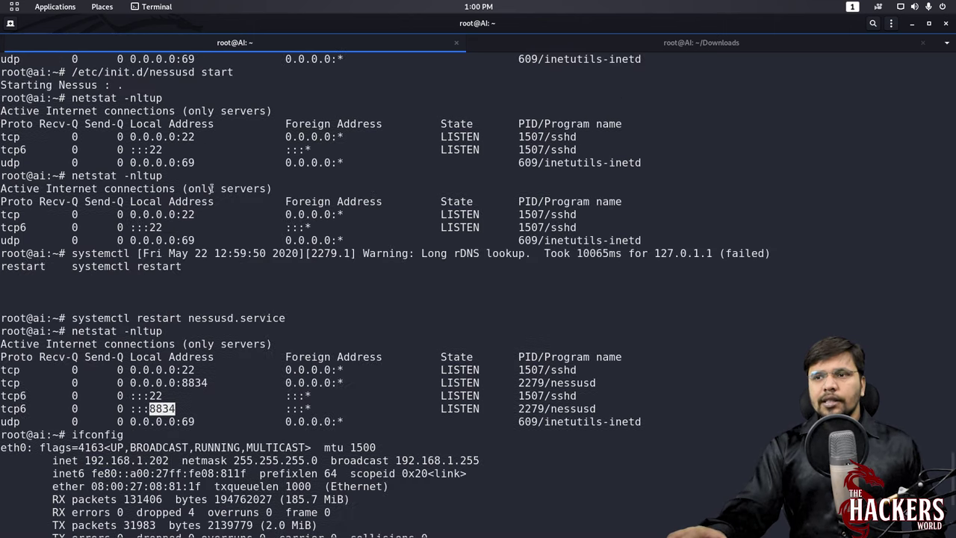
pyautogui.scroll(8, 212, 188)
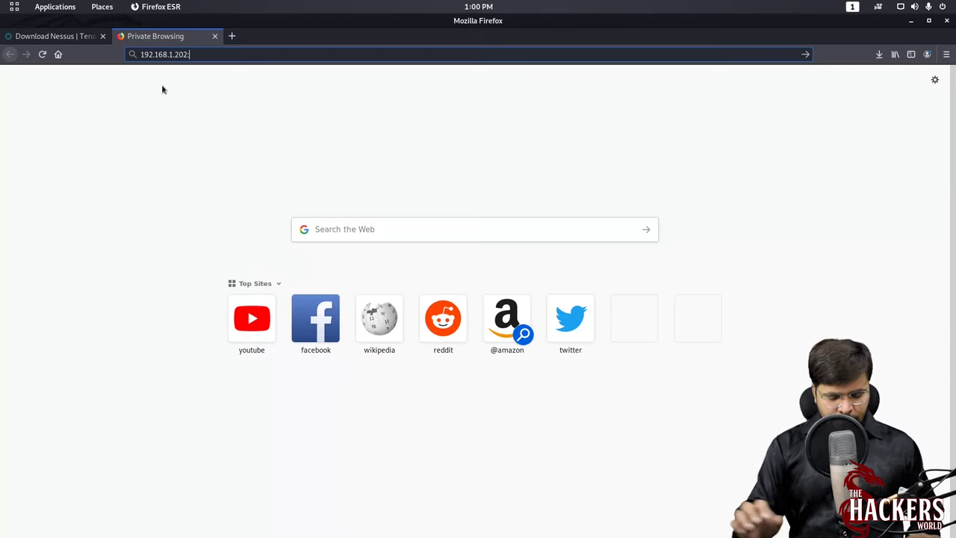
pyautogui.write('4')
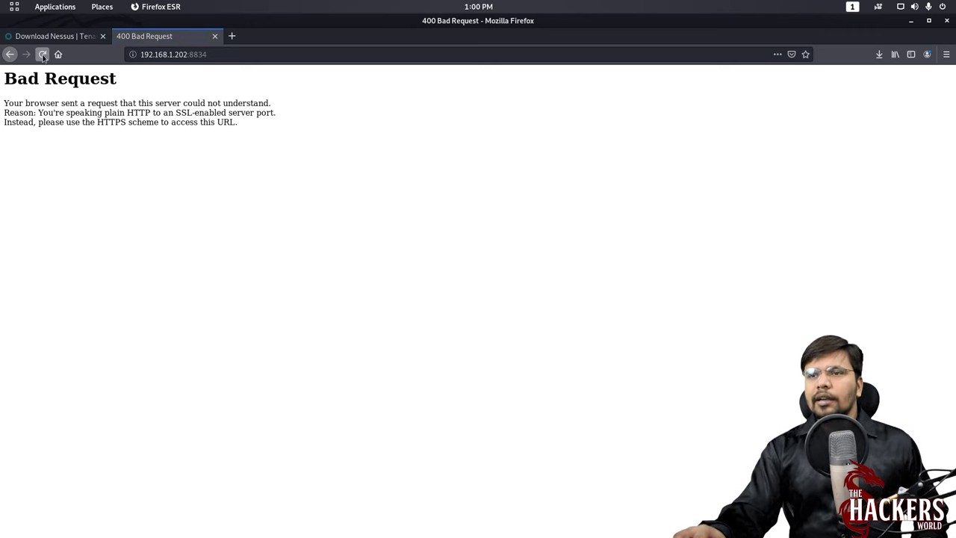
pyautogui.click(169, 55)
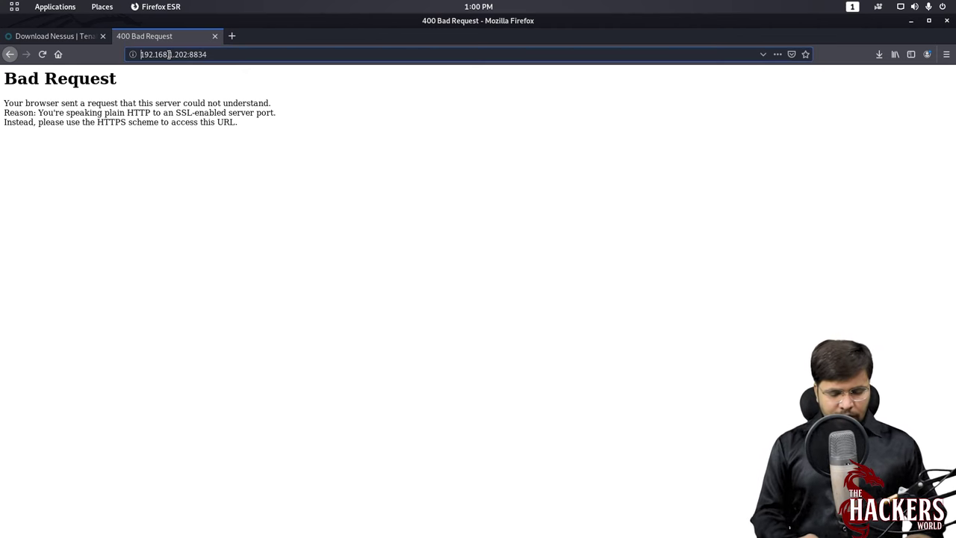
pyautogui.press('Home')
pyautogui.write('https://')
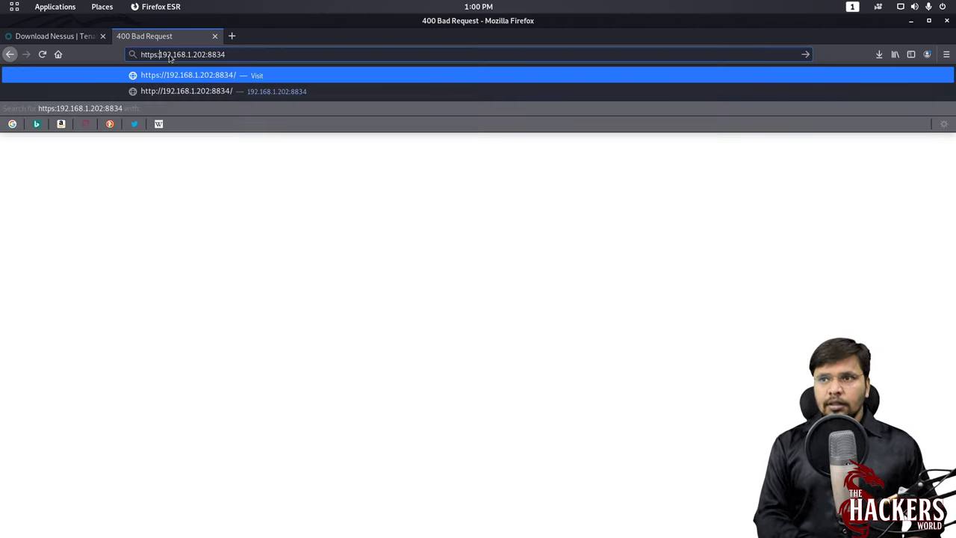
pyautogui.press('Return')
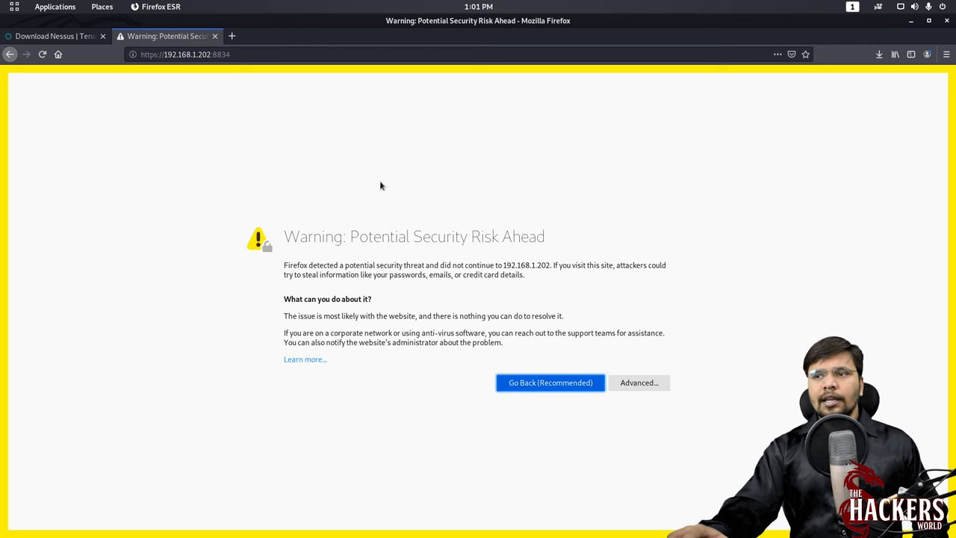
pyautogui.click(644, 384)
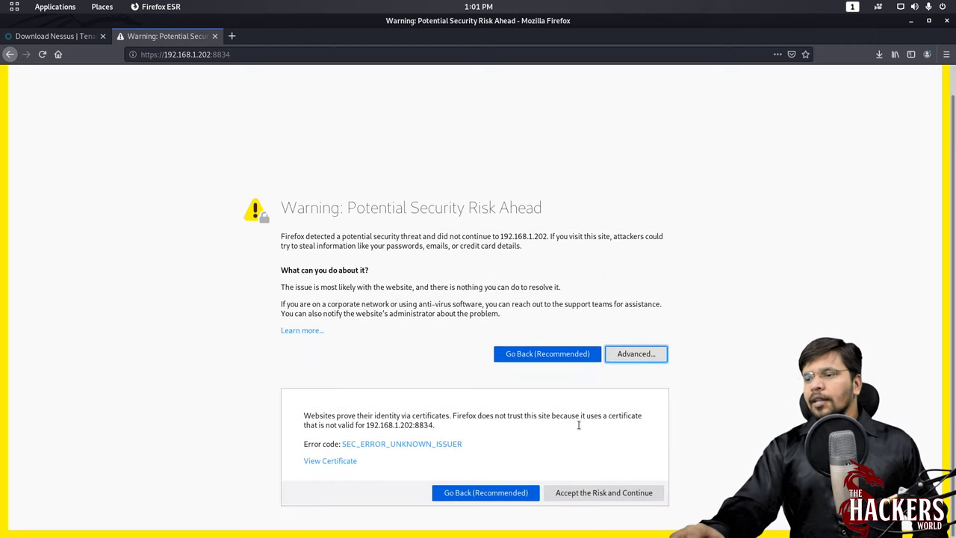
pyautogui.click(613, 494)
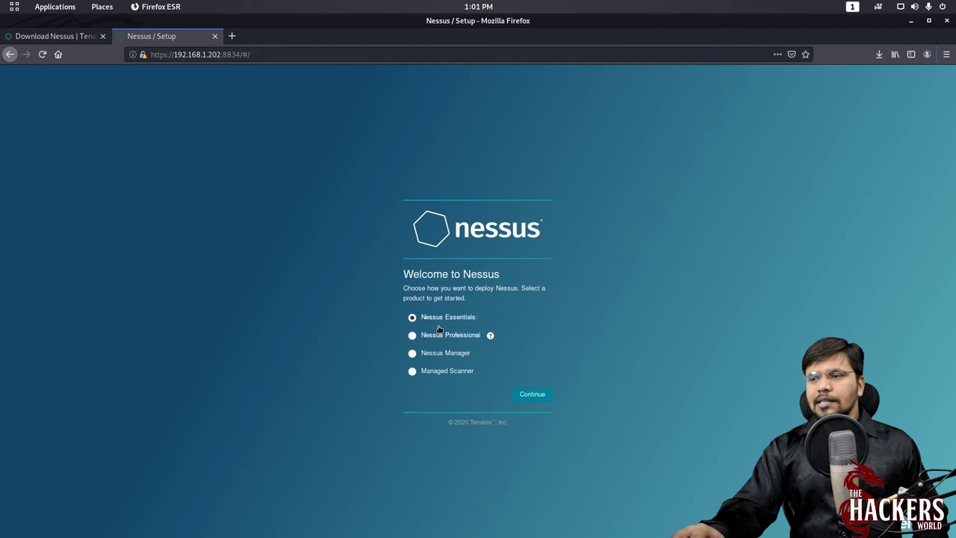
# - Choose Nessus Essentials and submit first name, last name and email to get the activation code
pyautogui.click(532, 394)
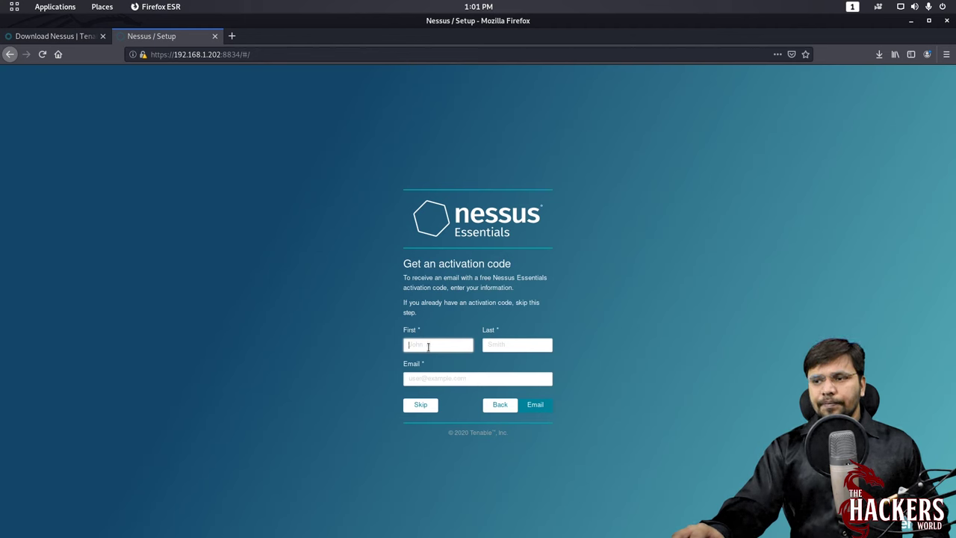
pyautogui.press('Tab')
pyautogui.press('Tab')
pyautogui.press('Return')
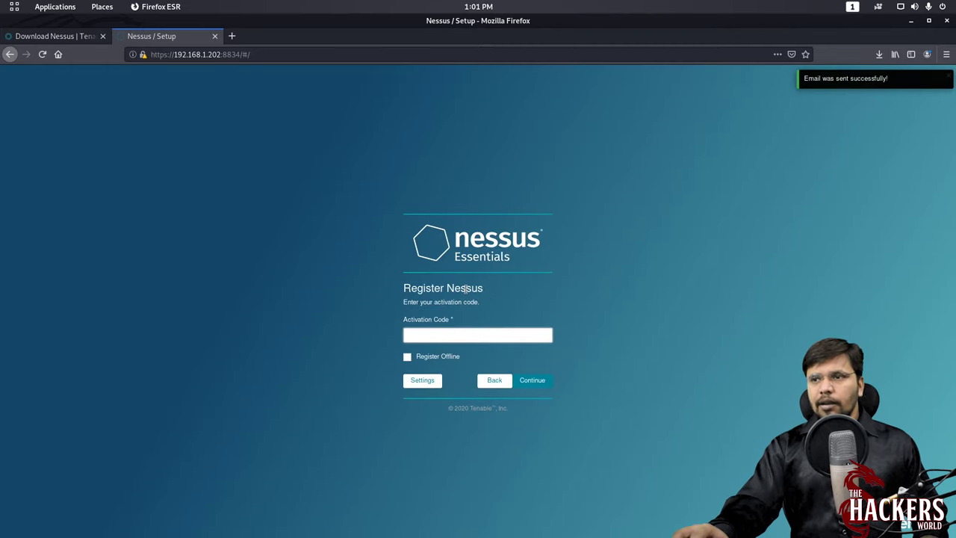
pyautogui.press('super')
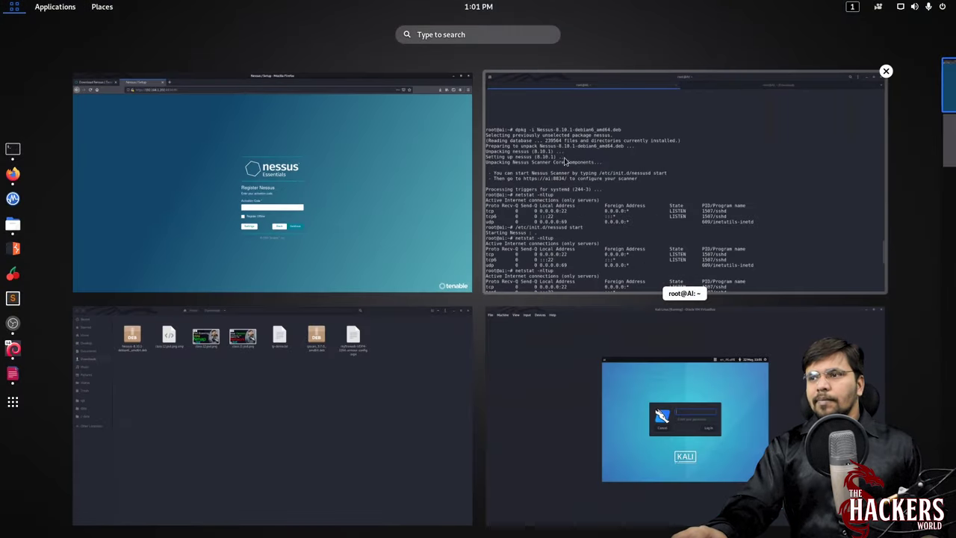
# - Copy the activation code from the Tenable email in Gmail
pyautogui.click(565, 160)
pyautogui.click(533, 45)
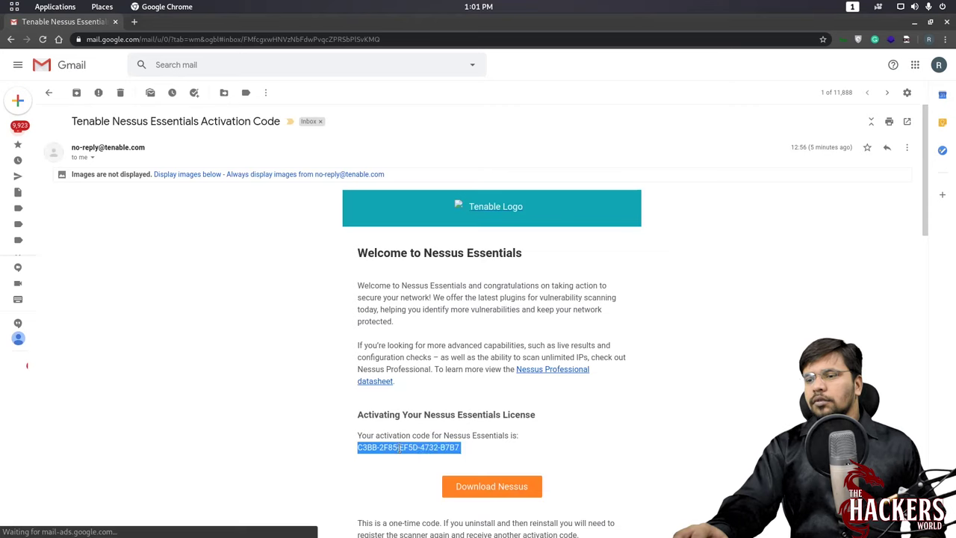
pyautogui.rightClick(401, 448)
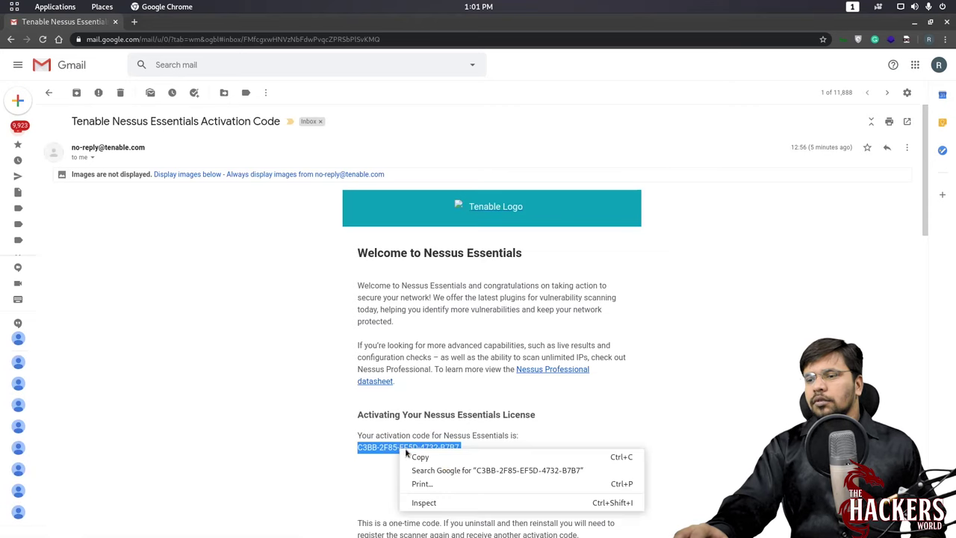
pyautogui.click(421, 457)
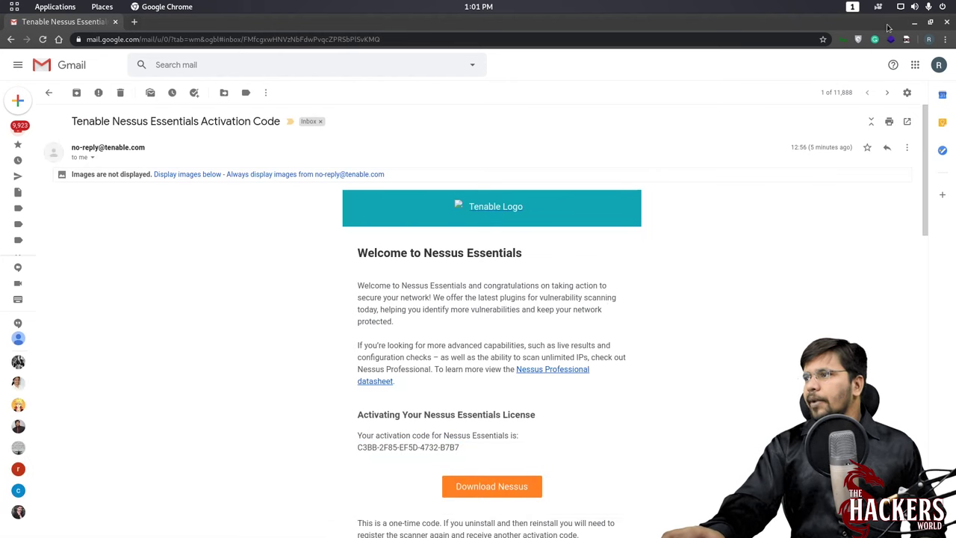
pyautogui.click(915, 21)
# - Paste the activation code into the Nessus registration page and continue to account creation
pyautogui.press('super')
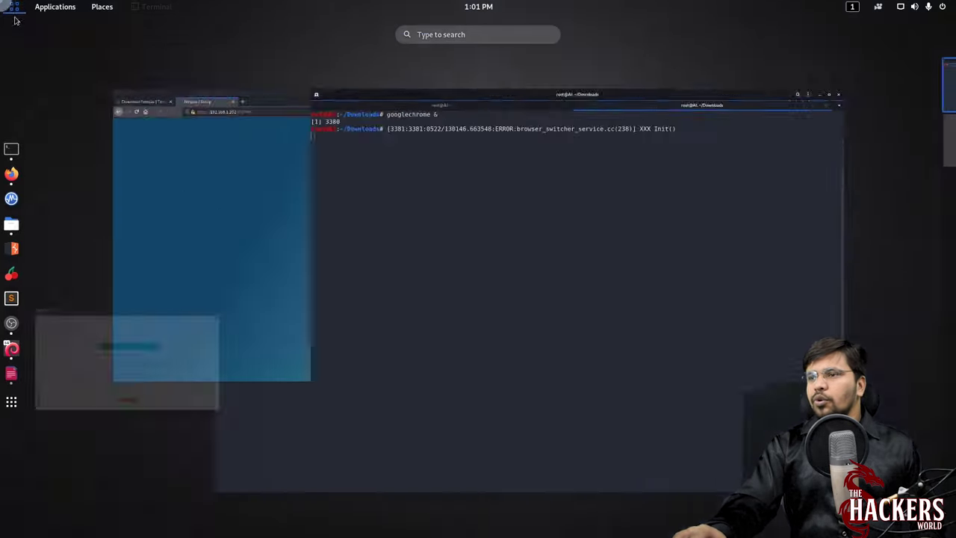
pyautogui.click(205, 358)
pyautogui.press('super')
pyautogui.click(318, 169)
pyautogui.hotkey('ctrl', 'v')
pyautogui.click(530, 382)
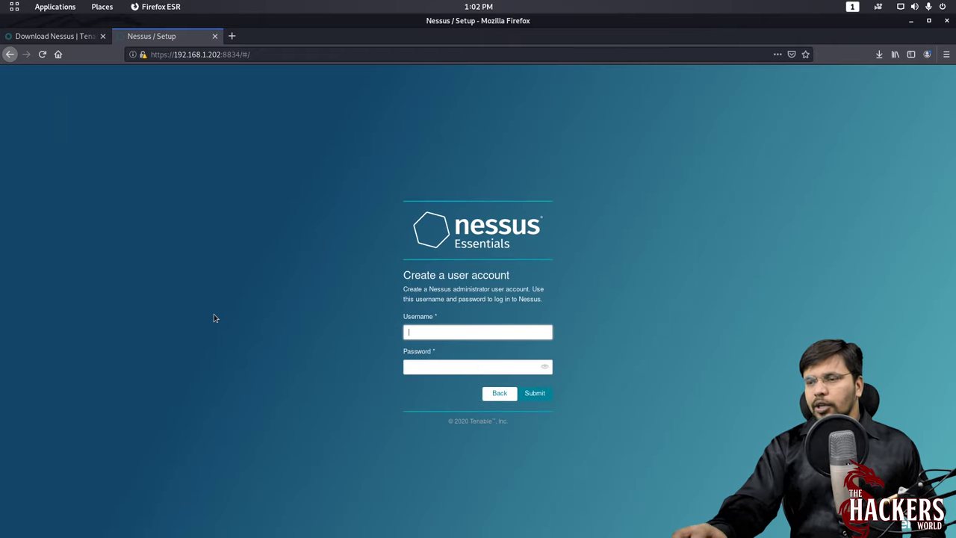
pyautogui.press('super')
pyautogui.click(477, 389)
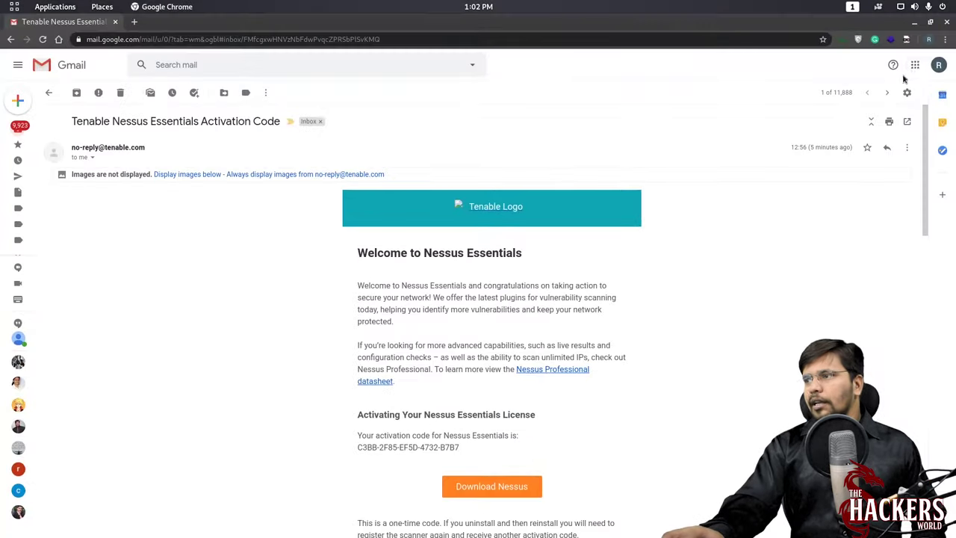
pyautogui.click(946, 22)
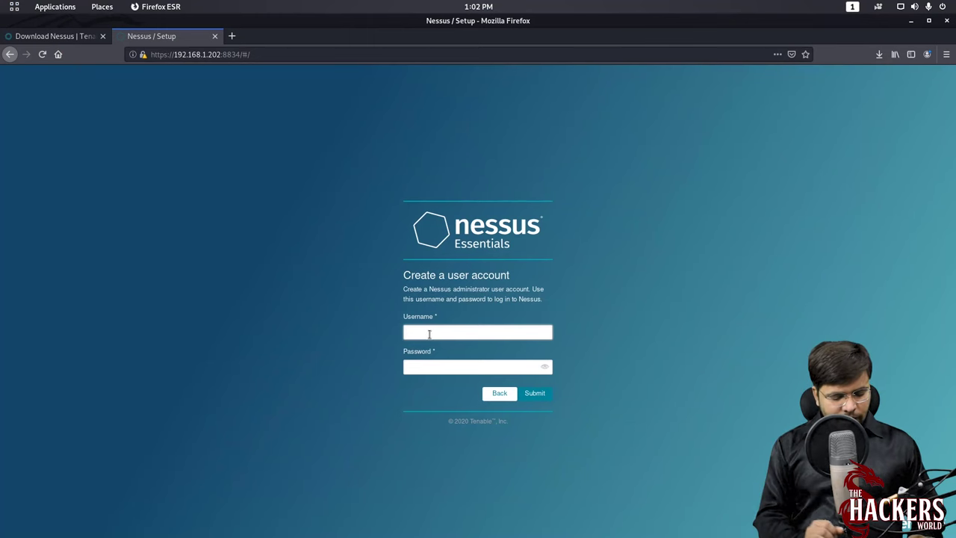
# - Create the Nessus administrator account with username admin and a password
pyautogui.write('admin')
pyautogui.press('Tab')
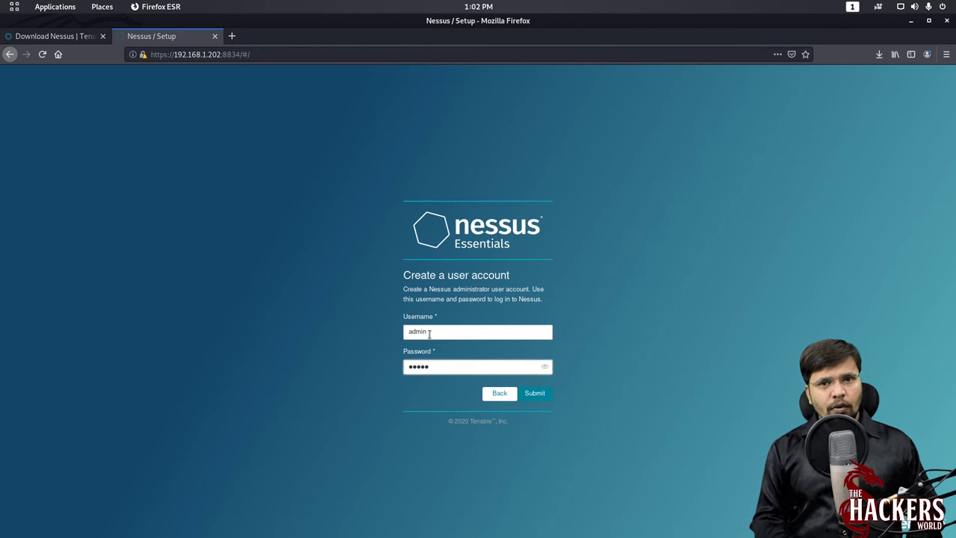
pyautogui.press('Return')
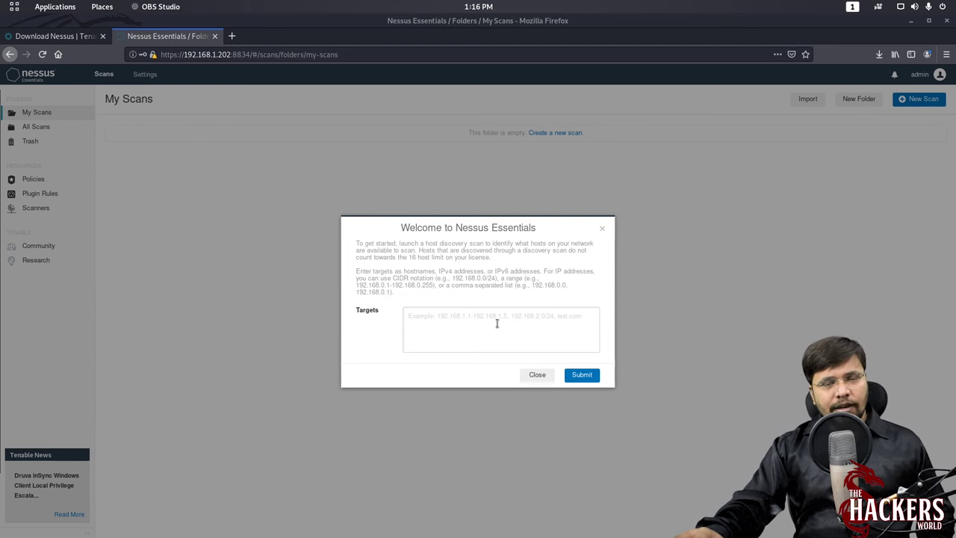
# - Close the Welcome to Nessus Essentials host-discovery dialog after initialisation finishes
pyautogui.click(537, 377)
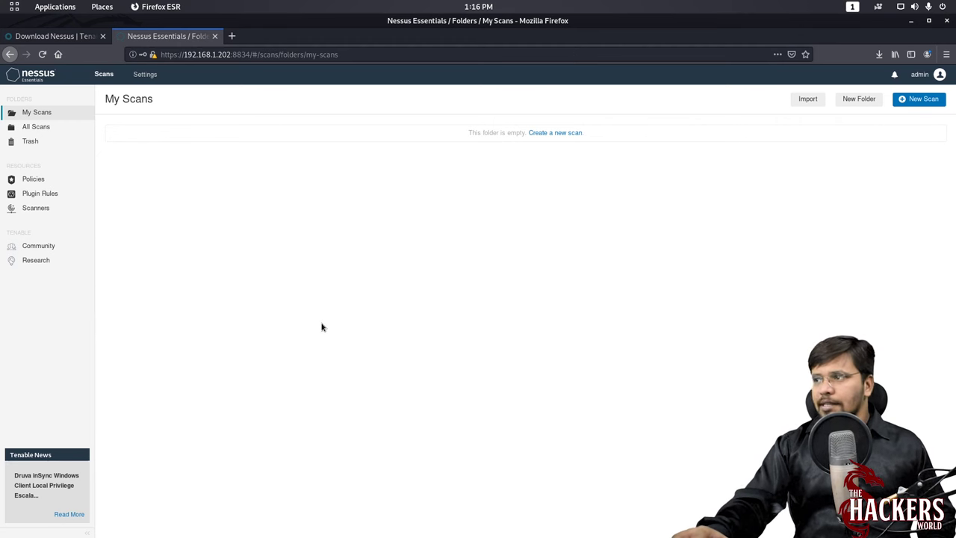
# - Choose What's New from the admin account menu to open the Nessus Release Notes in a new tab
pyautogui.click(938, 76)
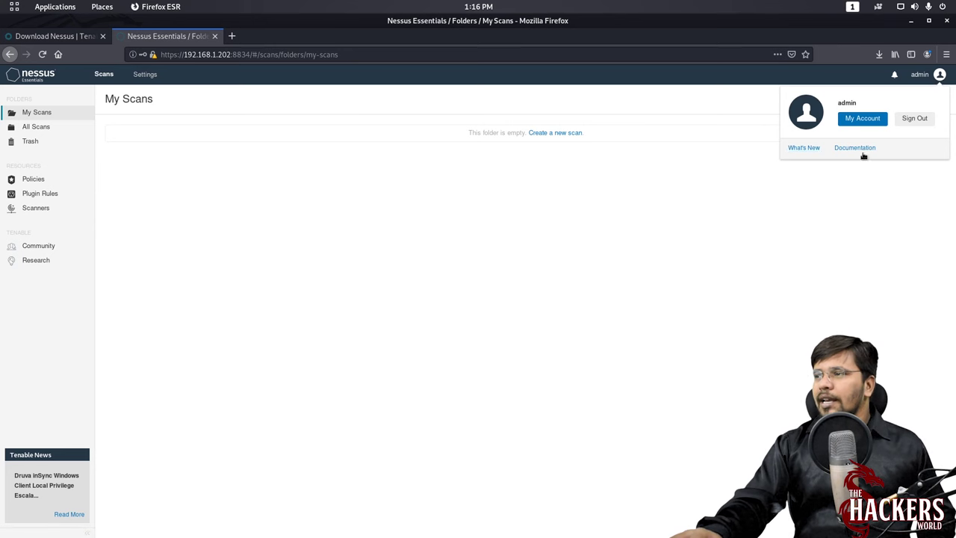
pyautogui.click(805, 148)
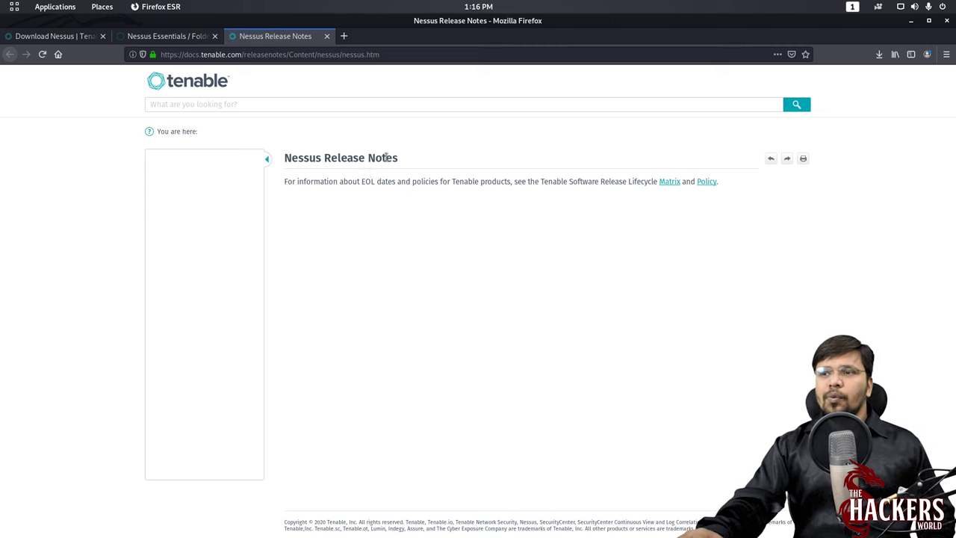
# - Scroll through the Nessus Release Notes list, then go back to the Nessus Essentials tab
pyautogui.scroll(-4, 365, 181)
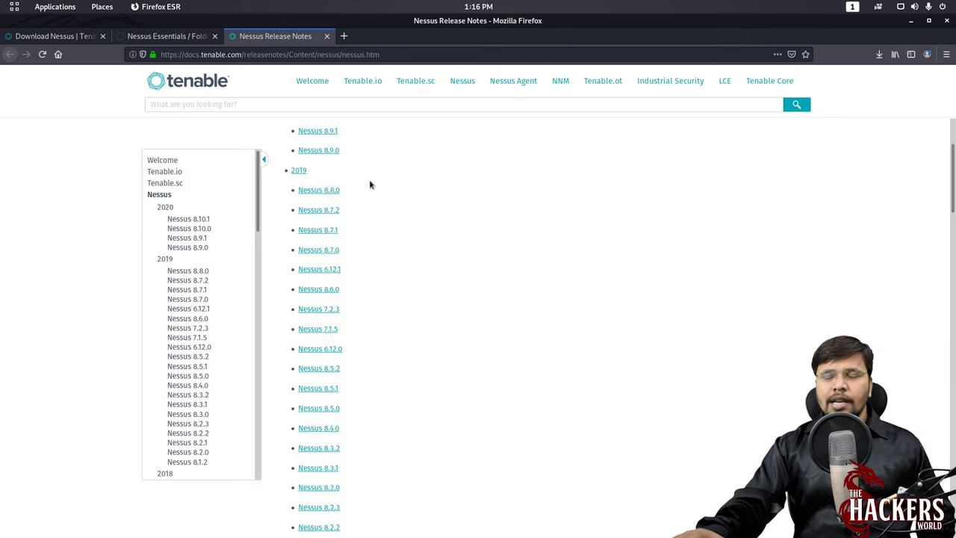
pyautogui.scroll(4, 369, 185)
pyautogui.scroll(-2, 369, 184)
pyautogui.scroll(1, 369, 184)
pyautogui.scroll(-3, 369, 184)
pyautogui.scroll(4, 369, 184)
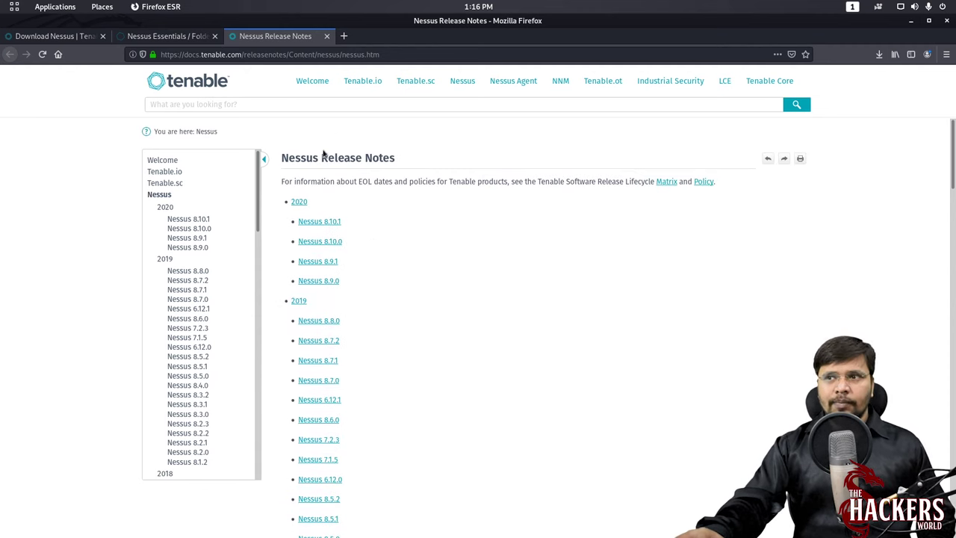
pyautogui.click(183, 37)
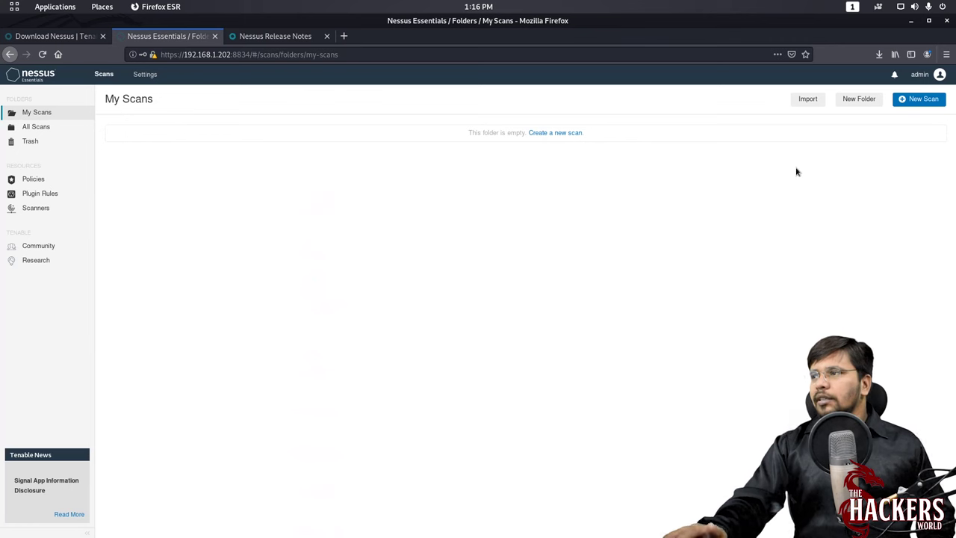
# - Open My Account settings and look over the email, current password and new password fields
pyautogui.click(937, 74)
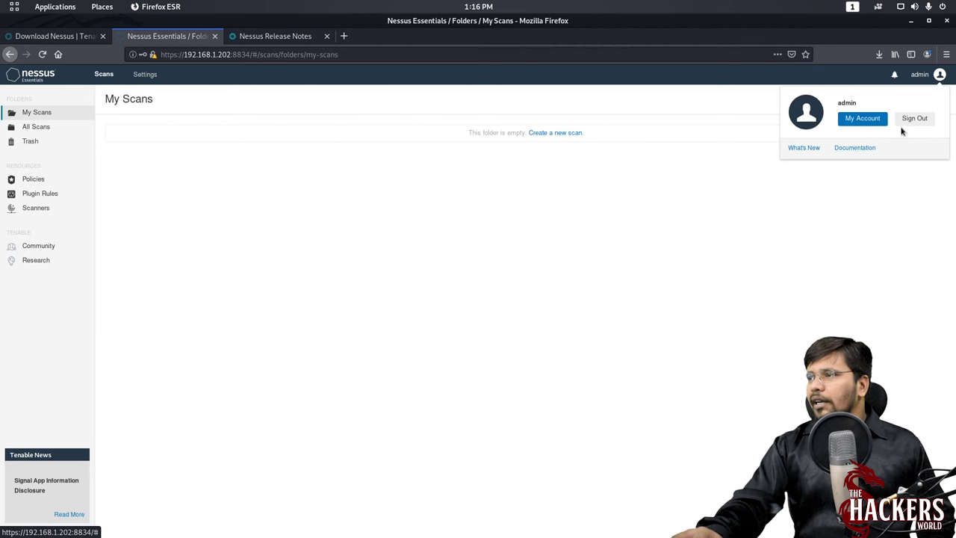
pyautogui.click(861, 121)
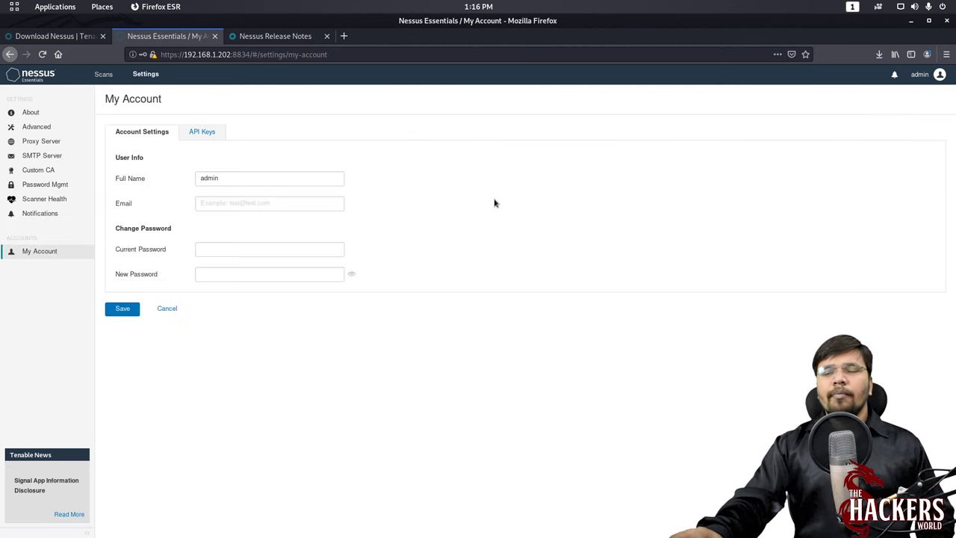
pyautogui.click(222, 201)
pyautogui.click(213, 248)
pyautogui.click(214, 271)
# - Check the API Keys section, return to Account Settings, then go to the About page
pyautogui.click(203, 134)
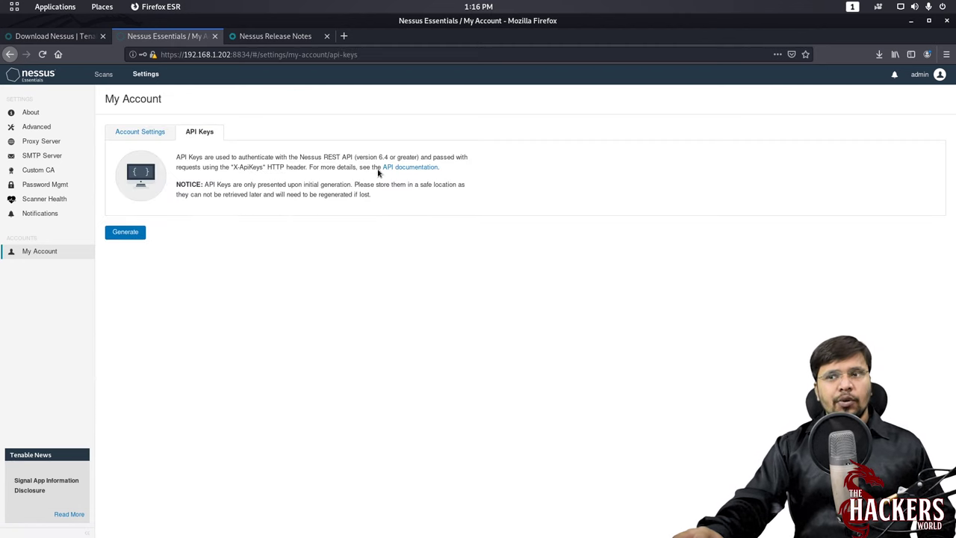
pyautogui.click(128, 133)
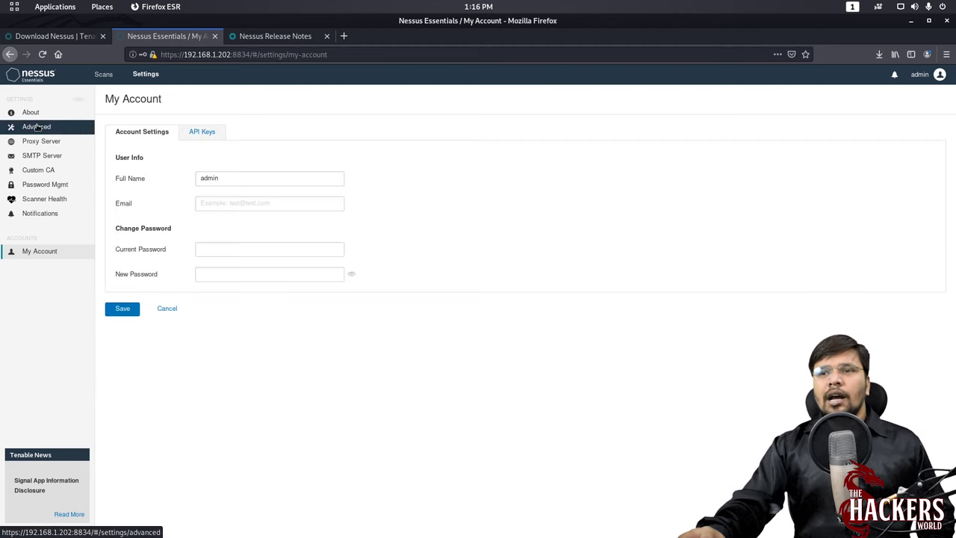
pyautogui.click(34, 112)
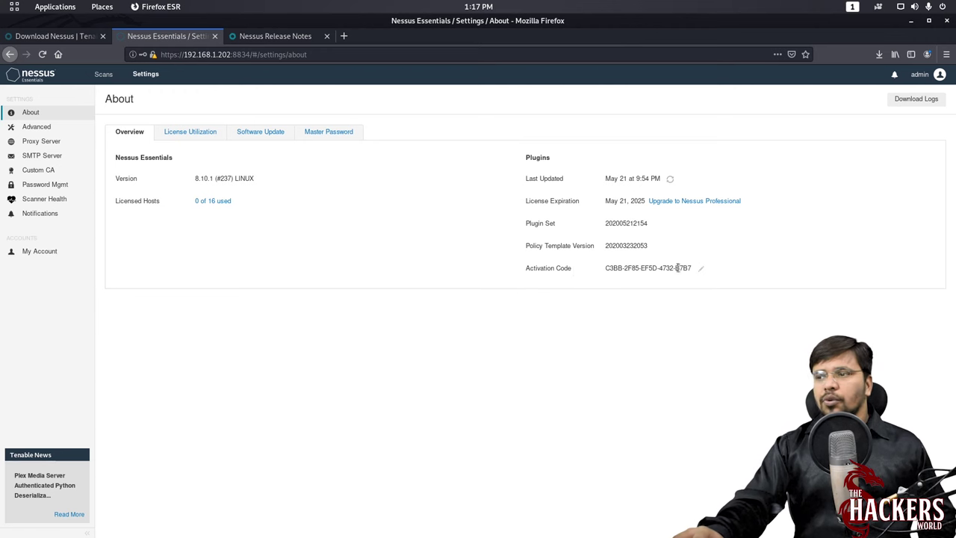
# - Review License Utilization, Software Update (frequency kept Daily) and Master Password, then go to Advanced settings
pyautogui.click(213, 134)
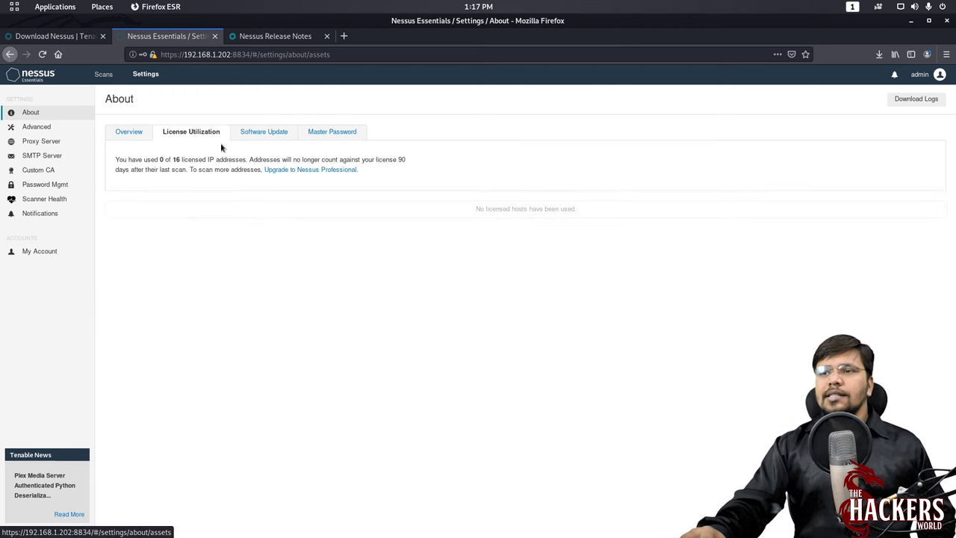
pyautogui.click(265, 134)
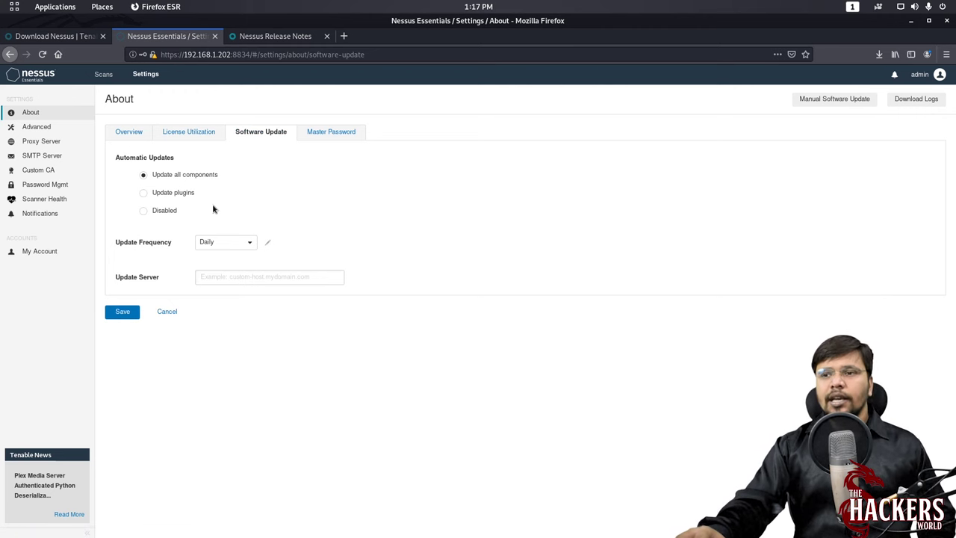
pyautogui.click(225, 243)
pyautogui.click(207, 258)
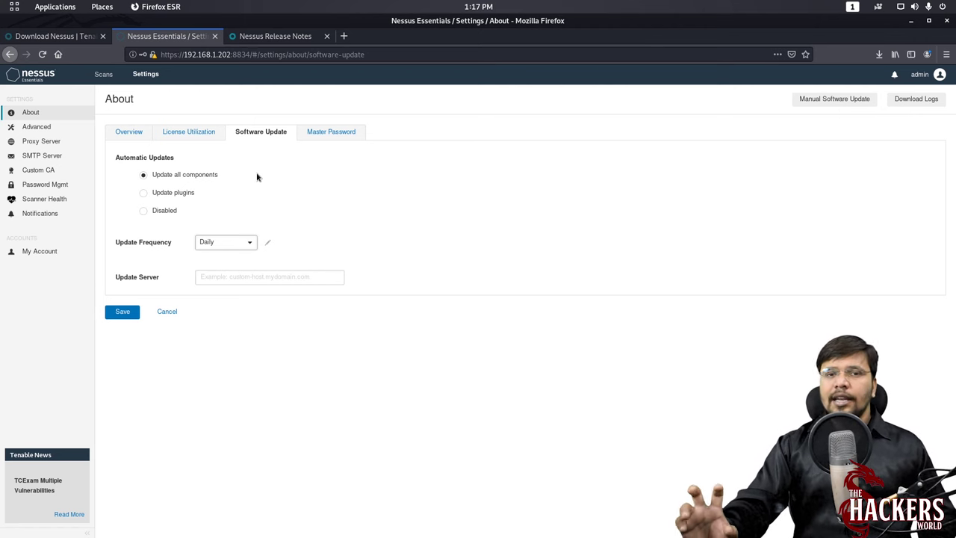
pyautogui.click(331, 132)
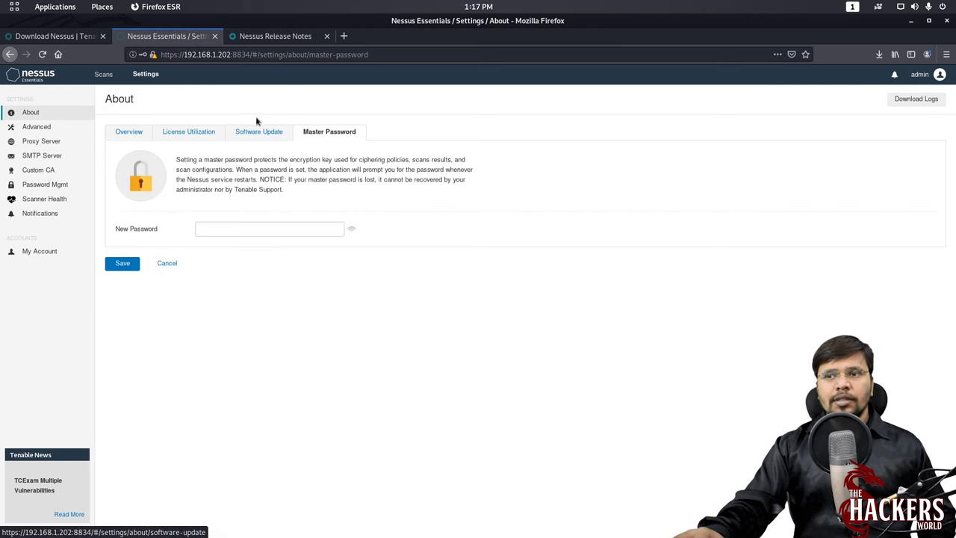
pyautogui.click(35, 127)
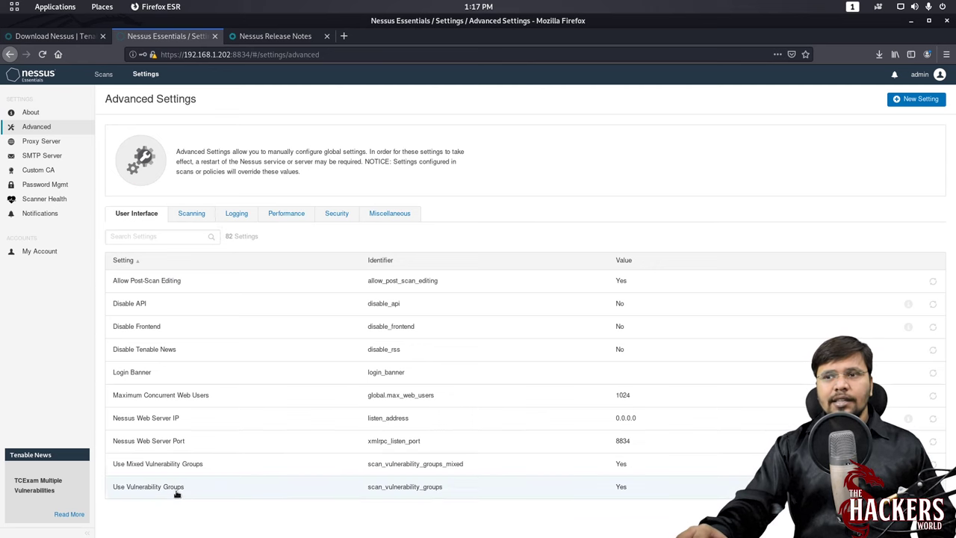
# - Step through the Scanning, Performance, Security and Miscellaneous advanced settings, then view Proxy Server settings
pyautogui.click(190, 213)
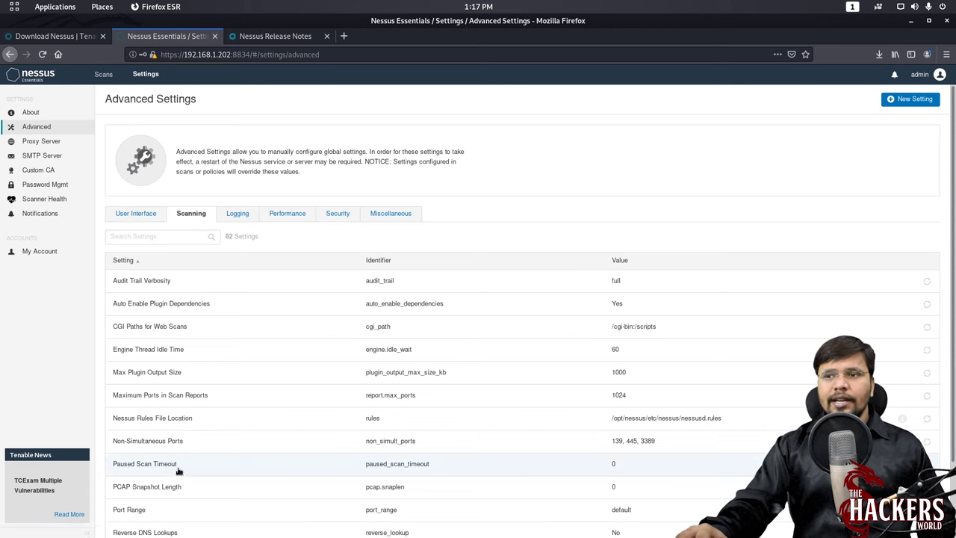
pyautogui.click(278, 214)
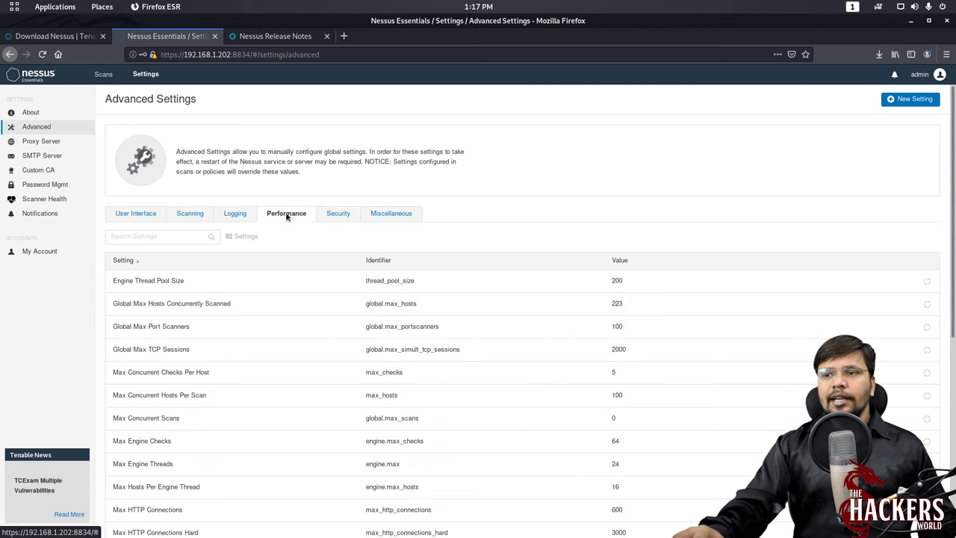
pyautogui.click(336, 216)
pyautogui.click(389, 215)
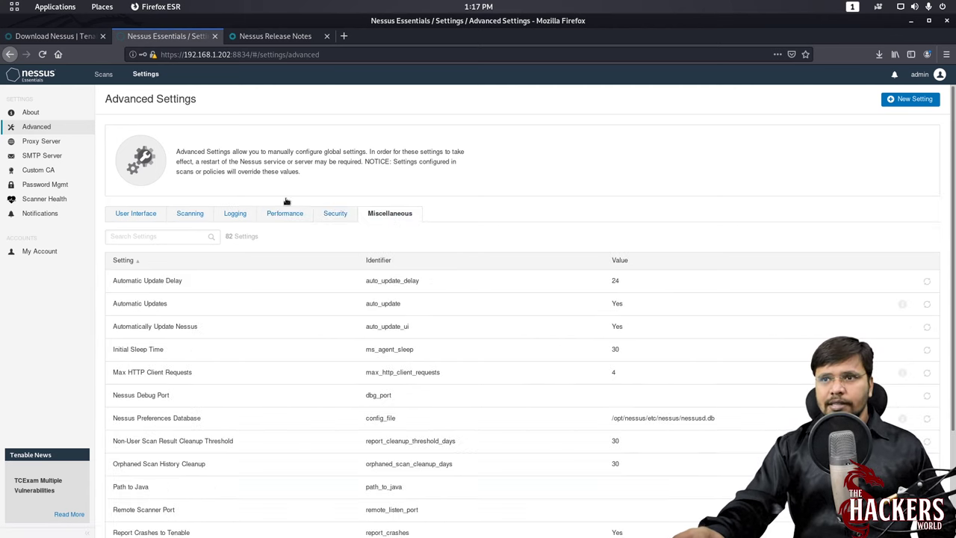
pyautogui.click(46, 142)
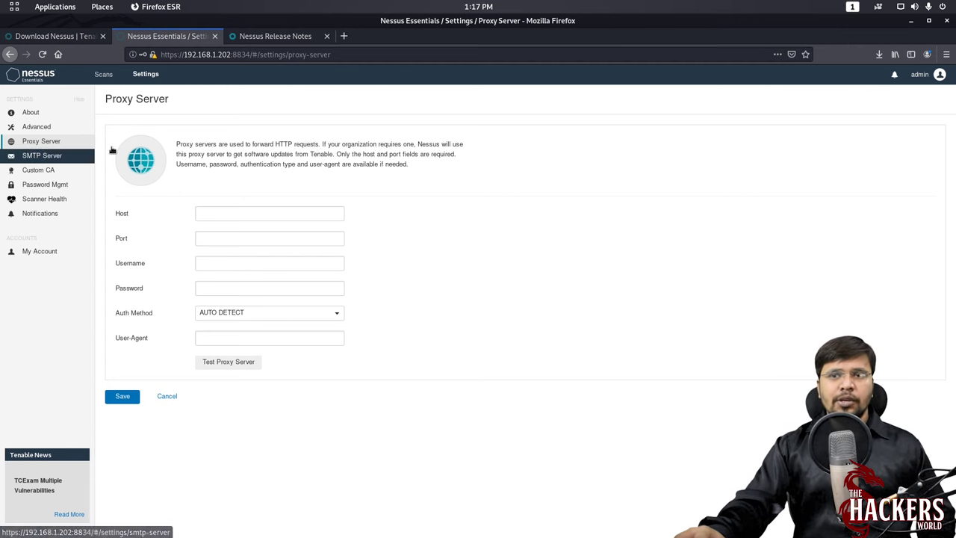
# - View the SMTP Server and Custom CA settings, checking and closing the site security info panel
pyautogui.click(47, 156)
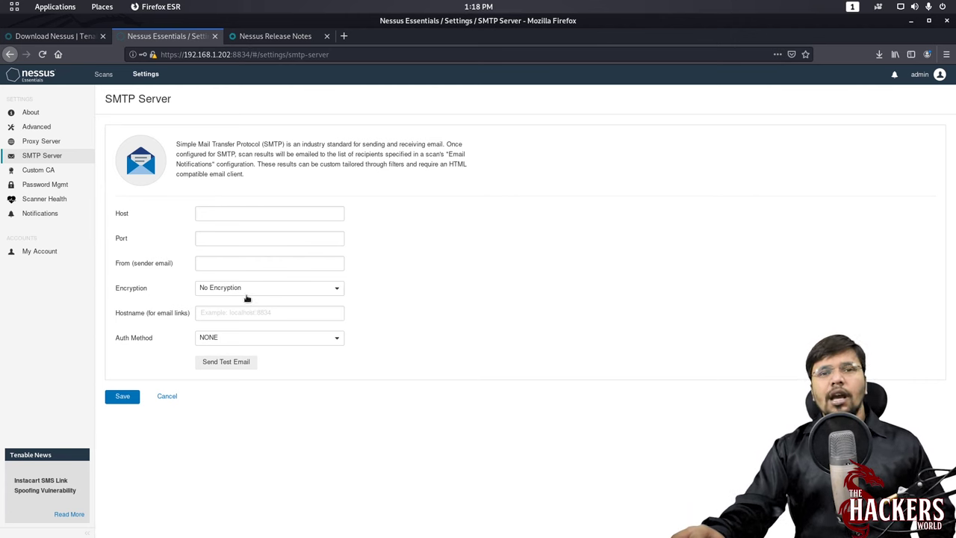
pyautogui.click(56, 172)
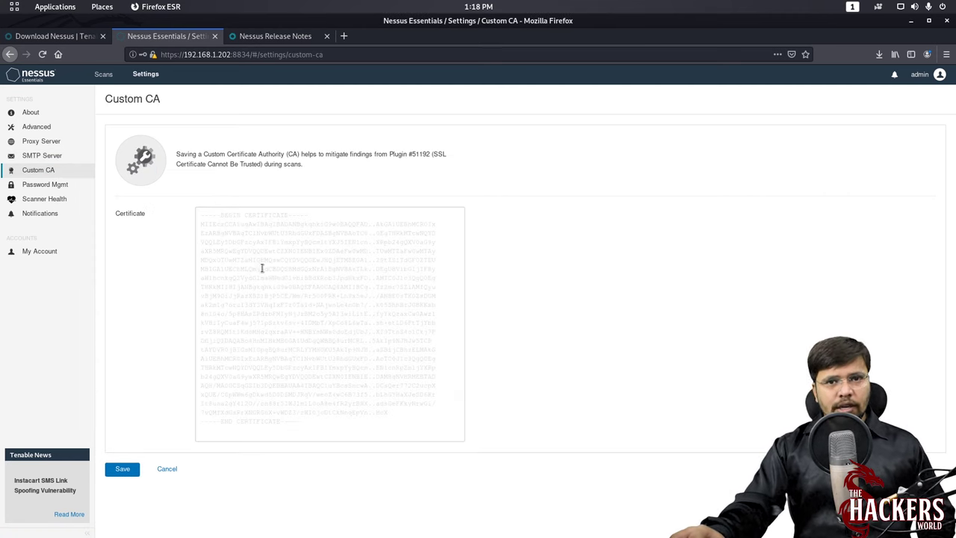
pyautogui.click(153, 57)
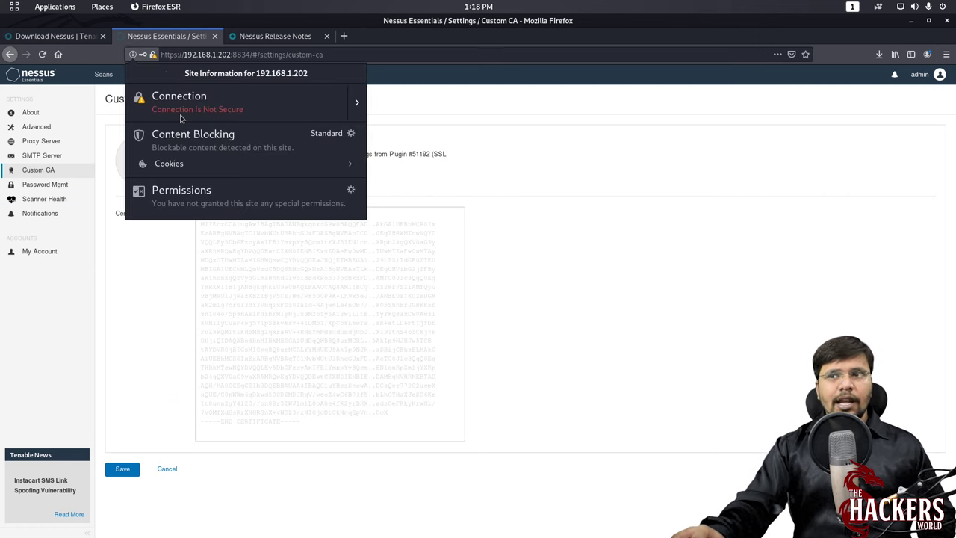
pyautogui.click(139, 277)
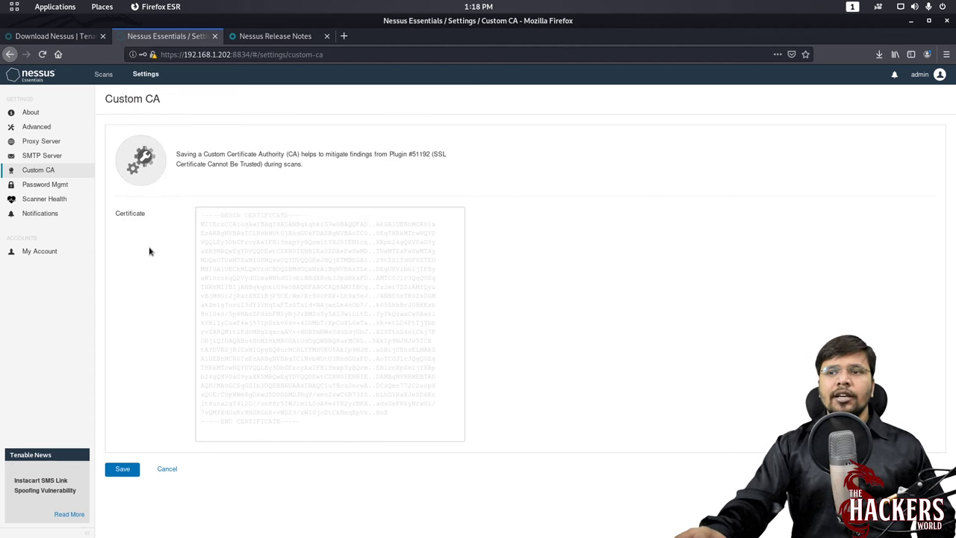
# - Tour Password Management, Scanner Health, Notifications and My Account settings, then return to the Scans area
pyautogui.click(64, 184)
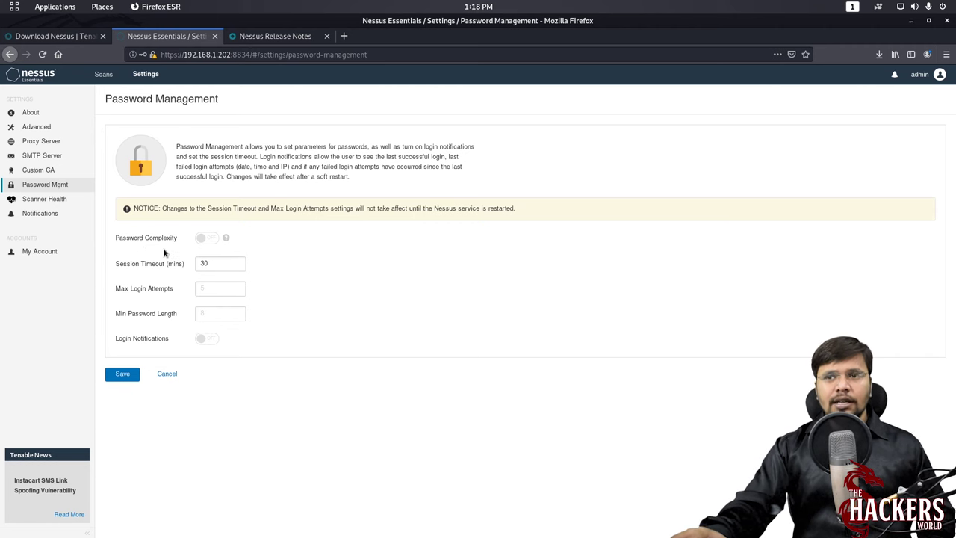
pyautogui.click(53, 201)
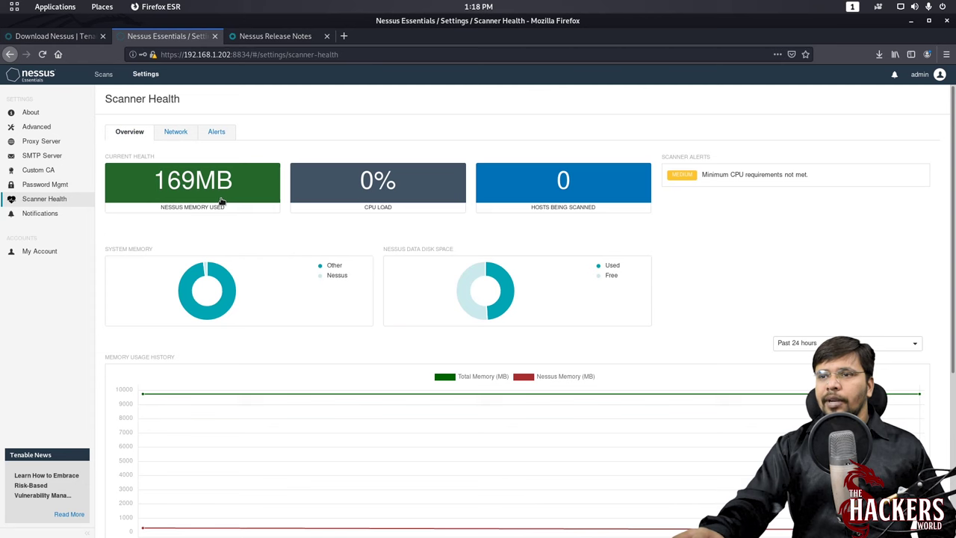
pyautogui.scroll(-2, 619, 229)
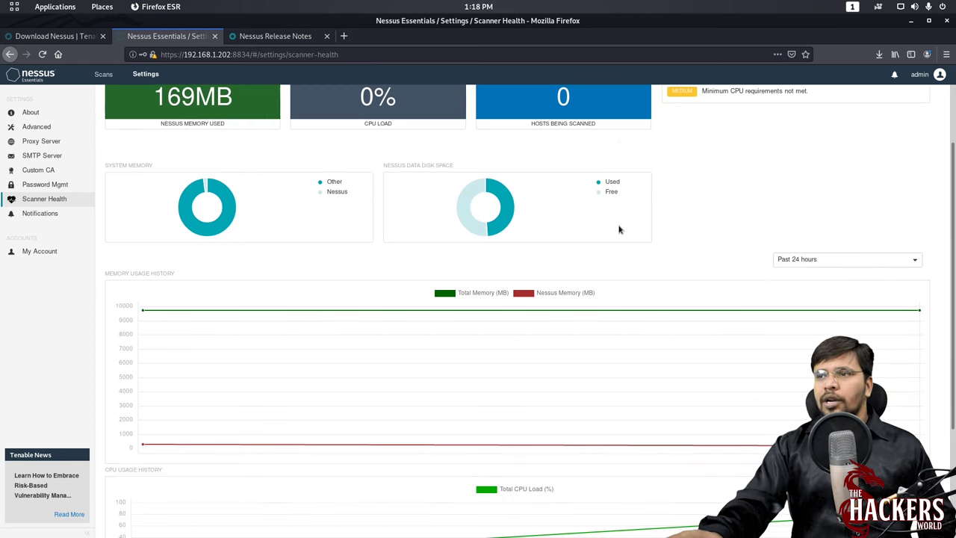
pyautogui.scroll(-4, 619, 230)
pyautogui.scroll(5, 619, 229)
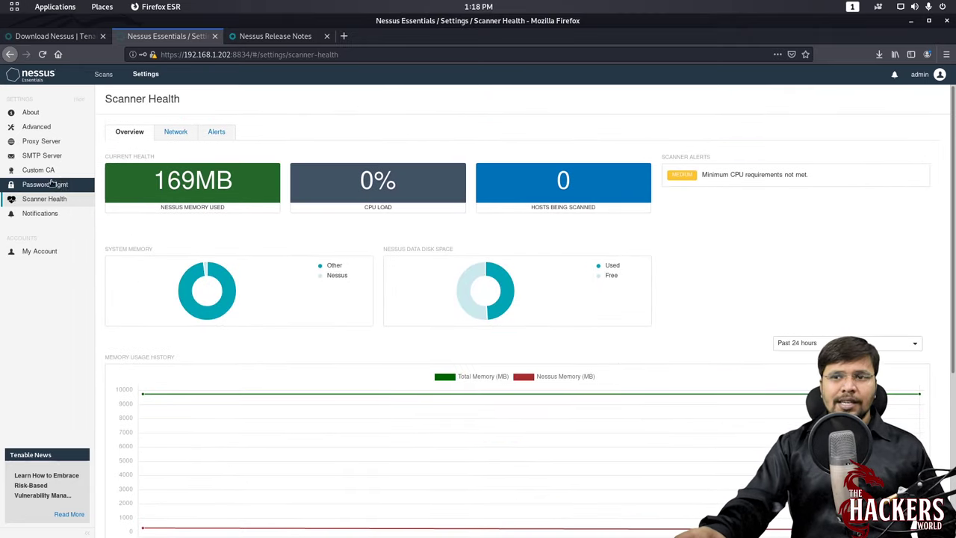
pyautogui.click(41, 214)
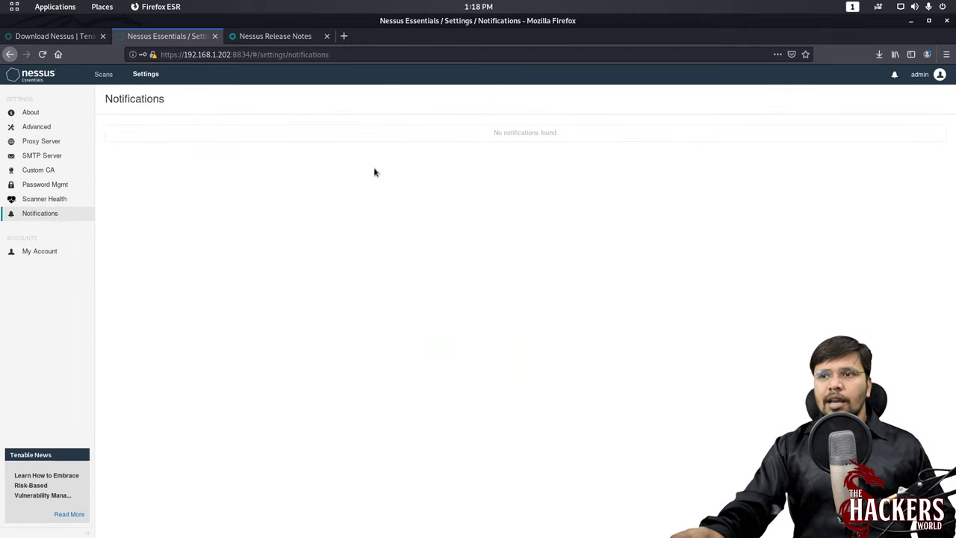
pyautogui.click(36, 253)
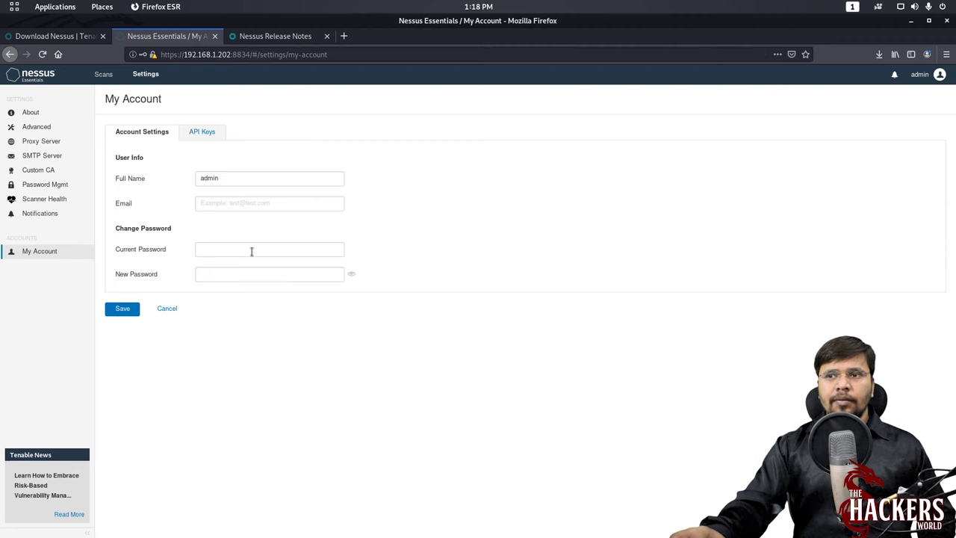
pyautogui.click(103, 74)
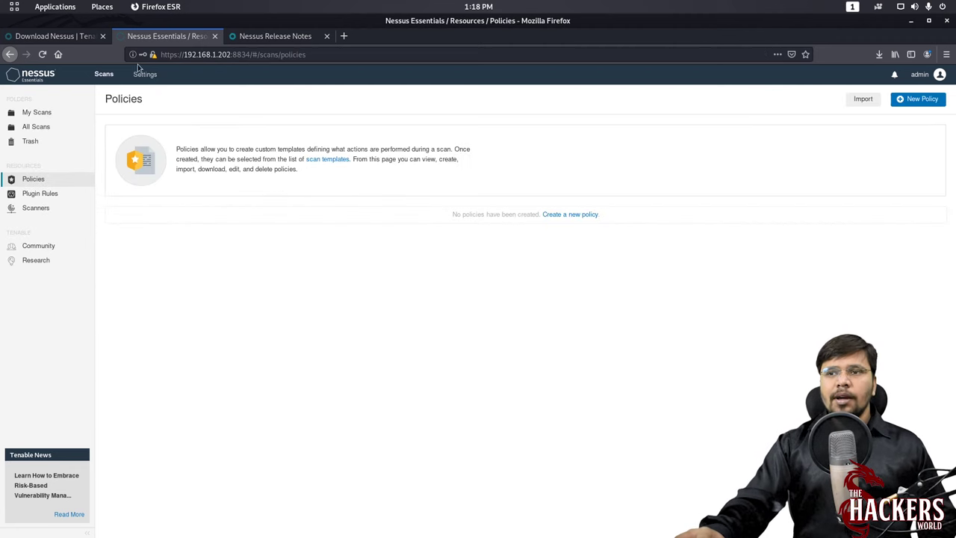
# - From My Scans, start a new scan using the Basic Network Scan template
pyautogui.click(103, 75)
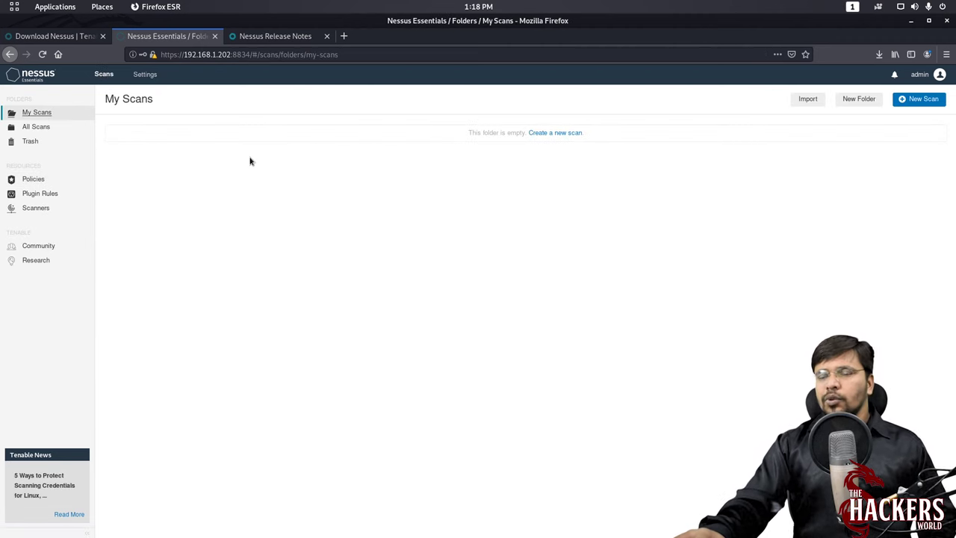
pyautogui.click(935, 102)
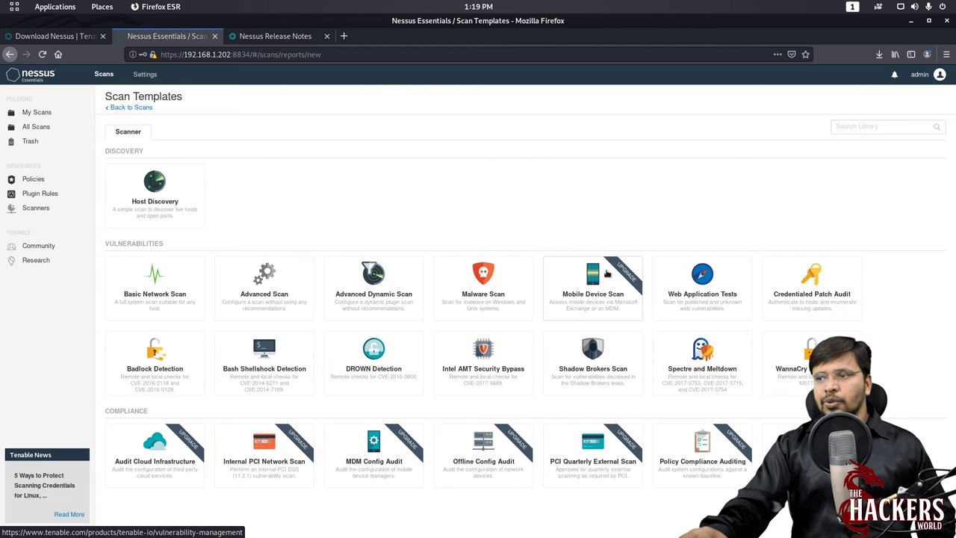
pyautogui.click(164, 288)
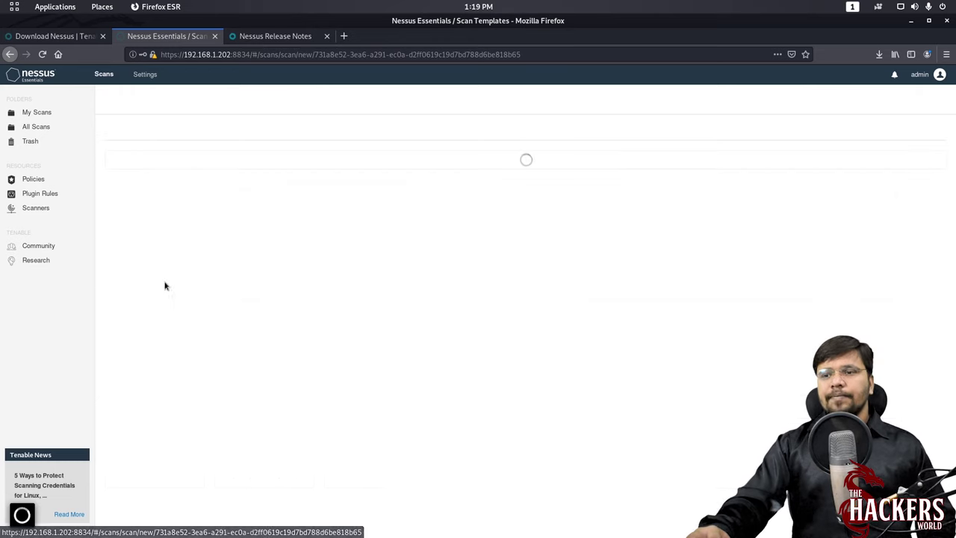
# - Name the scan msf2, keep it in the My Scans folder, and target 192.168.1.203
pyautogui.click(328, 169)
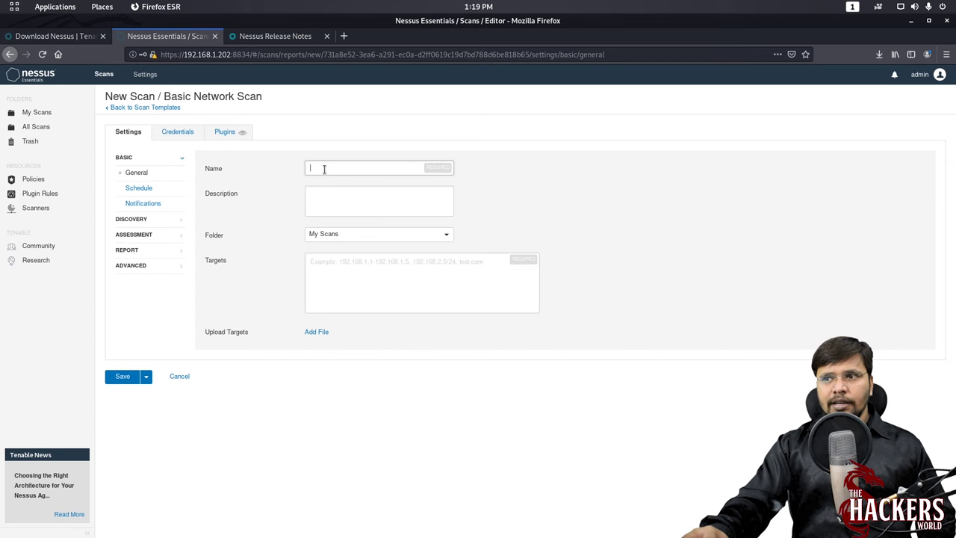
pyautogui.write('m')
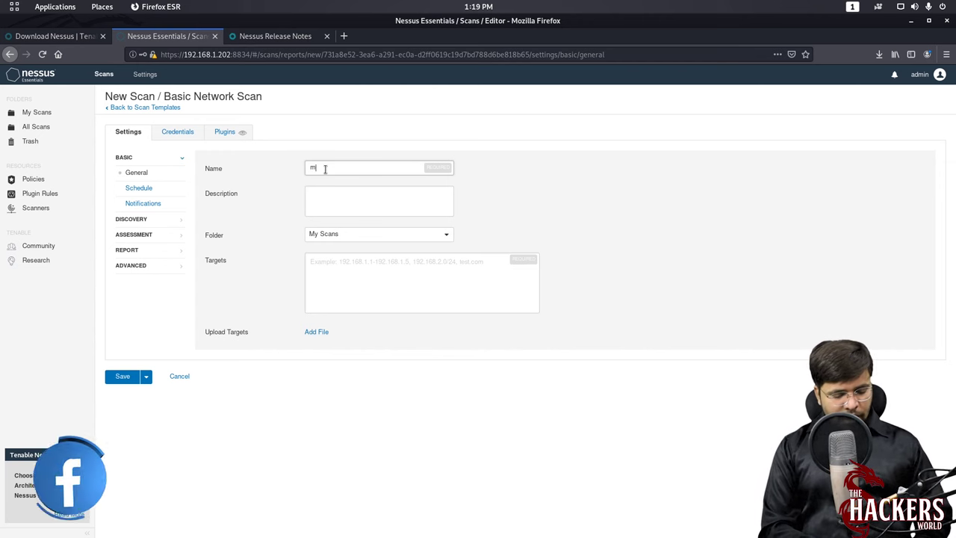
pyautogui.write('sf2')
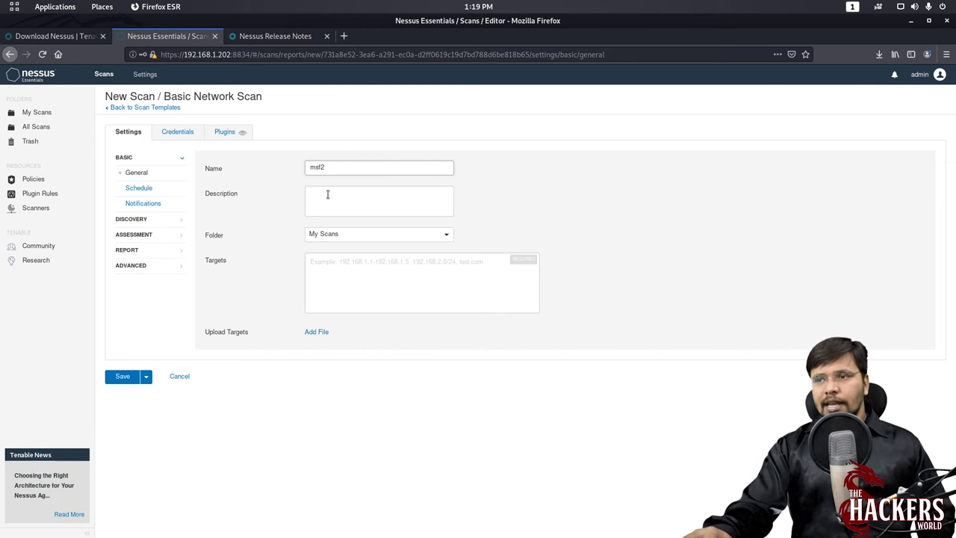
pyautogui.click(341, 234)
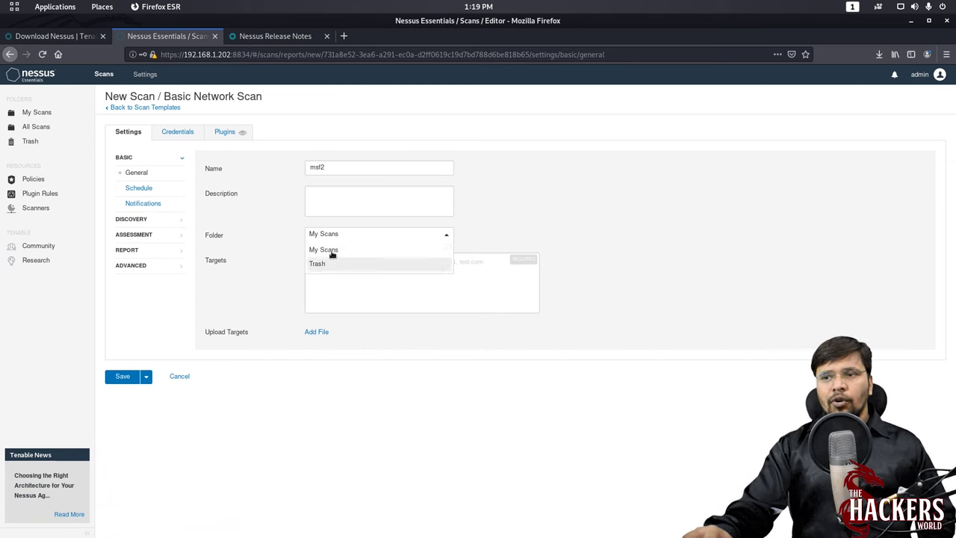
pyautogui.click(332, 234)
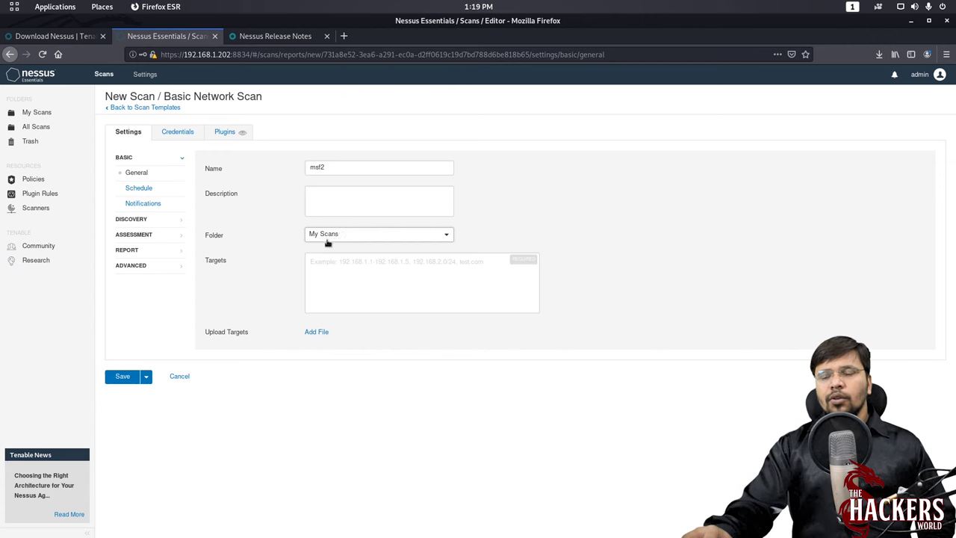
pyautogui.click(326, 258)
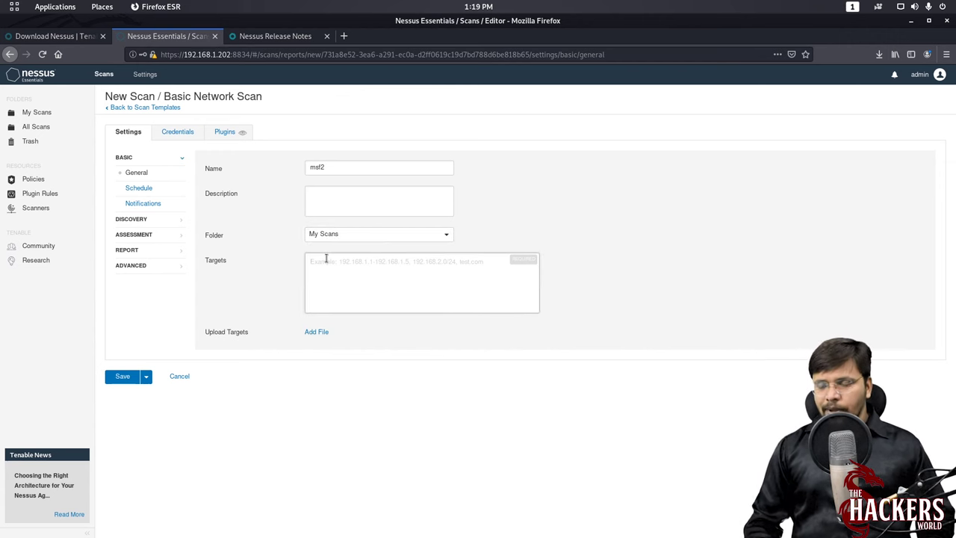
pyautogui.write('192.168.1.203')
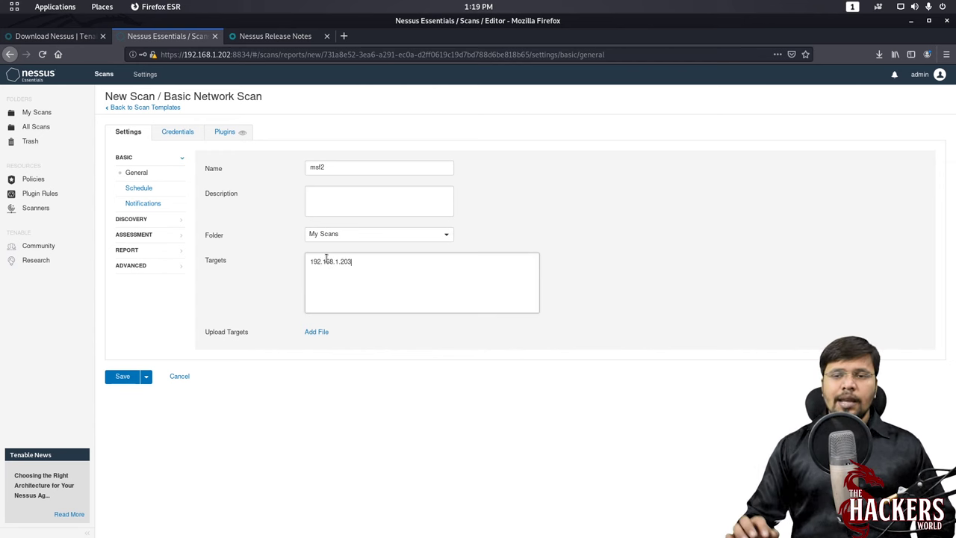
pyautogui.moveTo(1, 2)
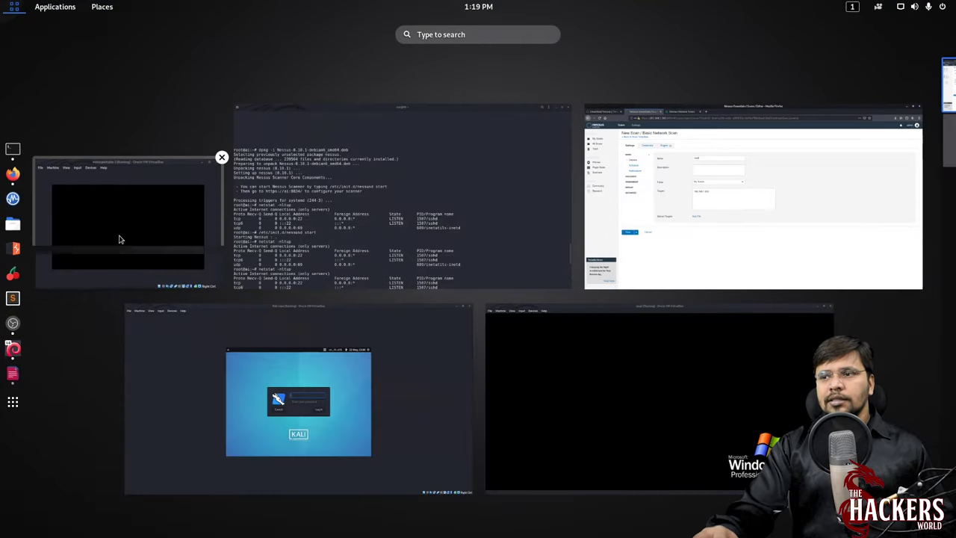
pyautogui.click(119, 239)
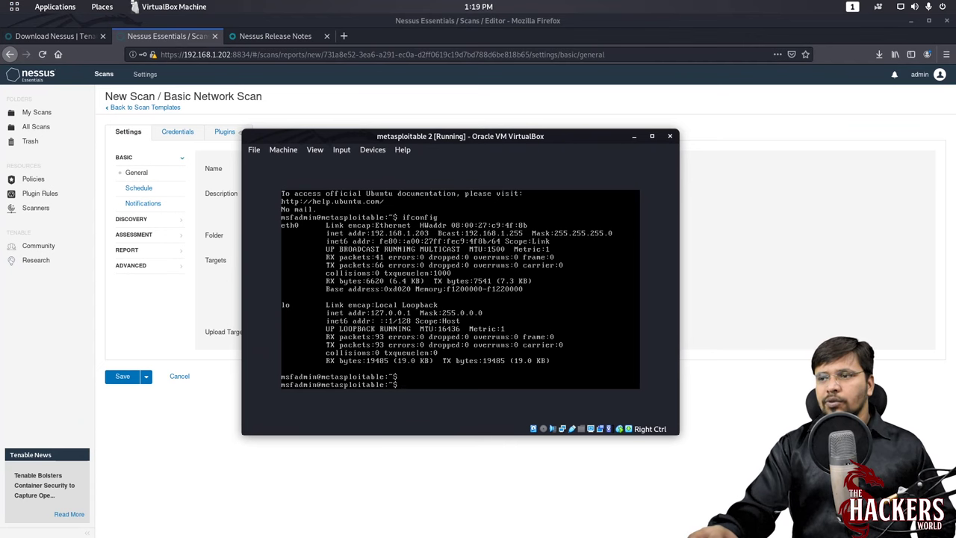
pyautogui.click(777, 232)
pyautogui.click(399, 279)
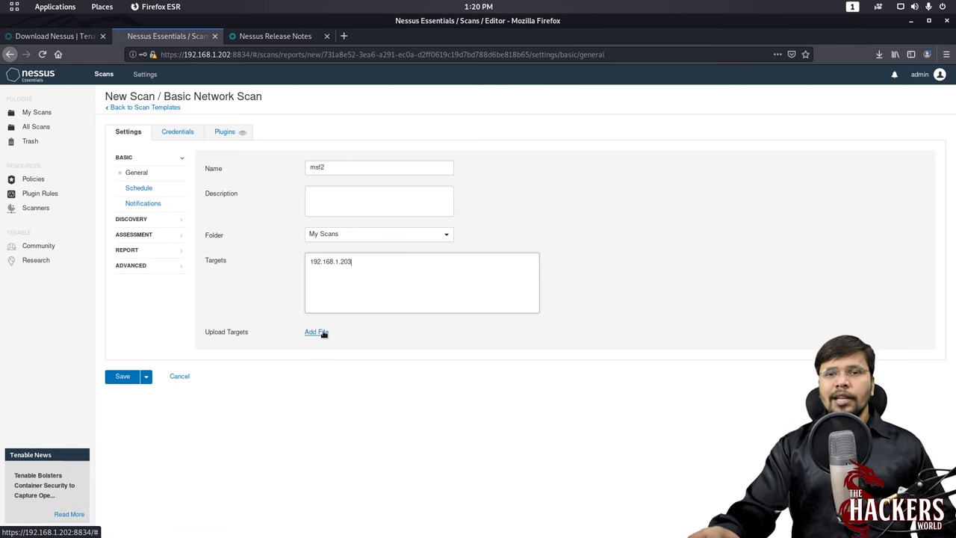
# - Replace the Targets text with a pasted 192.168.1.203, then view the Schedule settings
pyautogui.moveTo(370, 269); pyautogui.dragTo(274, 257)
pyautogui.hotkey('ctrl', 'c')
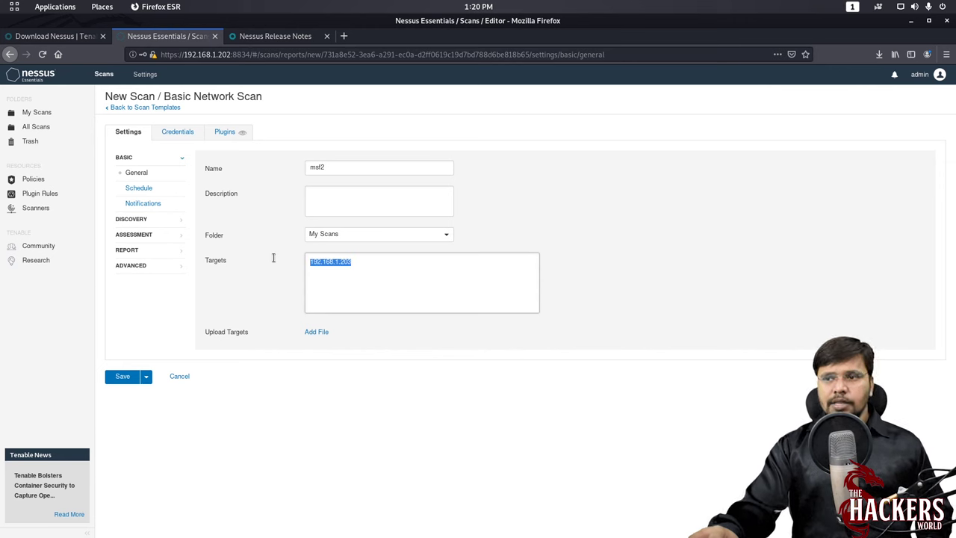
pyautogui.press('BackSpace')
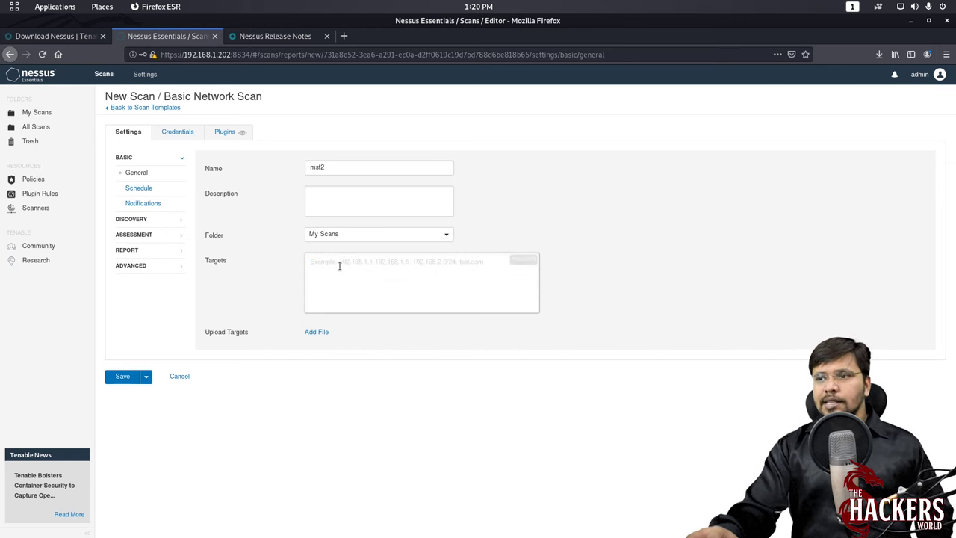
pyautogui.hotkey('ctrl', 'v')
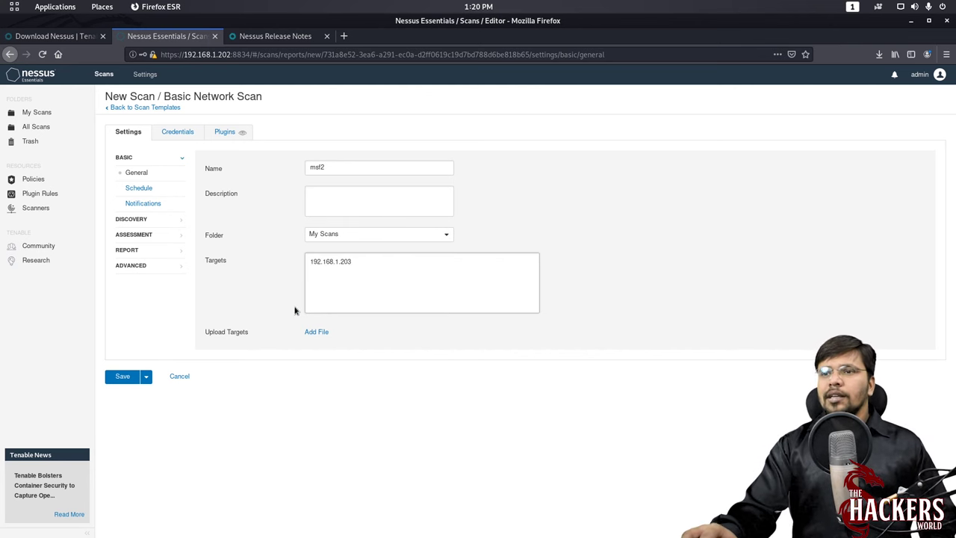
pyautogui.click(146, 190)
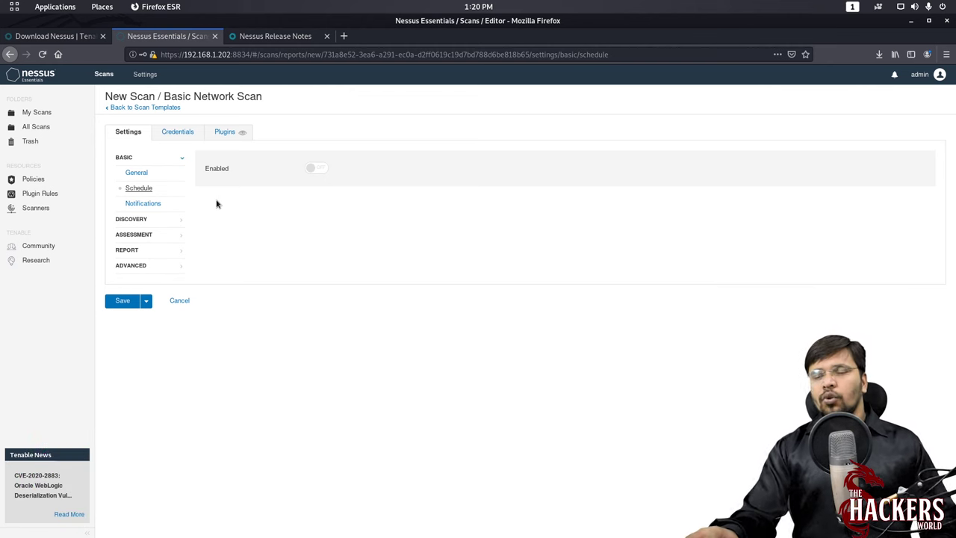
# - Leave scheduling off, check Notifications, and set Discovery scan type to 'Port scan (all ports)'
pyautogui.click(319, 169)
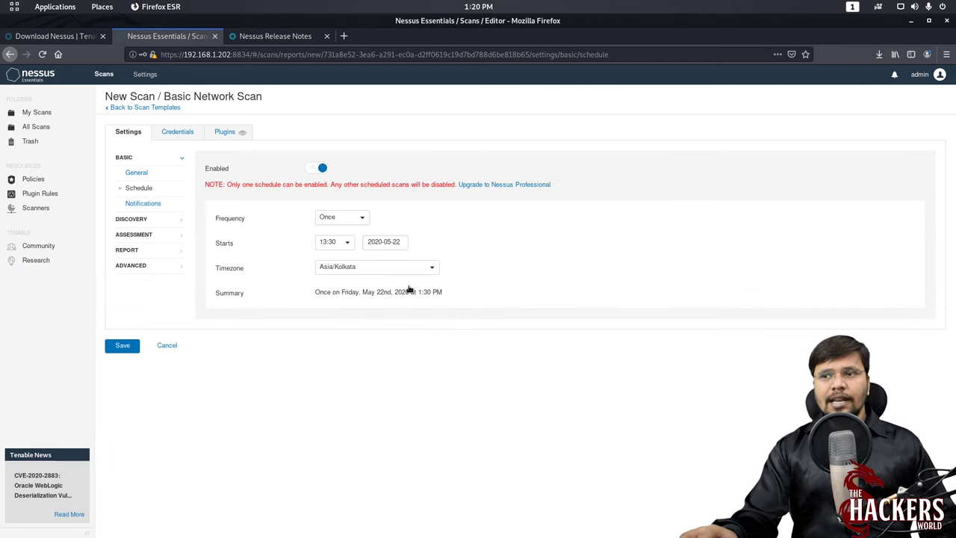
pyautogui.click(308, 169)
pyautogui.click(144, 204)
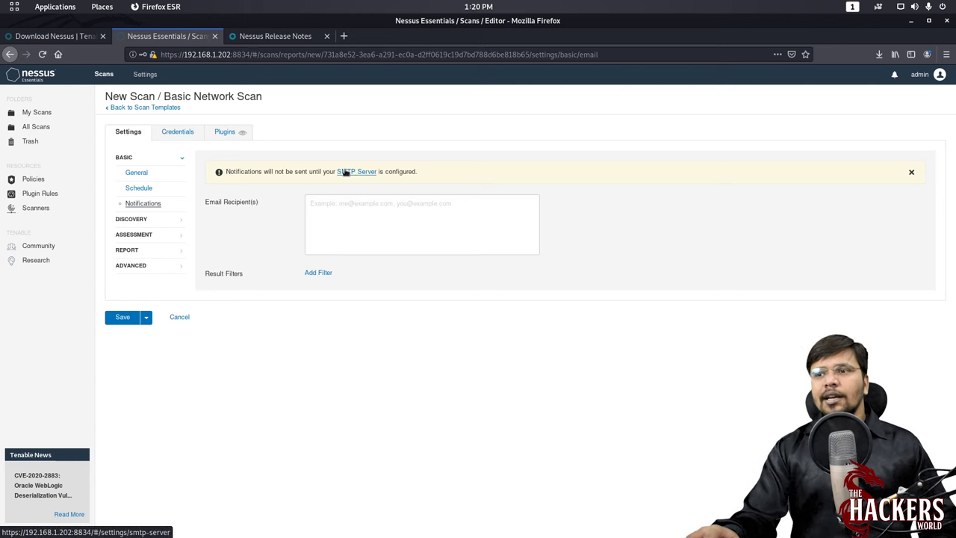
pyautogui.click(138, 218)
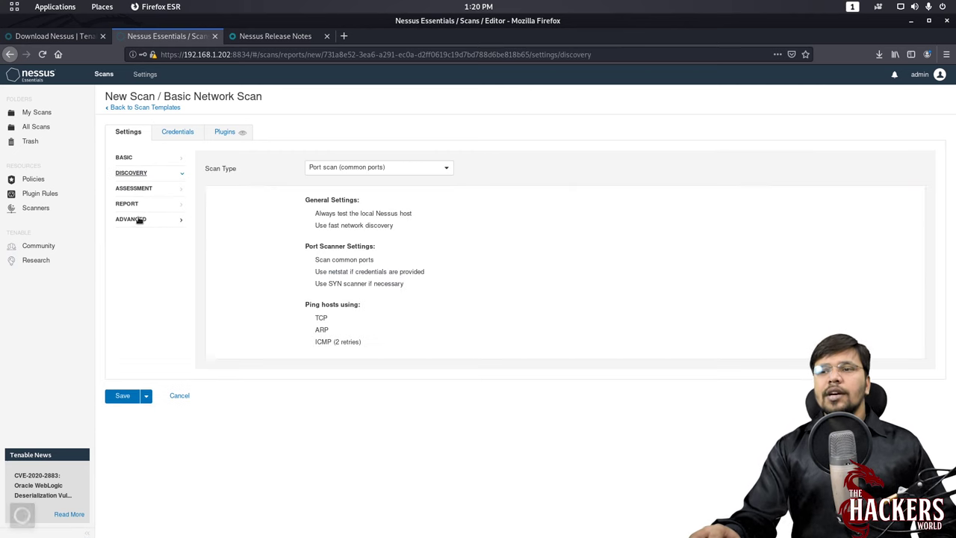
pyautogui.click(368, 172)
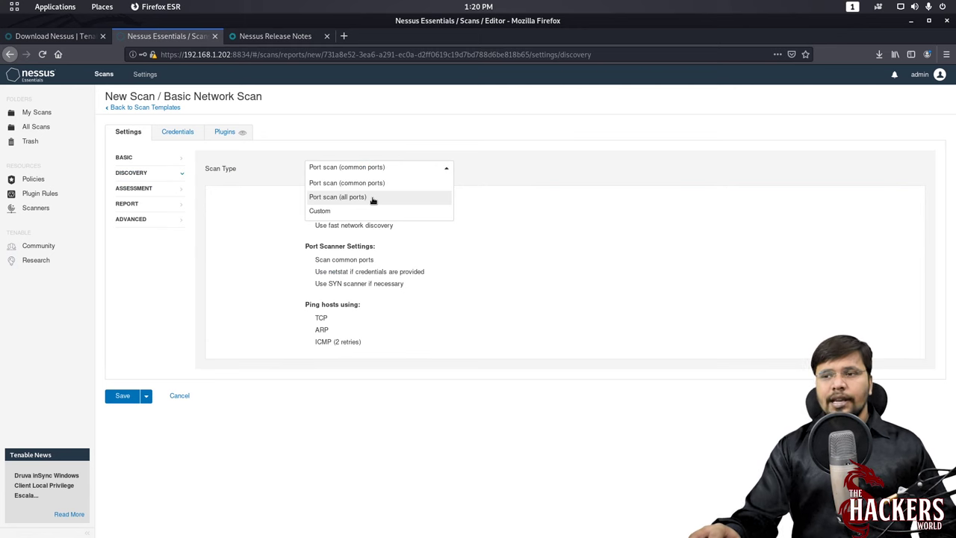
pyautogui.click(373, 198)
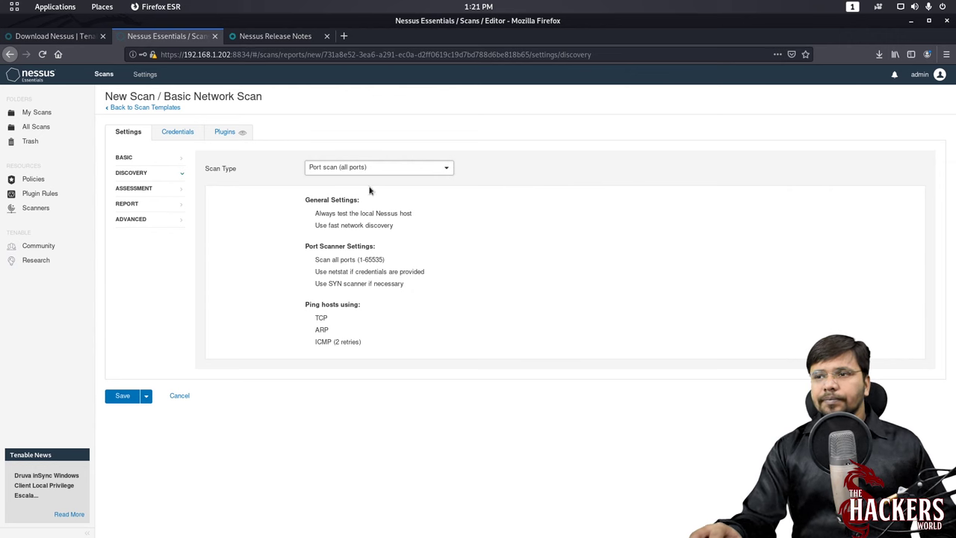
# - Keep the Assessment and Advanced scan types at Default, review Report settings, and open Credentials
pyautogui.click(139, 189)
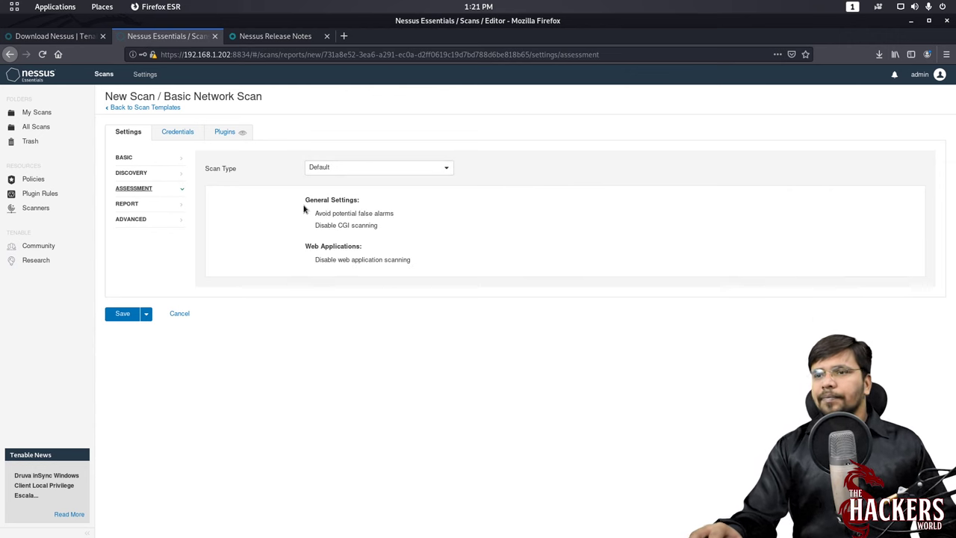
pyautogui.click(350, 169)
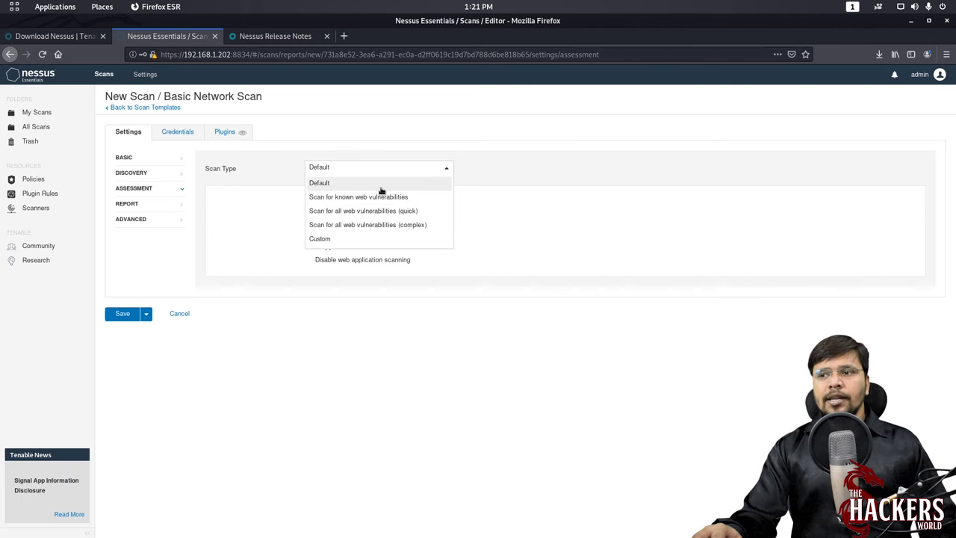
pyautogui.click(381, 190)
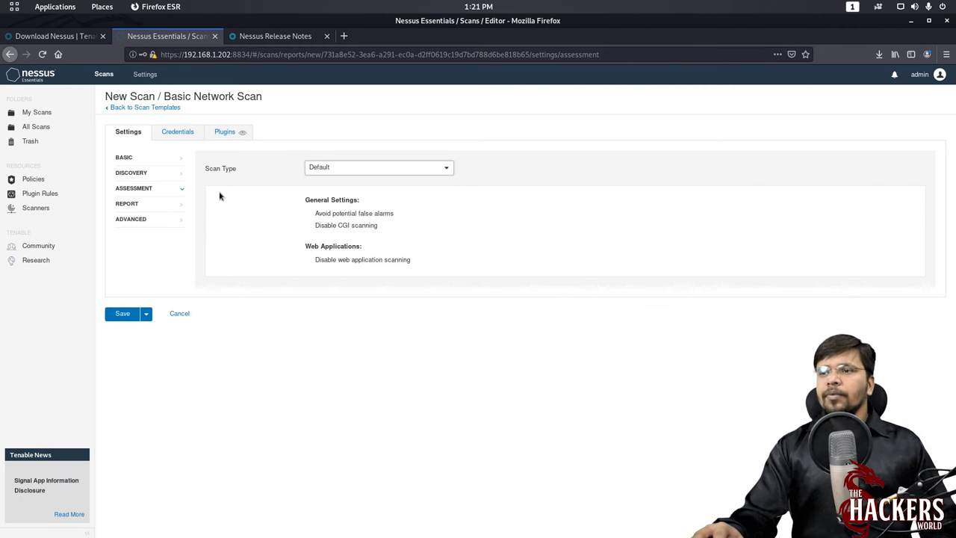
pyautogui.click(130, 205)
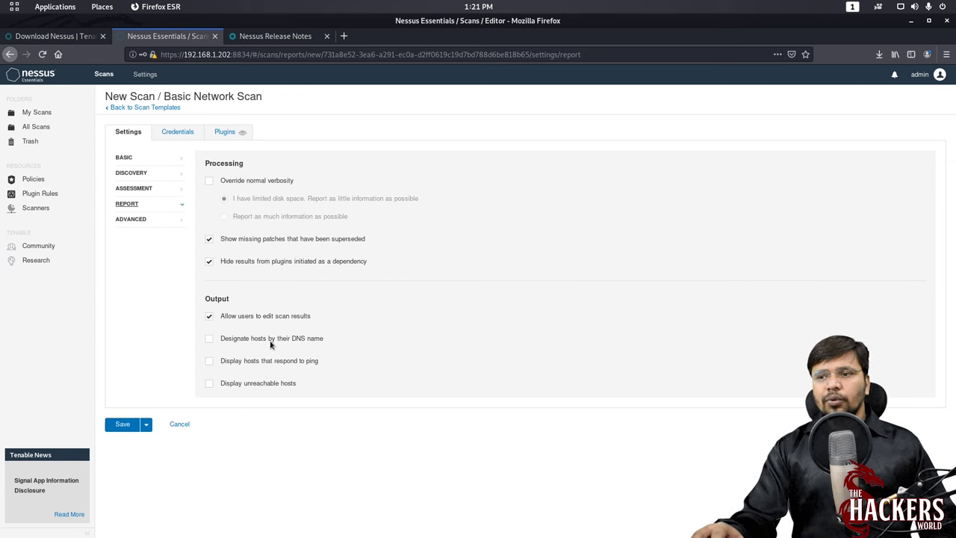
pyautogui.click(131, 219)
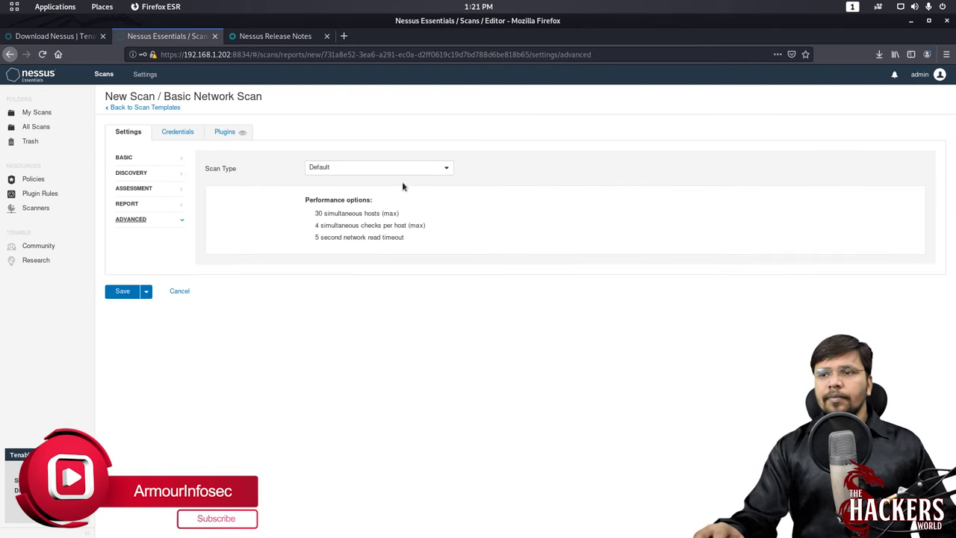
pyautogui.click(350, 169)
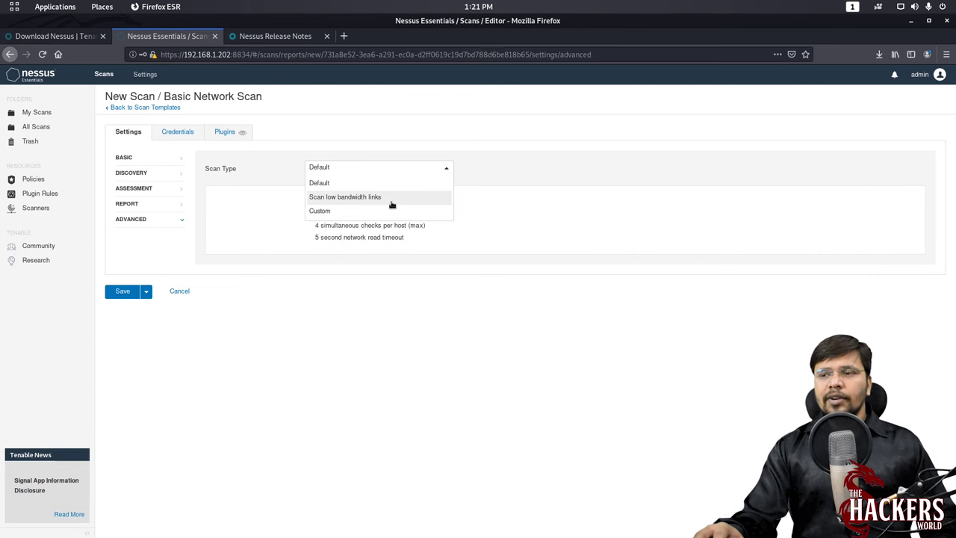
pyautogui.click(368, 186)
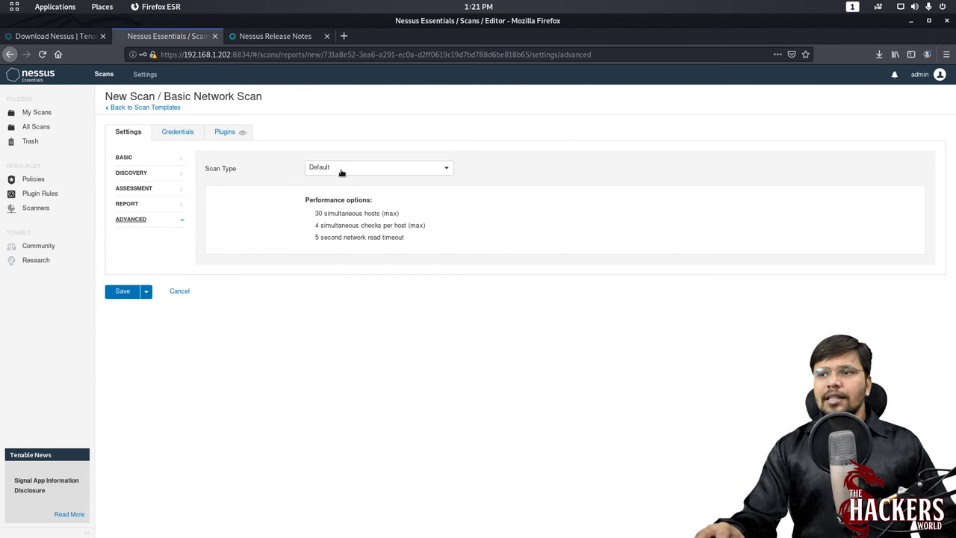
pyautogui.click(357, 168)
pyautogui.click(358, 168)
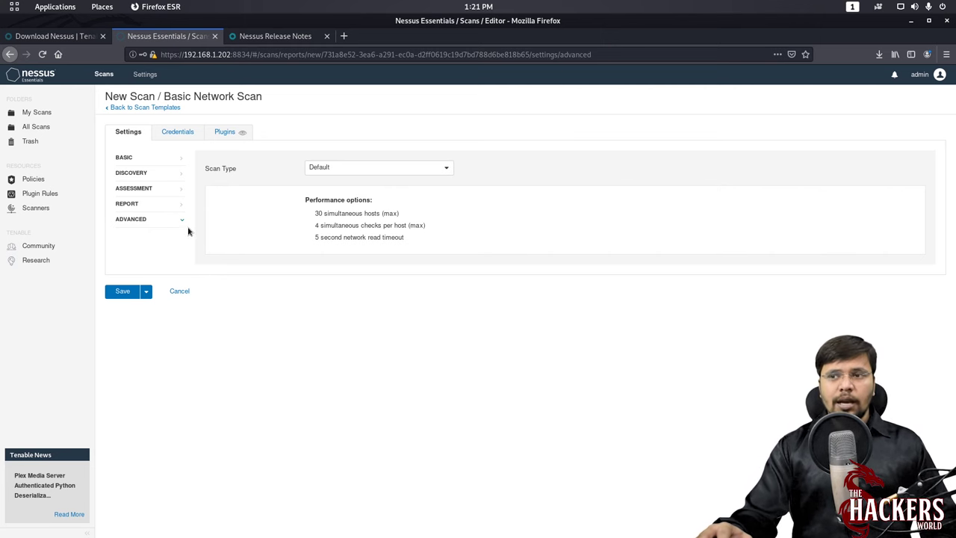
pyautogui.click(177, 132)
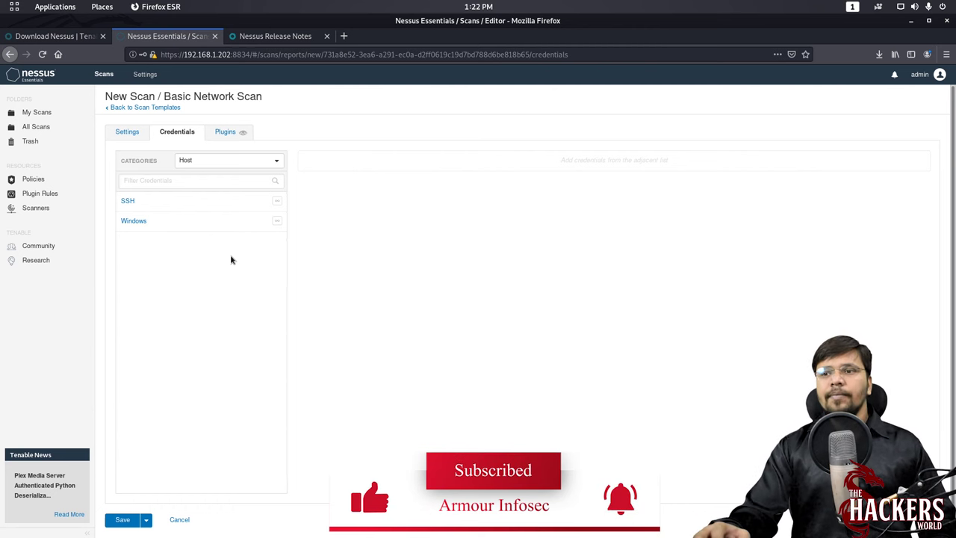
# - Review the scan's plugin families, go back to Settings, and save the new msf2 scan
pyautogui.click(232, 138)
pyautogui.scroll(-1, 242, 224)
pyautogui.scroll(-8, 242, 224)
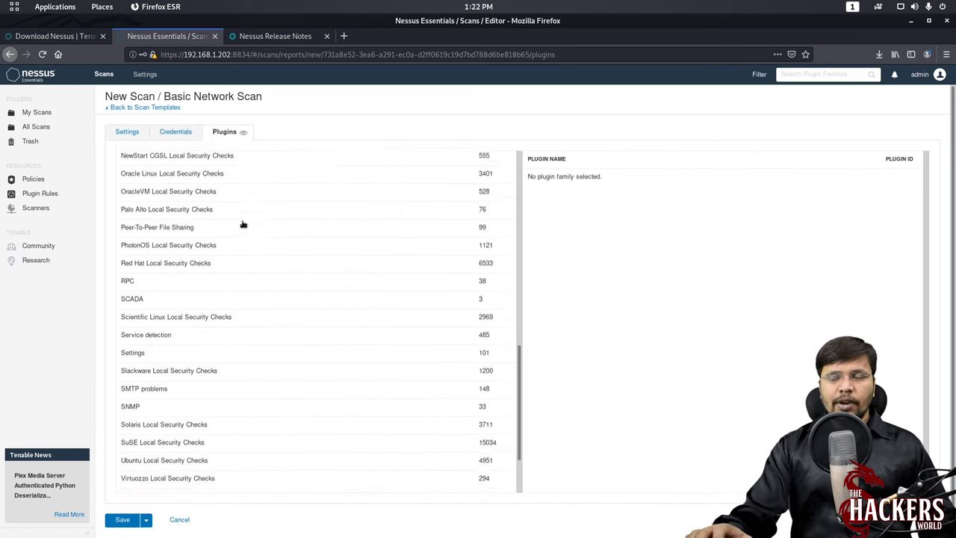
pyautogui.scroll(-2, 242, 224)
pyautogui.scroll(4, 242, 224)
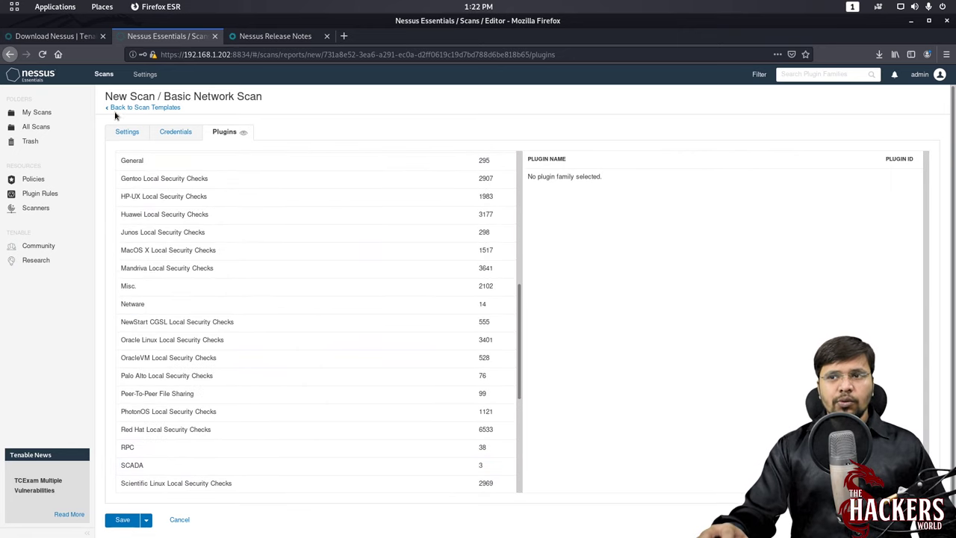
pyautogui.click(127, 132)
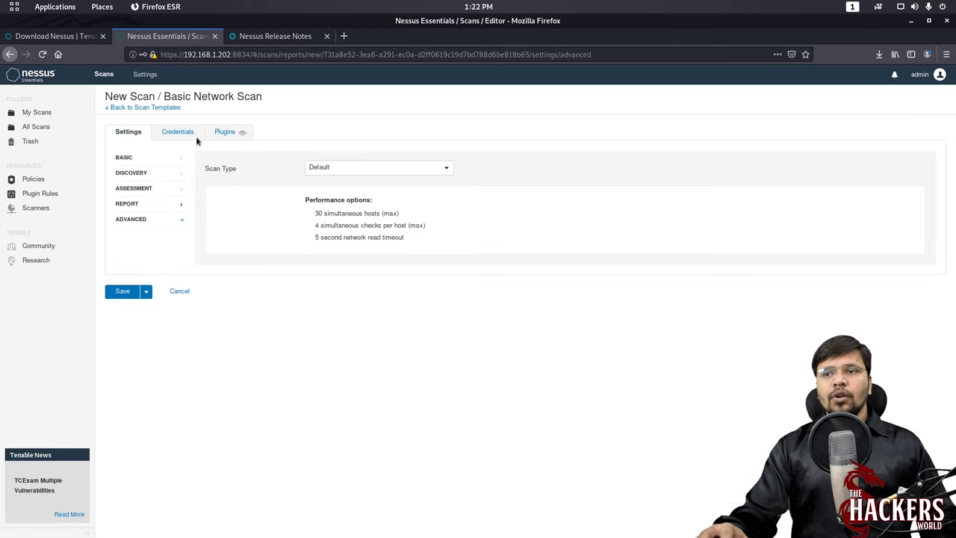
pyautogui.click(122, 292)
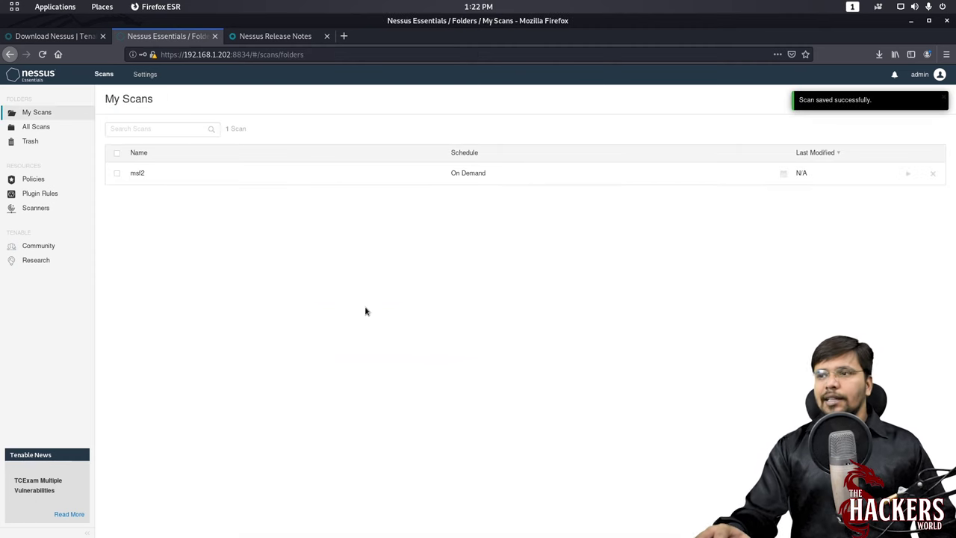
# - Launch the msf2 scan from My Scans and open its results row
pyautogui.click(908, 175)
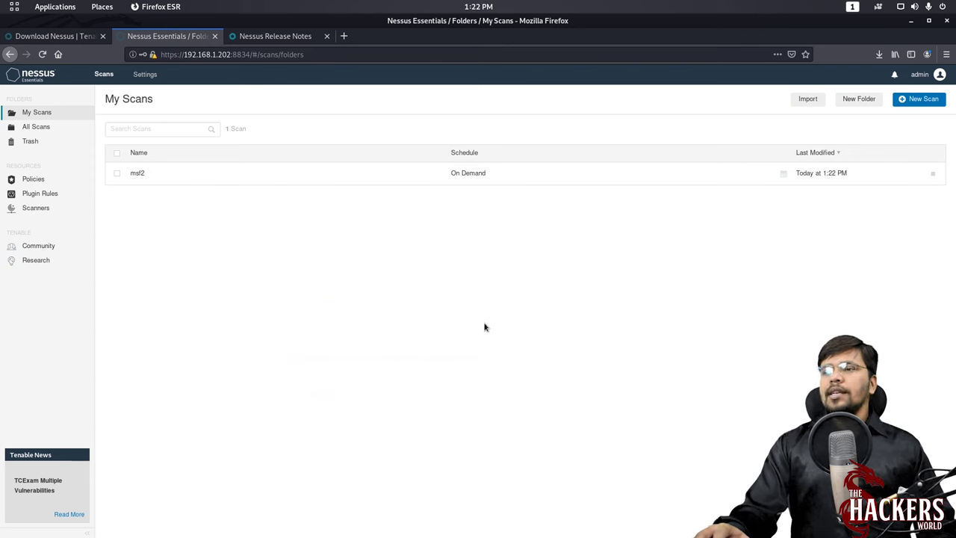
pyautogui.click(216, 175)
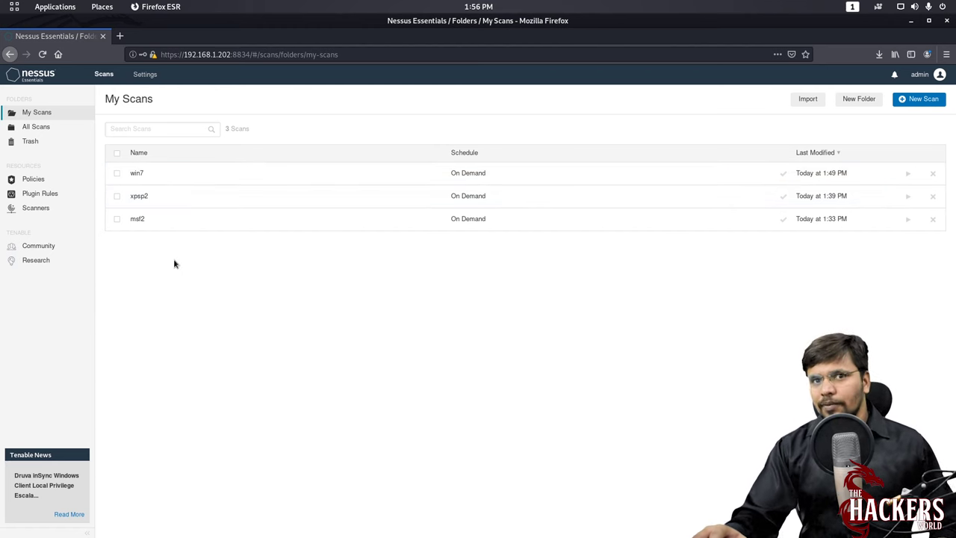
# - Open msf2 results and check host 192.168.1.203's counts: 8 critical, 6 high, 28 medium, 6 low, 138 info
pyautogui.click(149, 220)
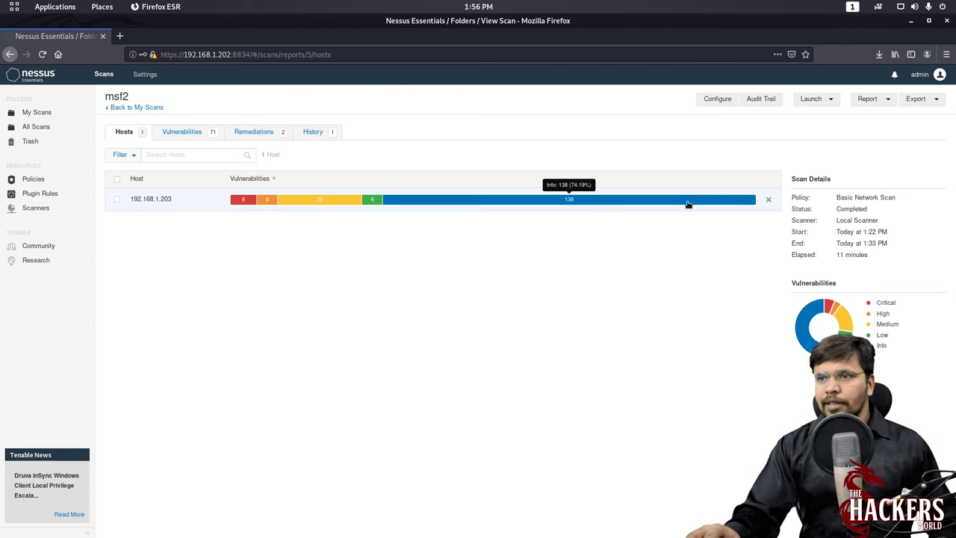
pyautogui.moveTo(241, 203)
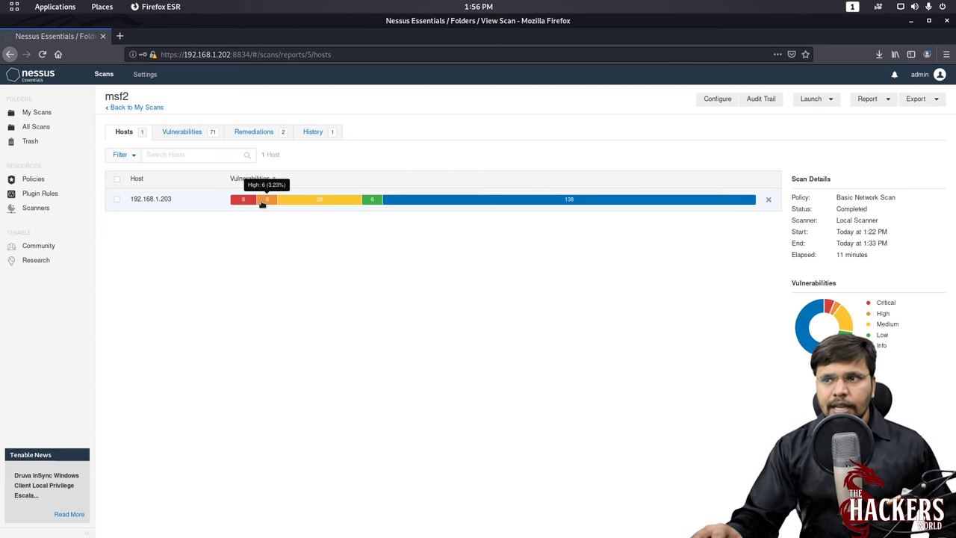
pyautogui.moveTo(297, 206)
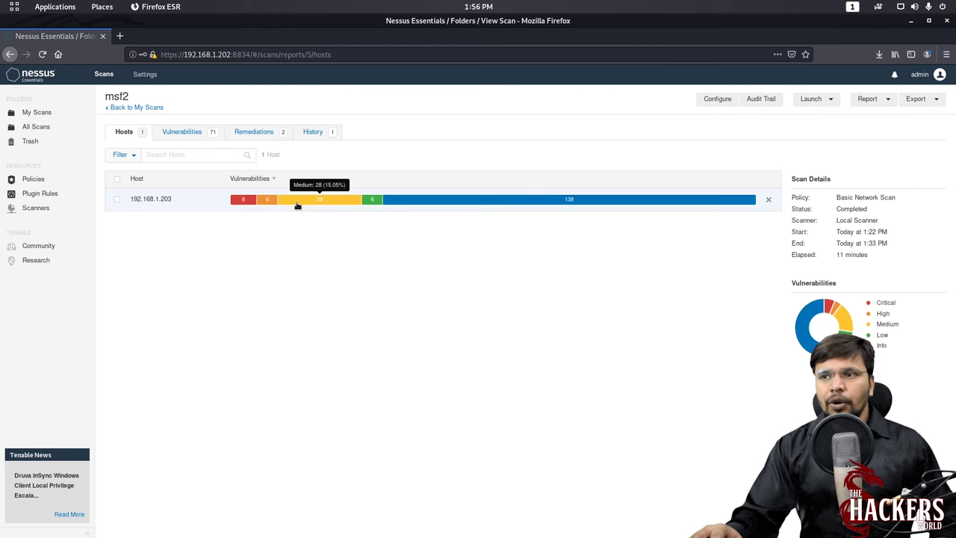
pyautogui.moveTo(365, 205)
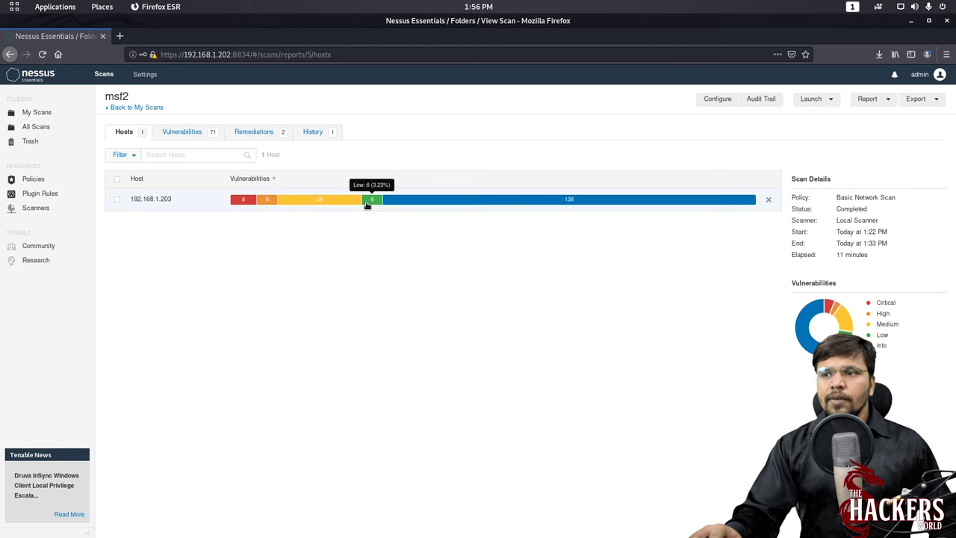
pyautogui.moveTo(414, 205)
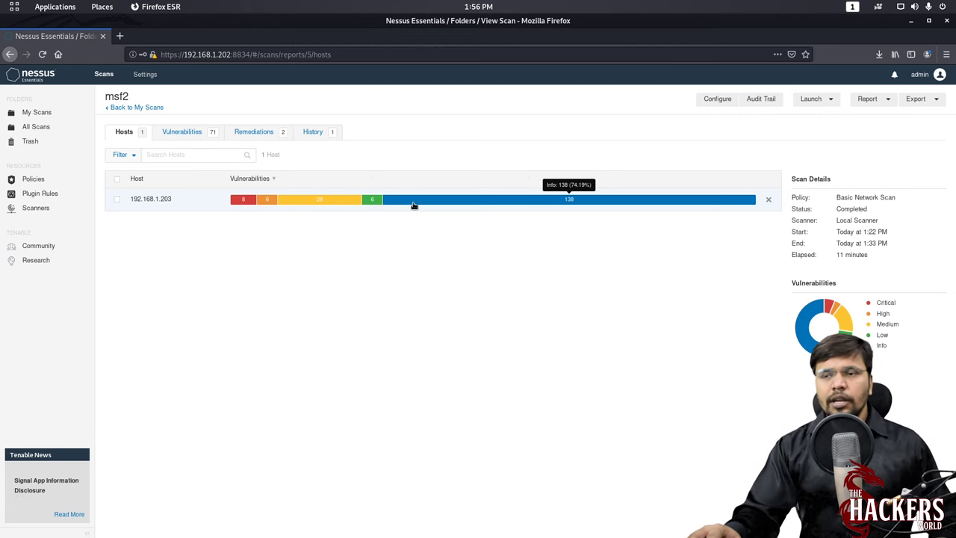
# - Show msf2 vulnerabilities with Disable Groups (115 findings) and open the top critical one
pyautogui.click(192, 134)
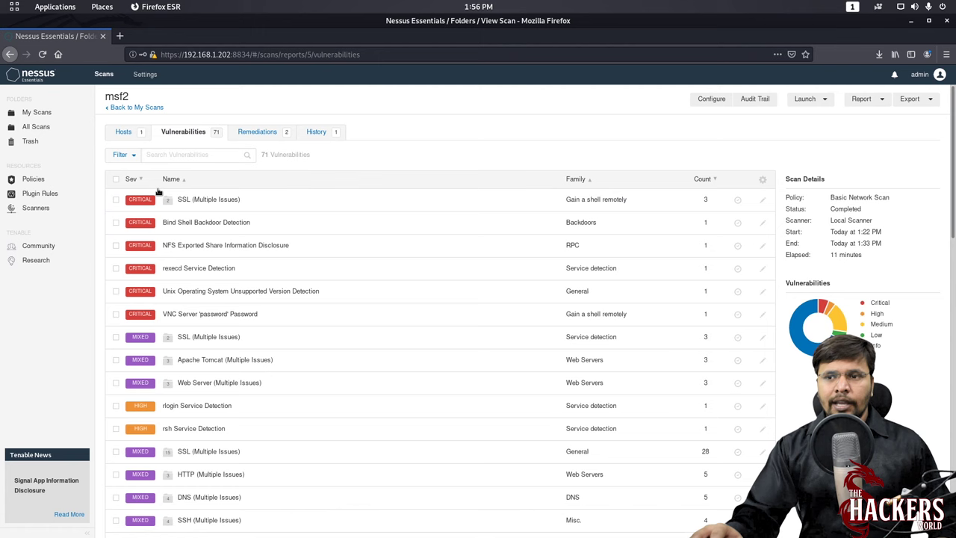
pyautogui.scroll(-4, 437, 317)
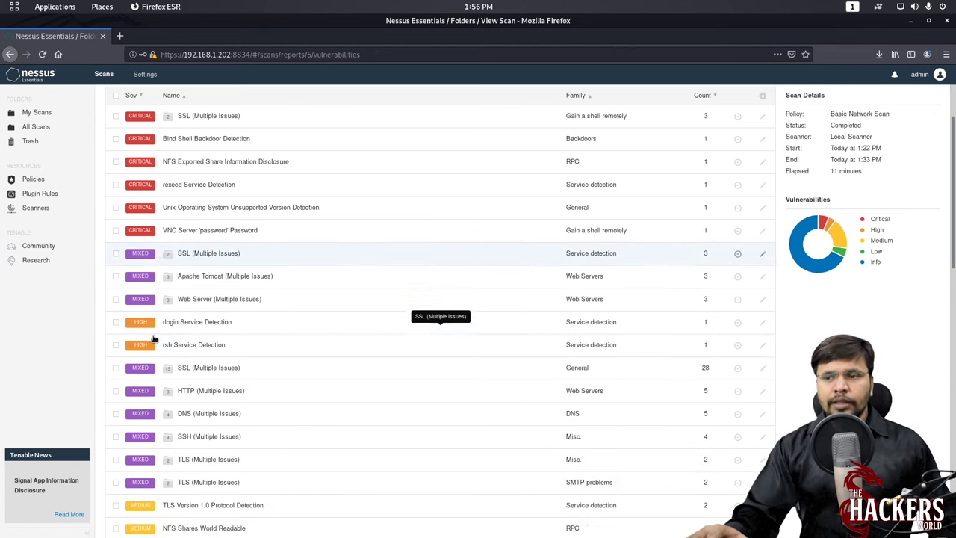
pyautogui.scroll(5, 232, 218)
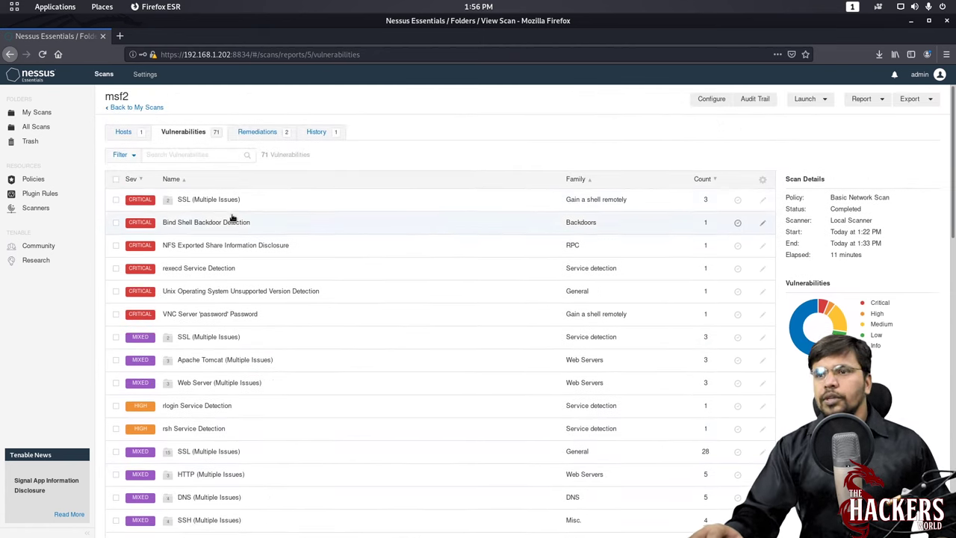
pyautogui.click(763, 180)
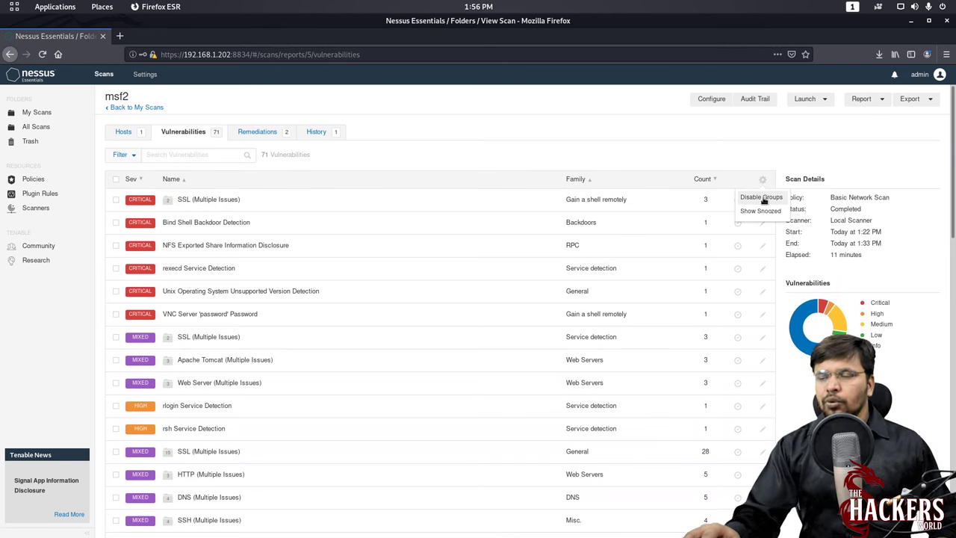
pyautogui.click(761, 198)
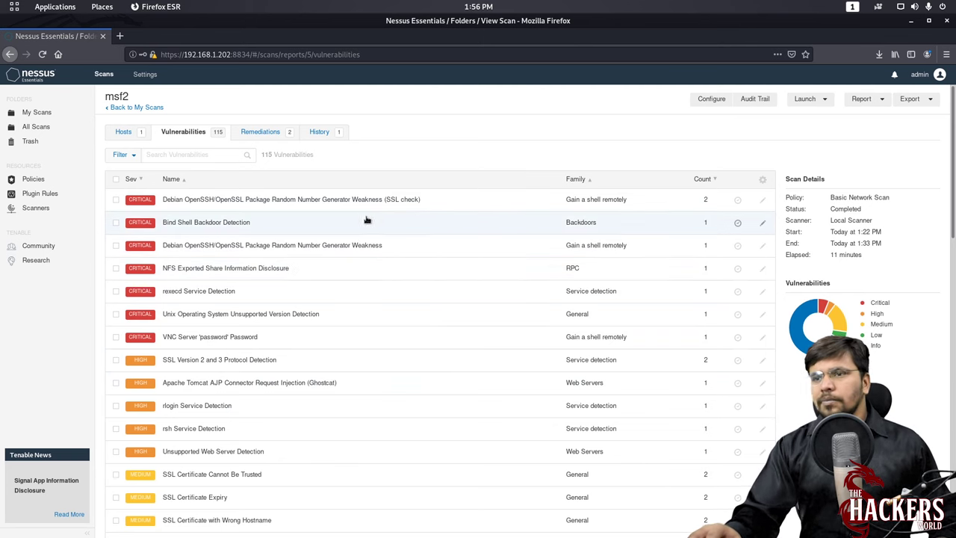
pyautogui.click(191, 202)
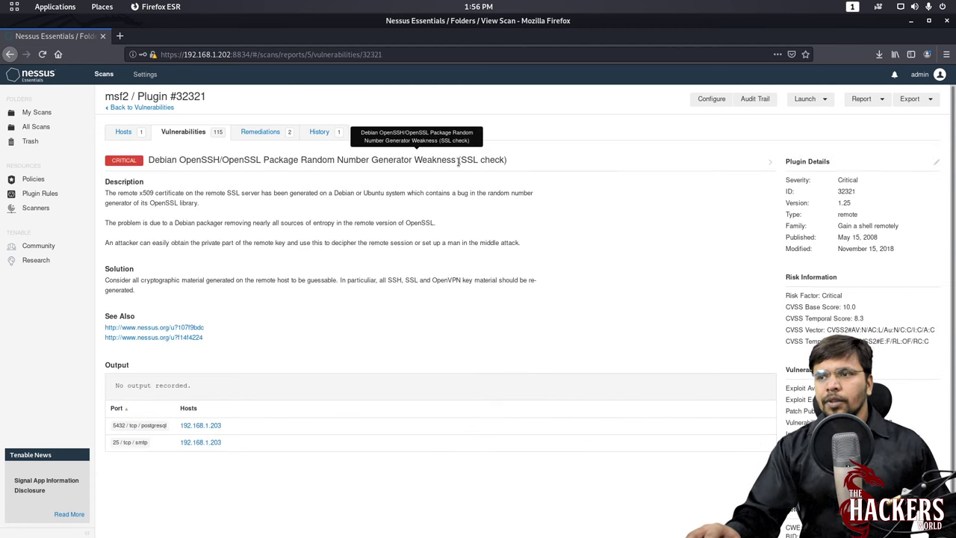
pyautogui.moveTo(460, 162); pyautogui.dragTo(507, 161)
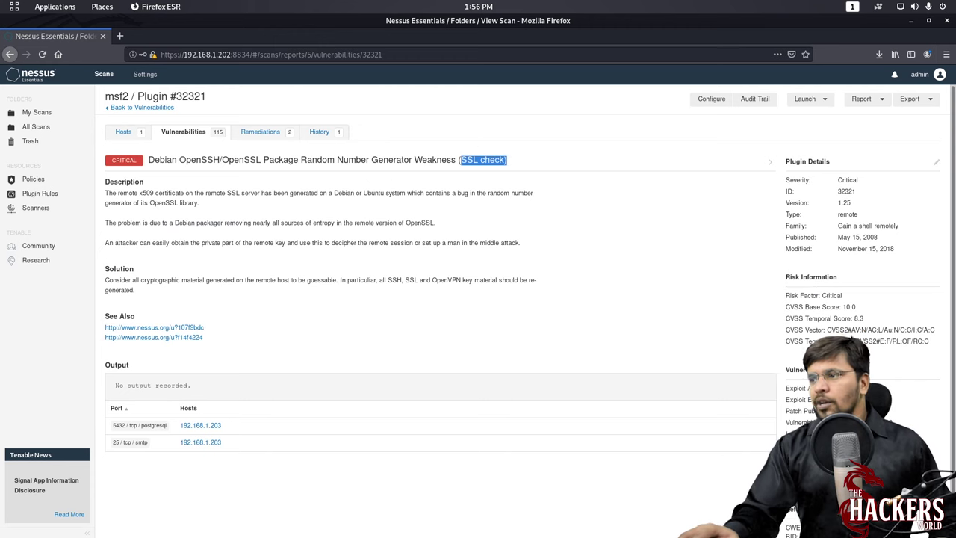
pyautogui.click(848, 306)
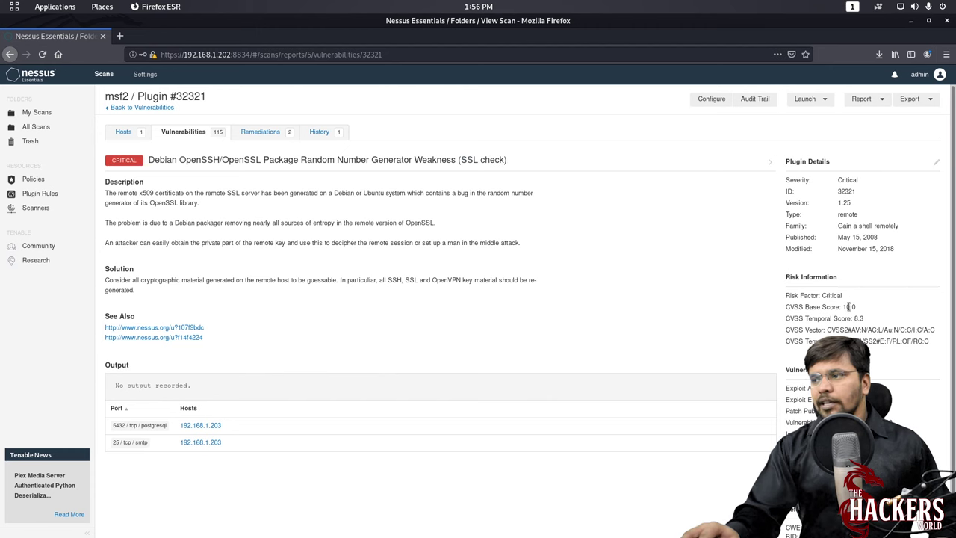
pyautogui.scroll(-1, 827, 329)
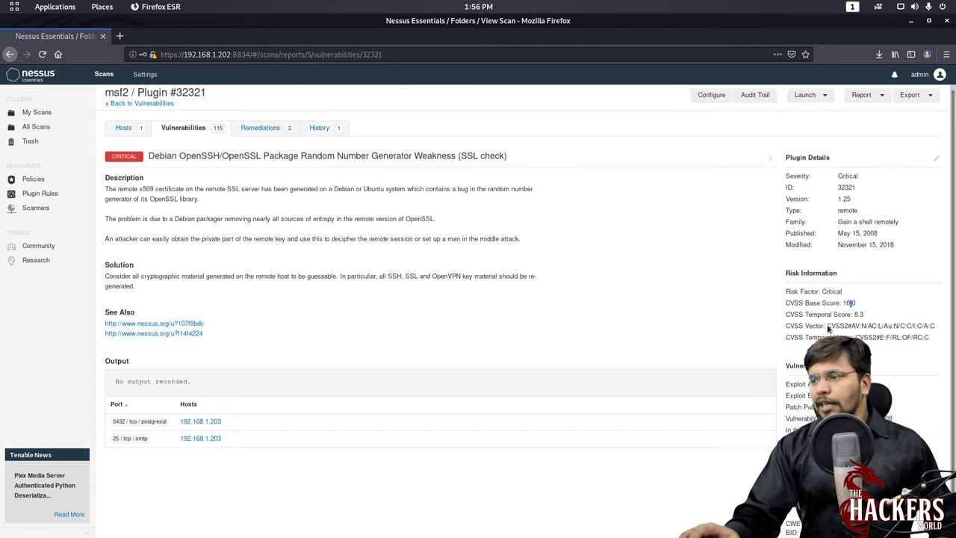
pyautogui.scroll(-1, 828, 329)
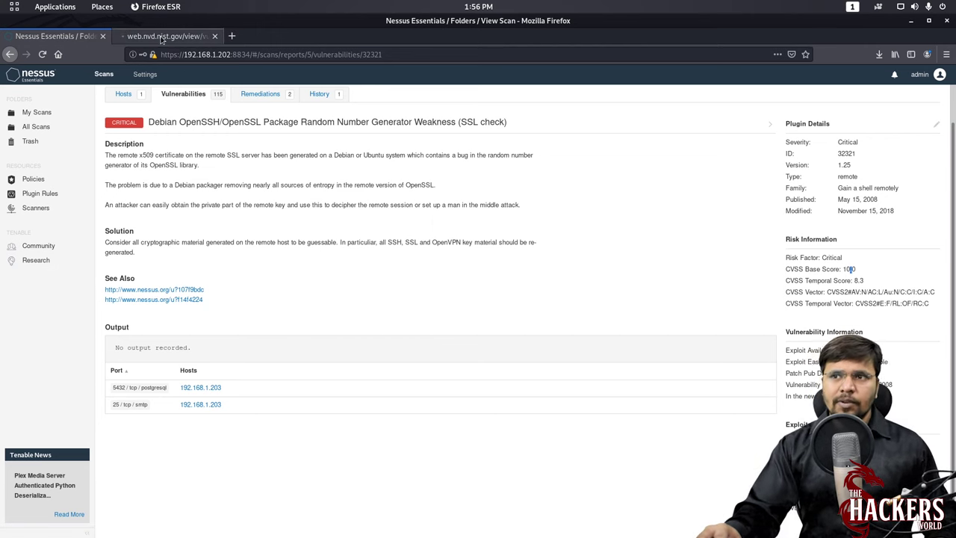
# - Read the CVE-2008-0166 NVD page in a new tab, then return to the Nessus plugin tab
pyautogui.click(168, 36)
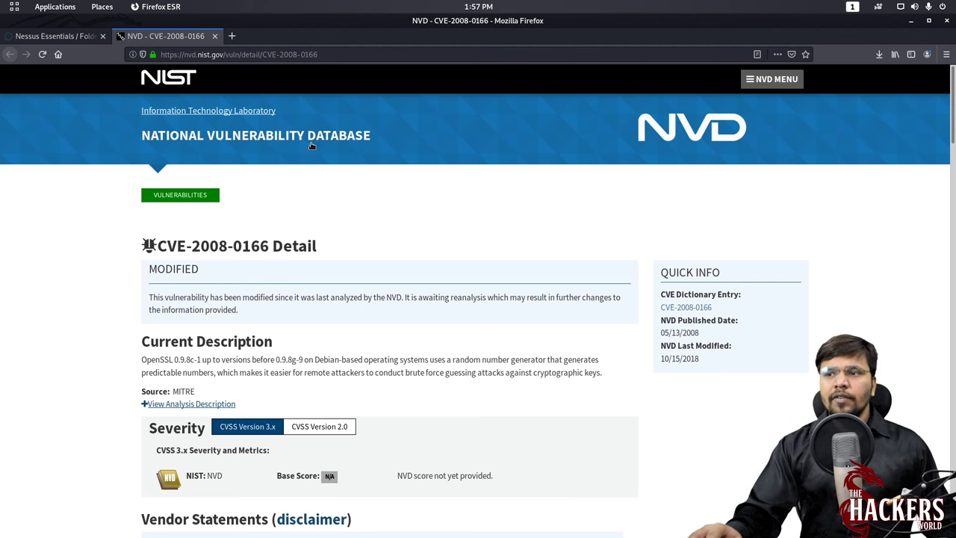
pyautogui.scroll(-3, 319, 266)
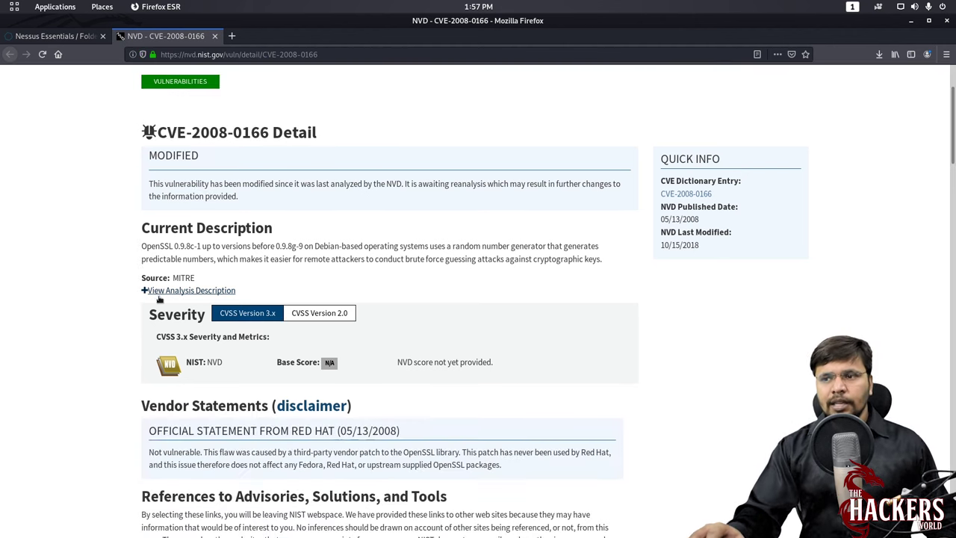
pyautogui.scroll(-5, 403, 246)
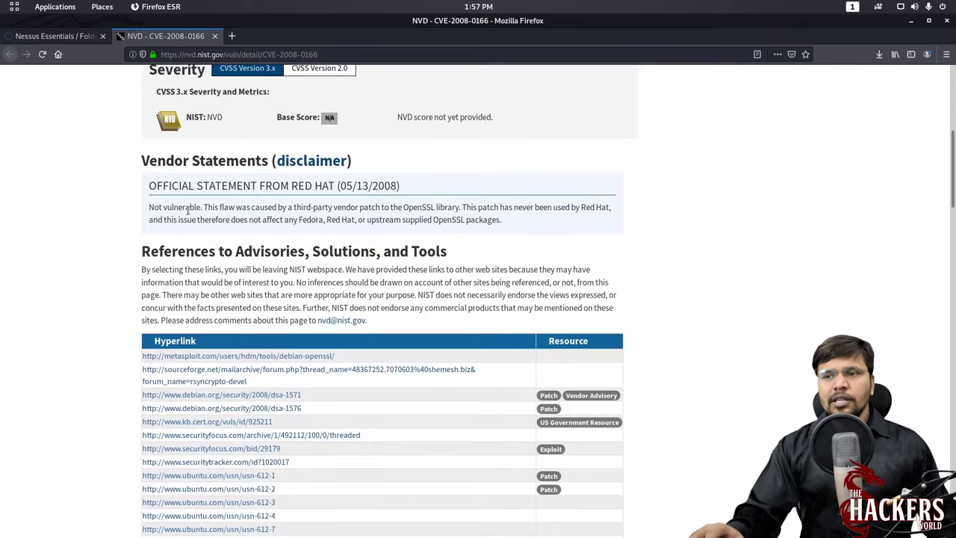
pyautogui.scroll(-7, 224, 202)
pyautogui.scroll(-15, 272, 192)
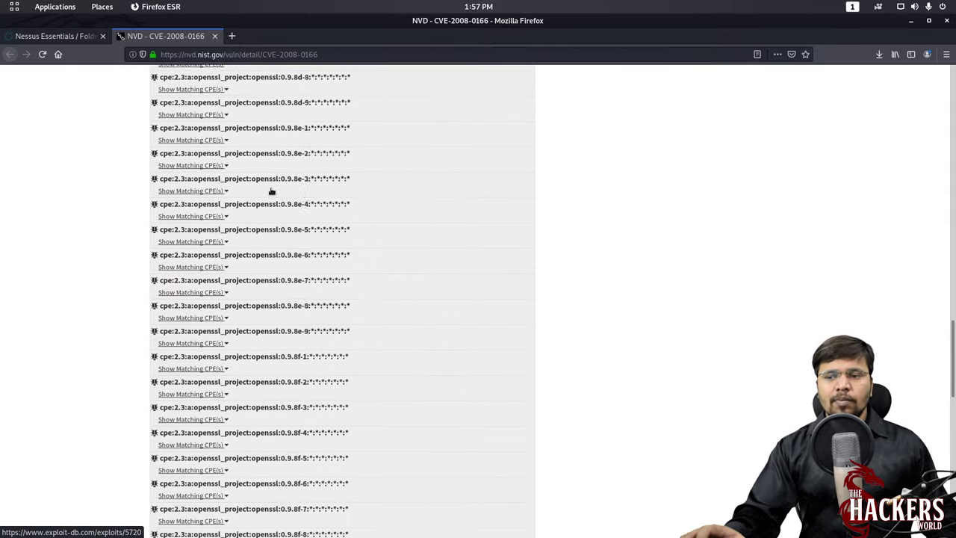
pyautogui.click(54, 36)
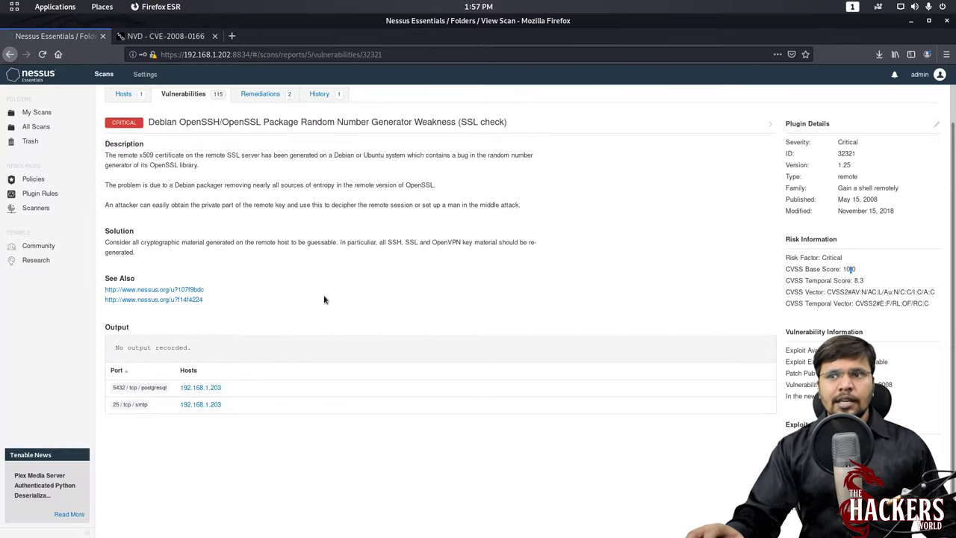
# - Open the Bind Shell Backdoor Detection (Plugin #51988) details and highlight its uid=0(root) output
pyautogui.scroll(1, 333, 327)
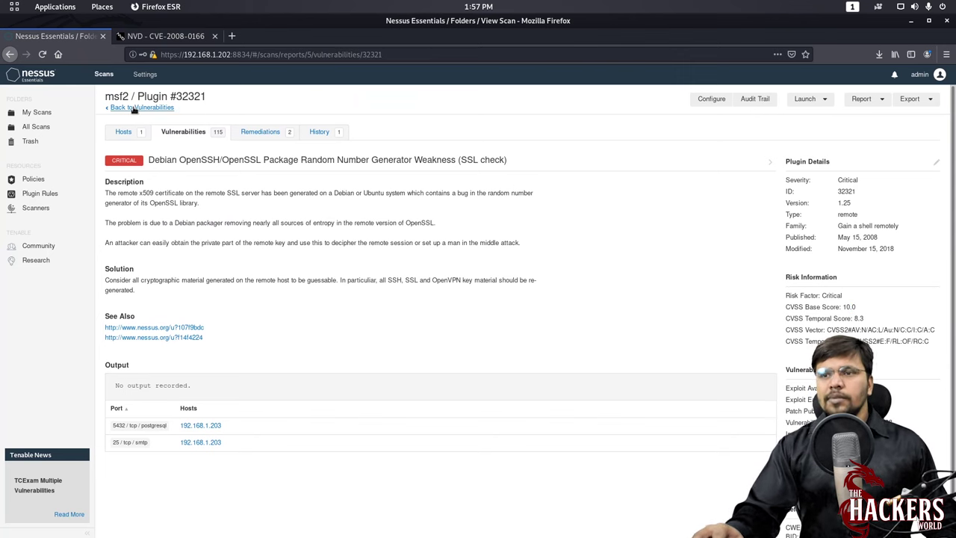
pyautogui.click(134, 107)
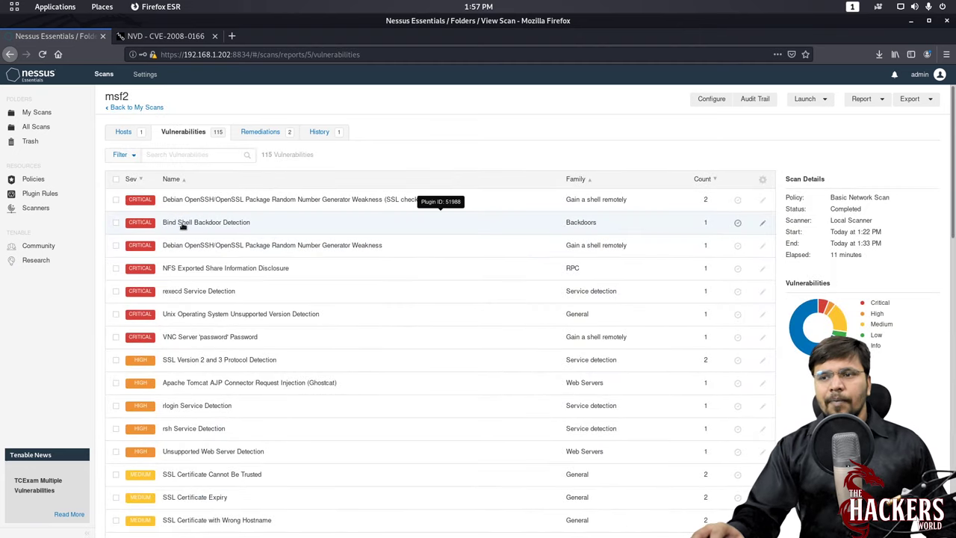
pyautogui.click(212, 224)
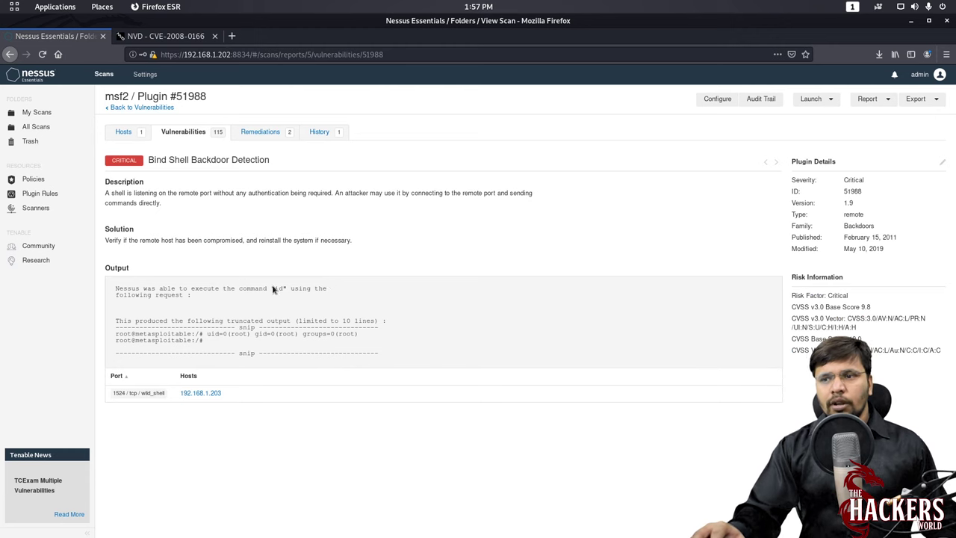
pyautogui.moveTo(211, 337); pyautogui.dragTo(385, 337)
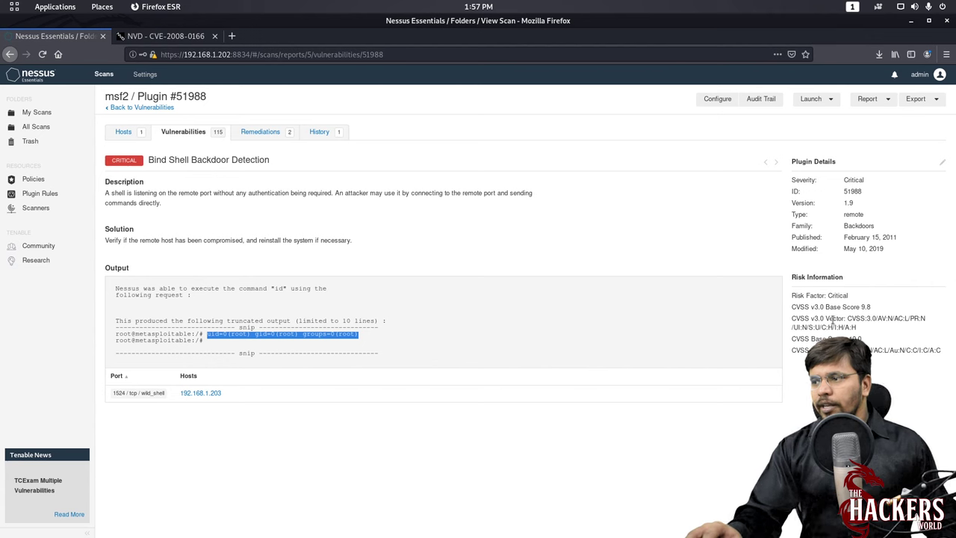
pyautogui.moveTo(848, 338); pyautogui.dragTo(868, 342)
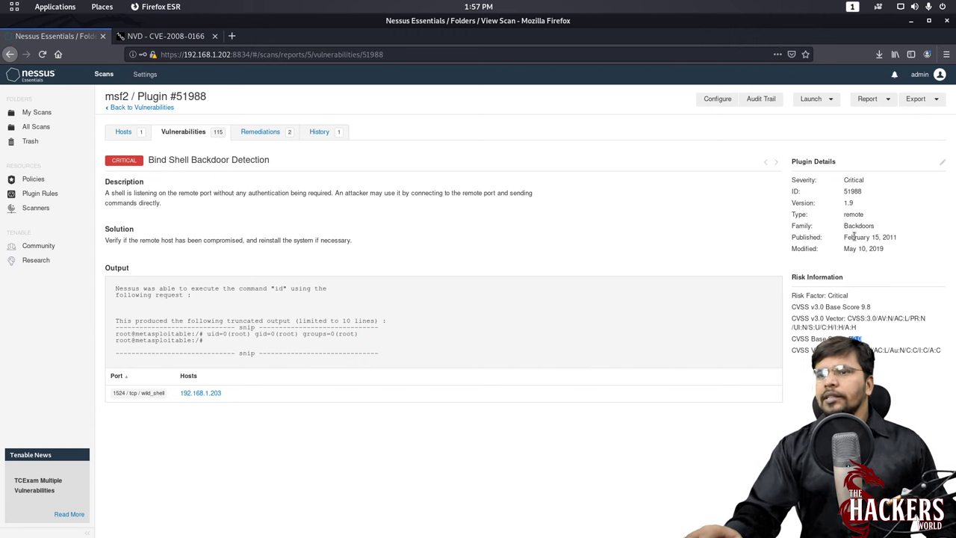
# - Browse the msf2 vulnerabilities, Remediations and History tabs, then return to My Scans
pyautogui.click(133, 108)
pyautogui.scroll(-2, 190, 220)
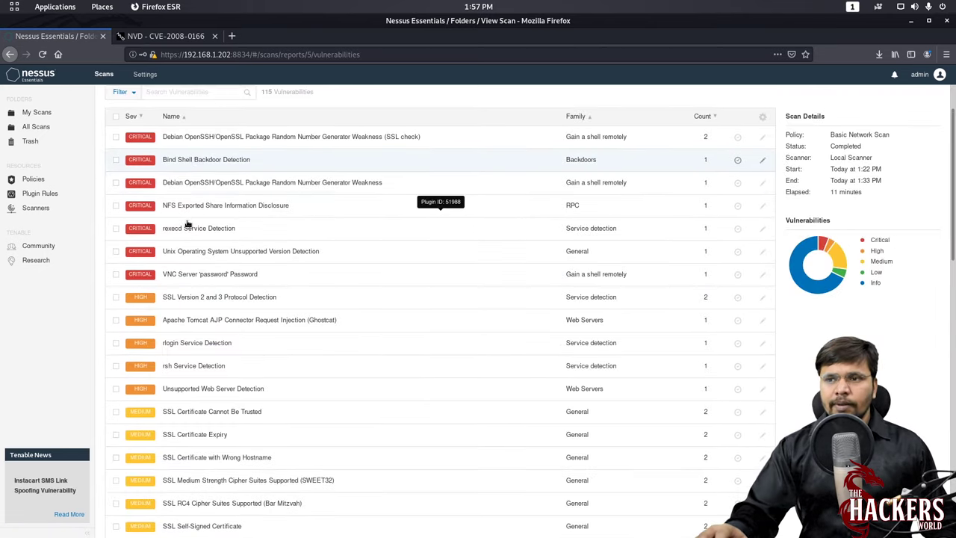
pyautogui.scroll(-15, 206, 246)
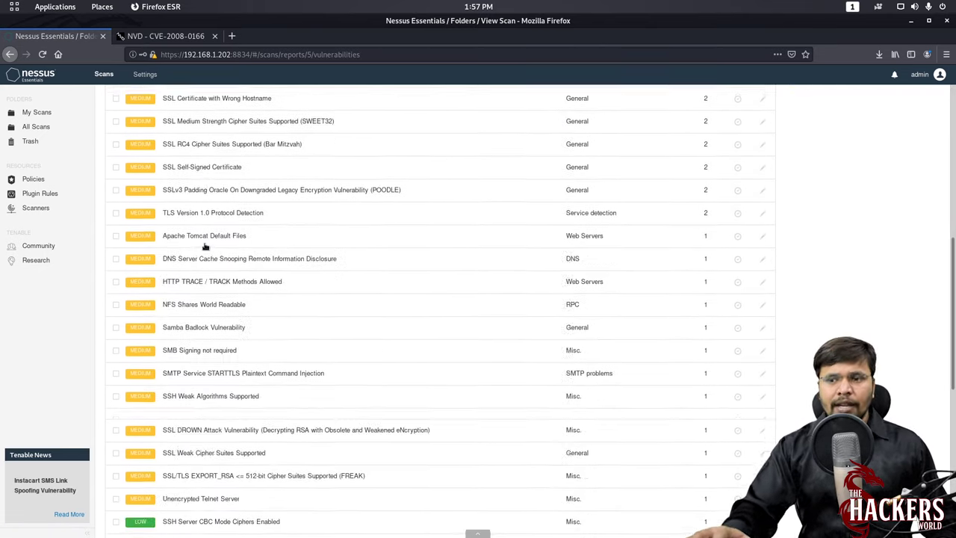
pyautogui.scroll(17, 206, 246)
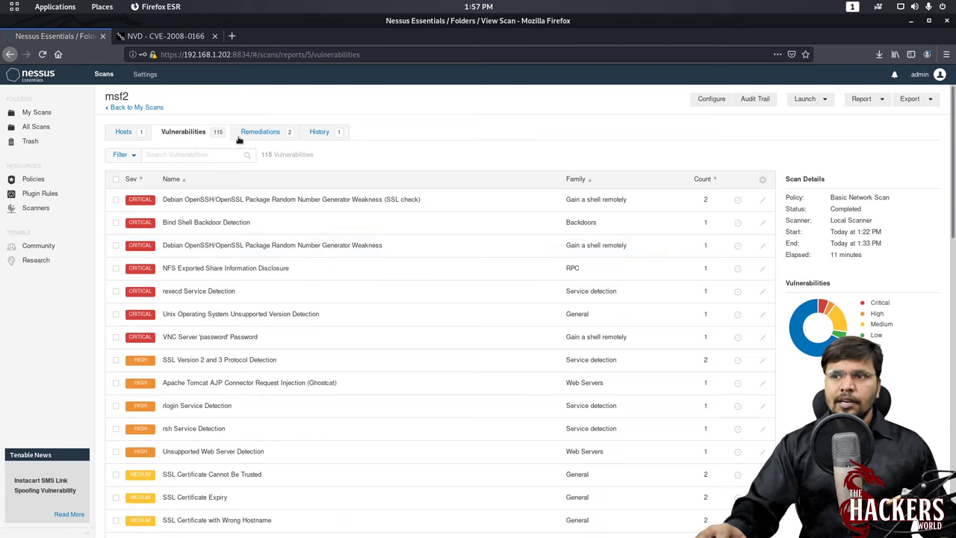
pyautogui.click(252, 133)
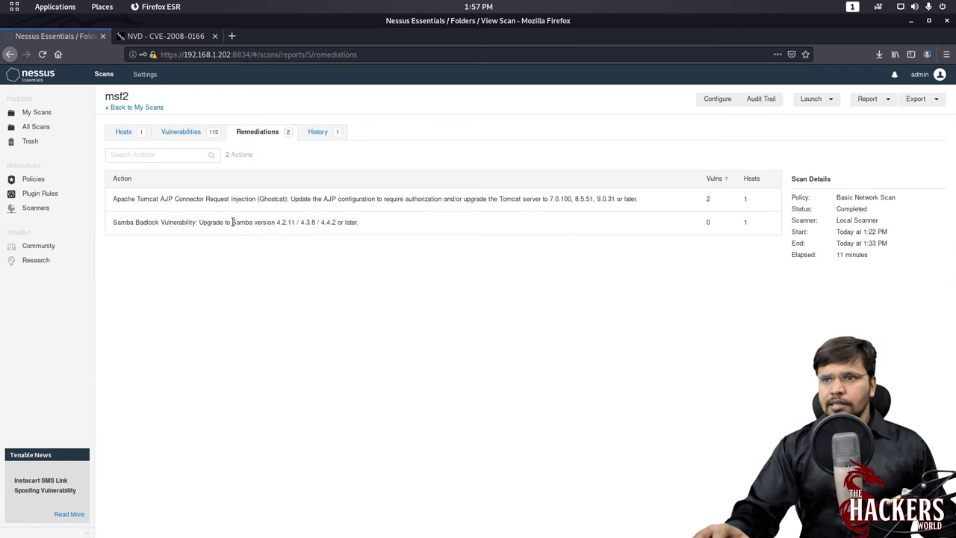
pyautogui.click(316, 132)
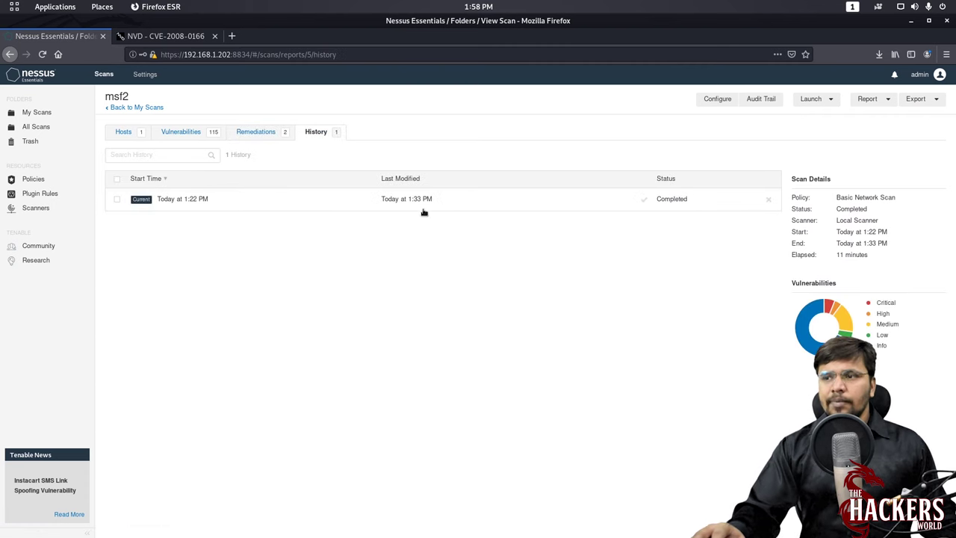
pyautogui.click(141, 108)
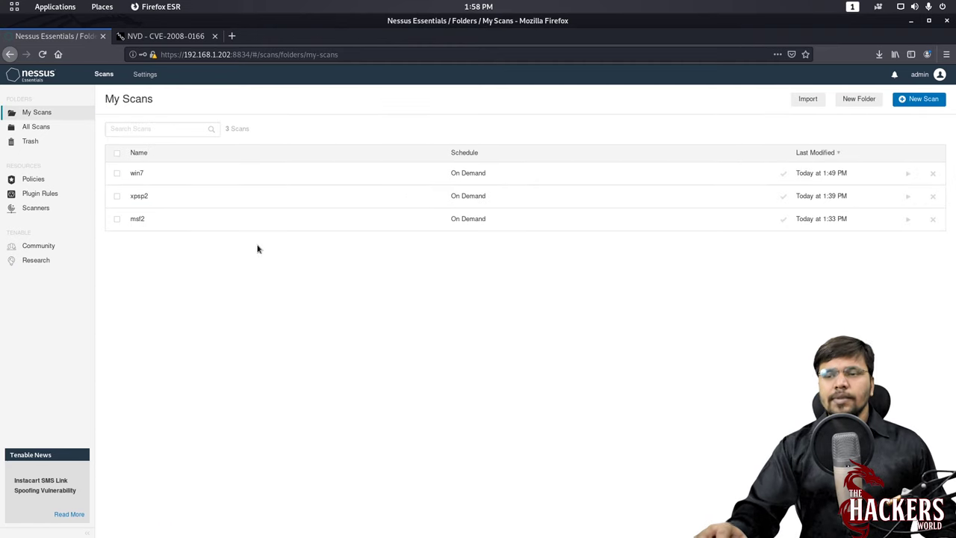
# - Open the xpsp2 results, browse its 38 vulnerabilities and the MS08-067 details
pyautogui.click(139, 197)
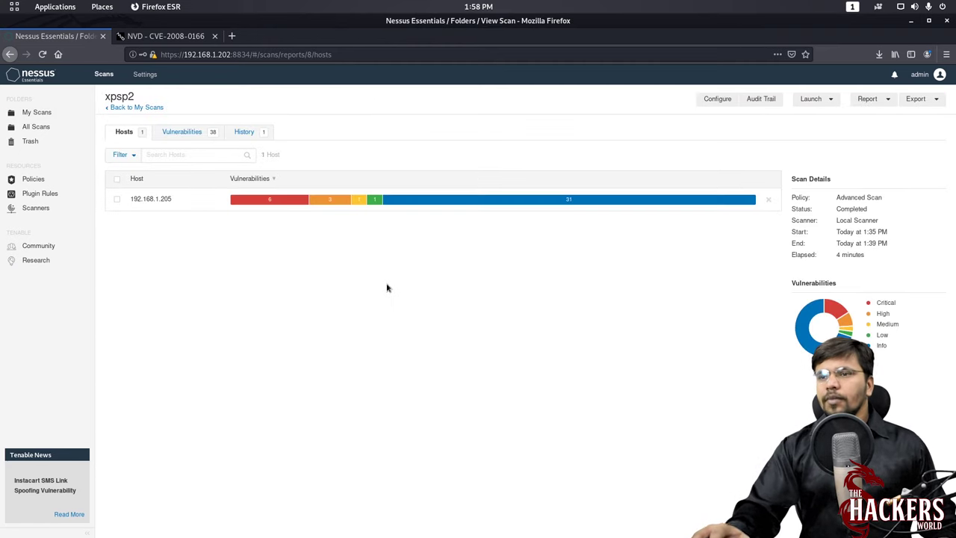
pyautogui.click(203, 133)
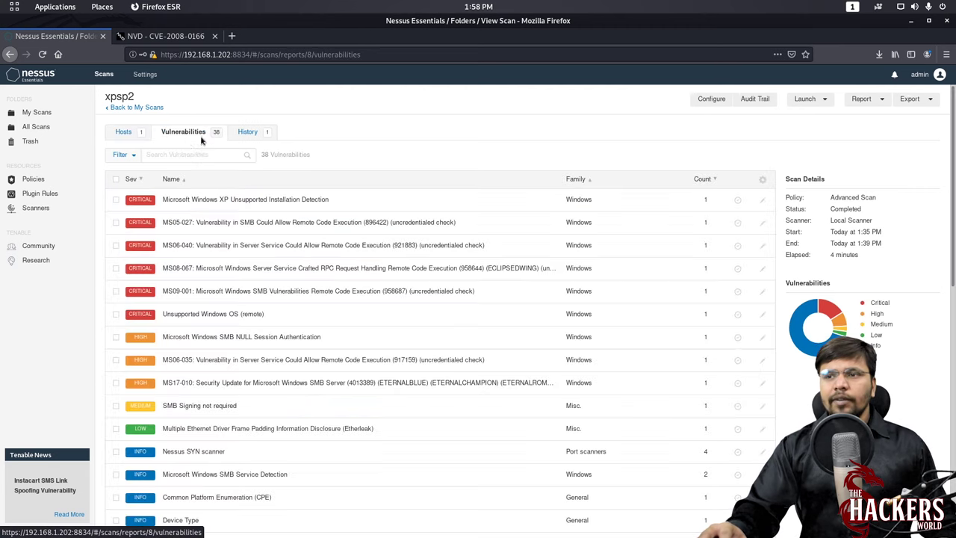
pyautogui.click(763, 180)
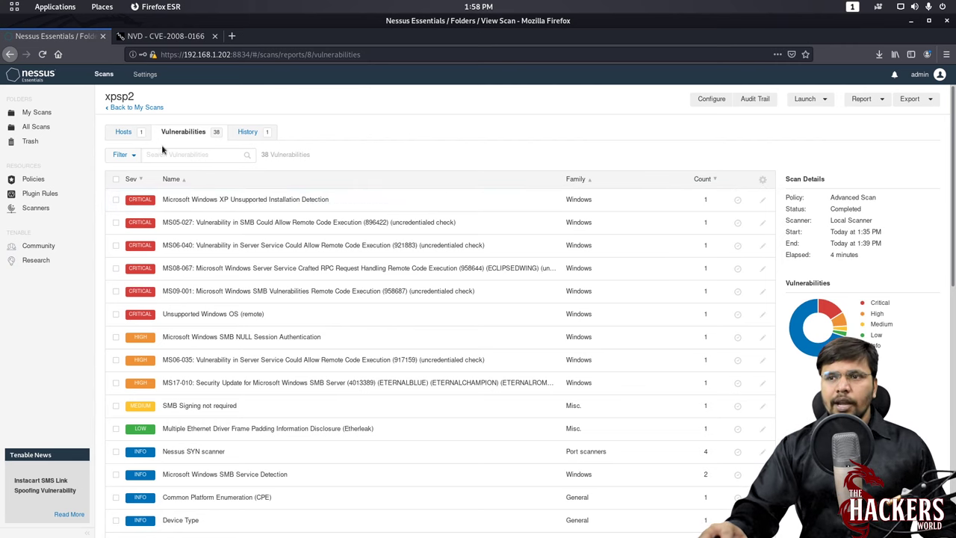
pyautogui.click(125, 131)
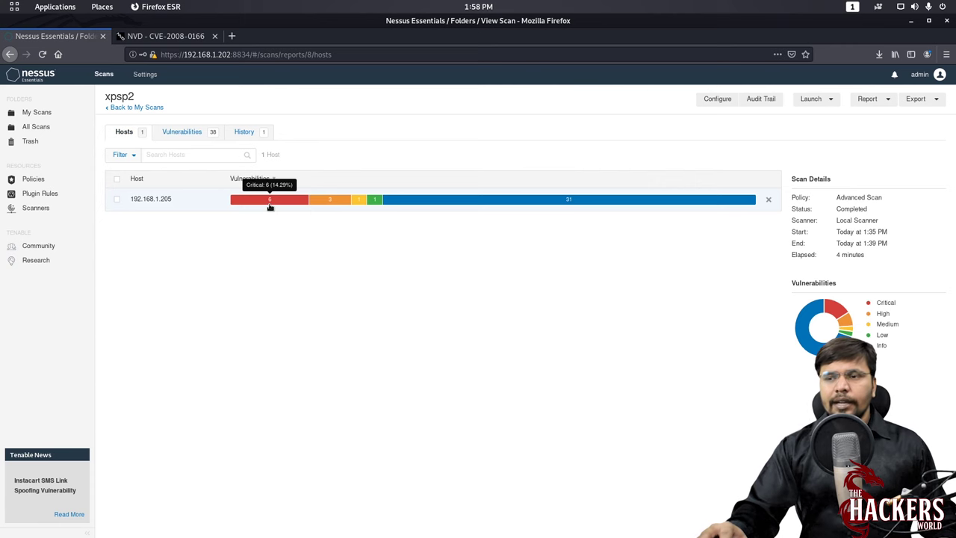
pyautogui.click(196, 132)
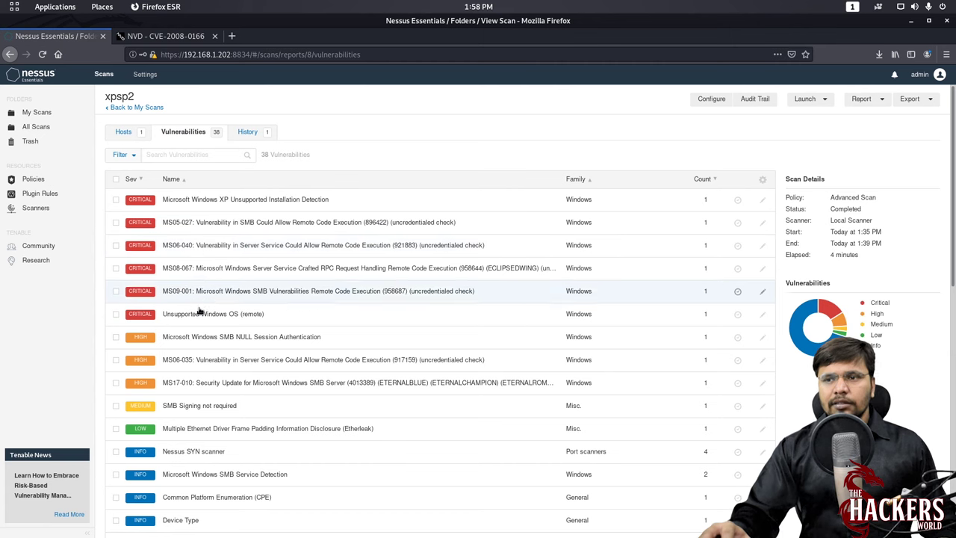
pyautogui.click(229, 270)
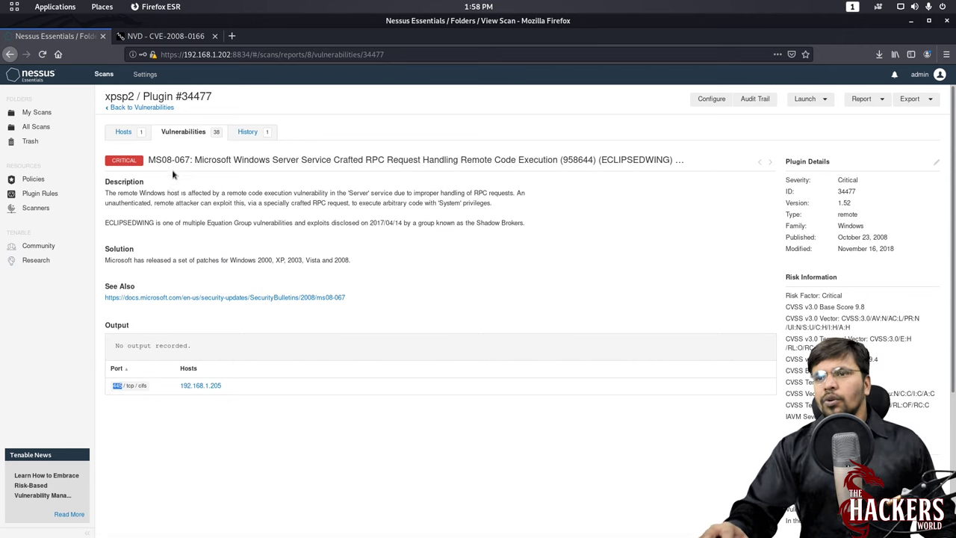
pyautogui.click(123, 108)
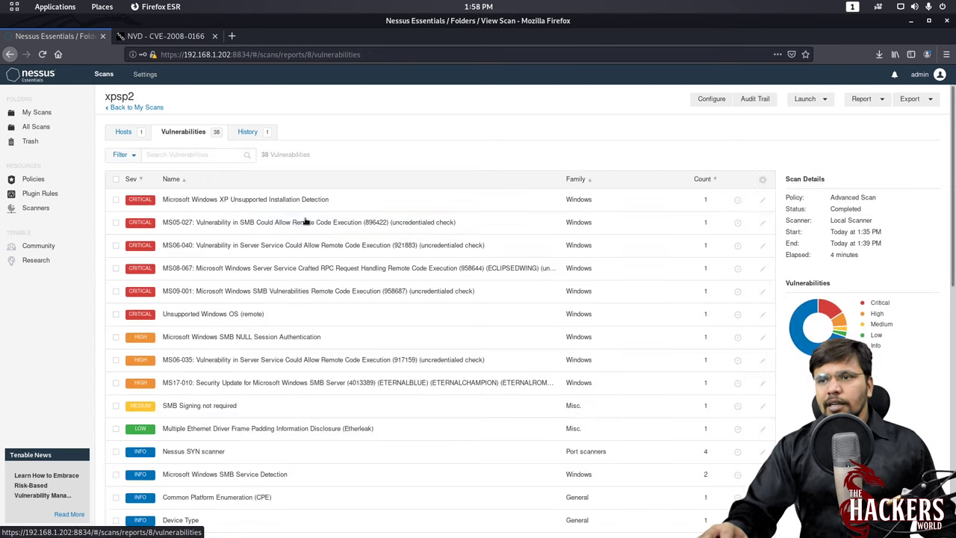
# - Review the Windows XP Unsupported Installation Detection details, then return to My Scans
pyautogui.click(238, 200)
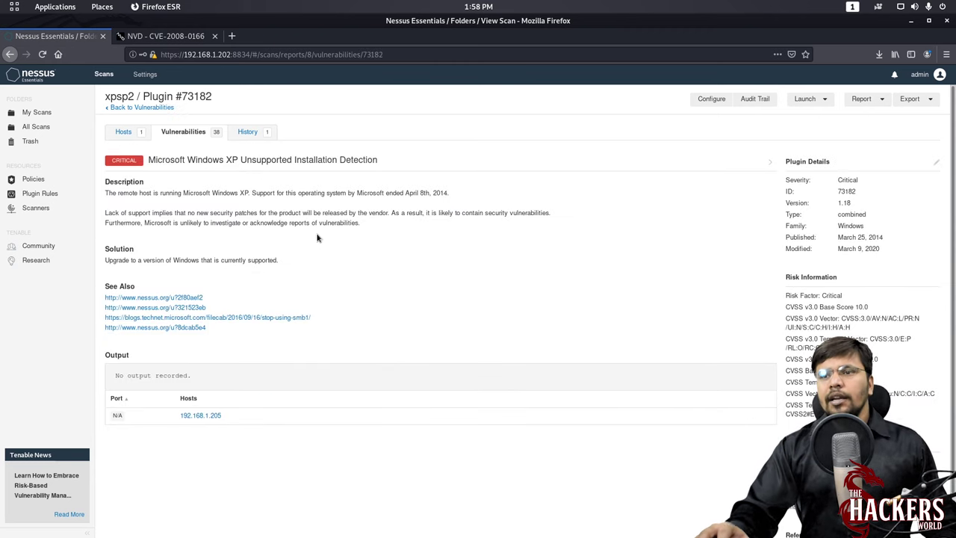
pyautogui.moveTo(186, 156); pyautogui.dragTo(388, 166)
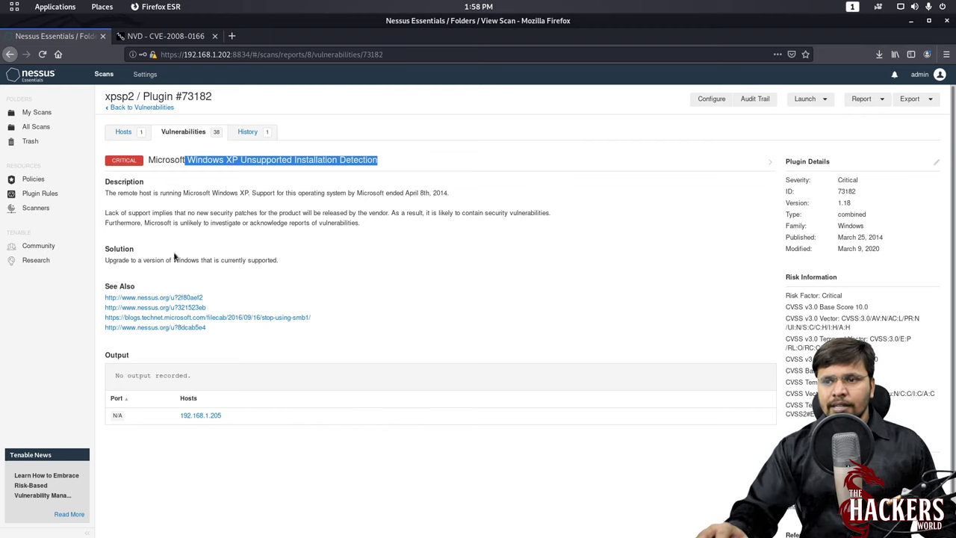
pyautogui.scroll(-1, 615, 298)
pyautogui.scroll(2, 324, 301)
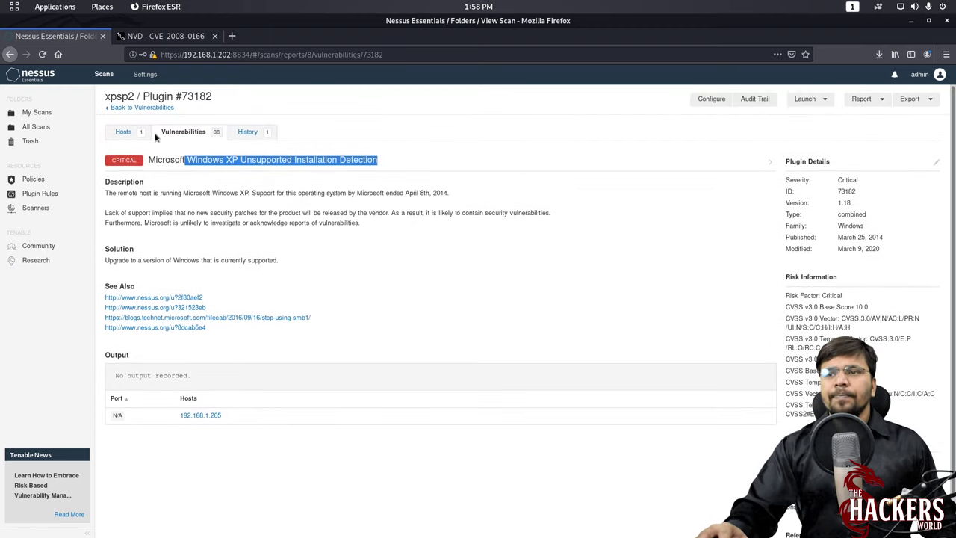
pyautogui.click(146, 111)
pyautogui.scroll(-3, 246, 252)
pyautogui.scroll(3, 235, 344)
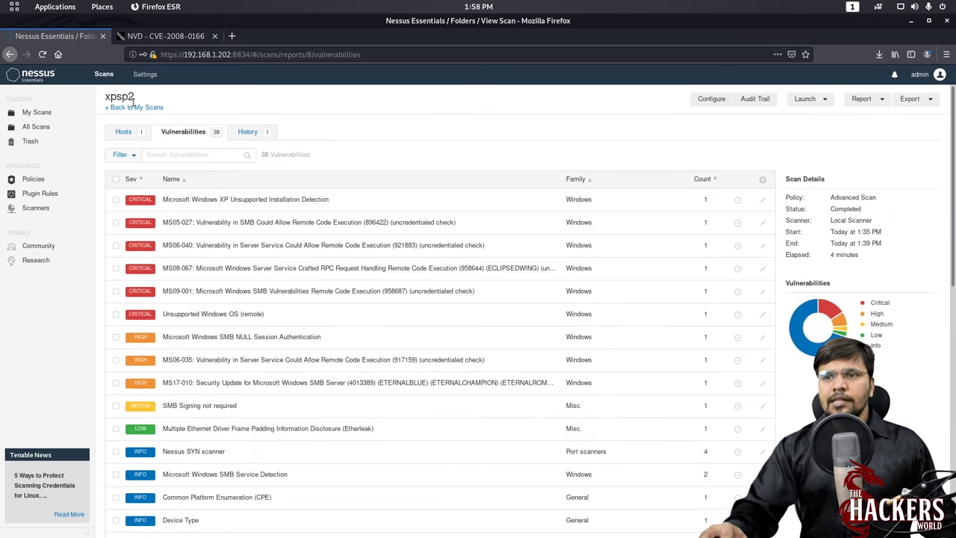
pyautogui.click(134, 107)
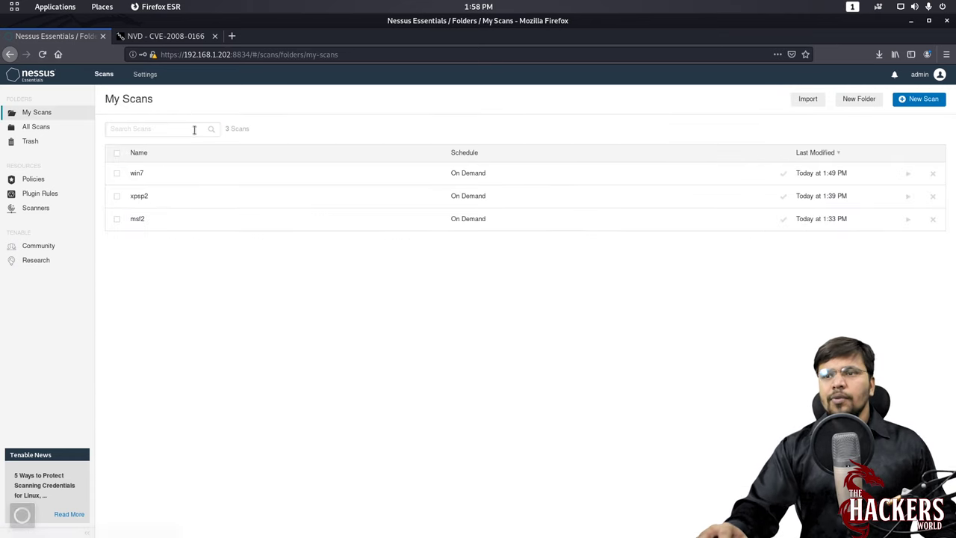
pyautogui.click(144, 177)
pyautogui.click(167, 200)
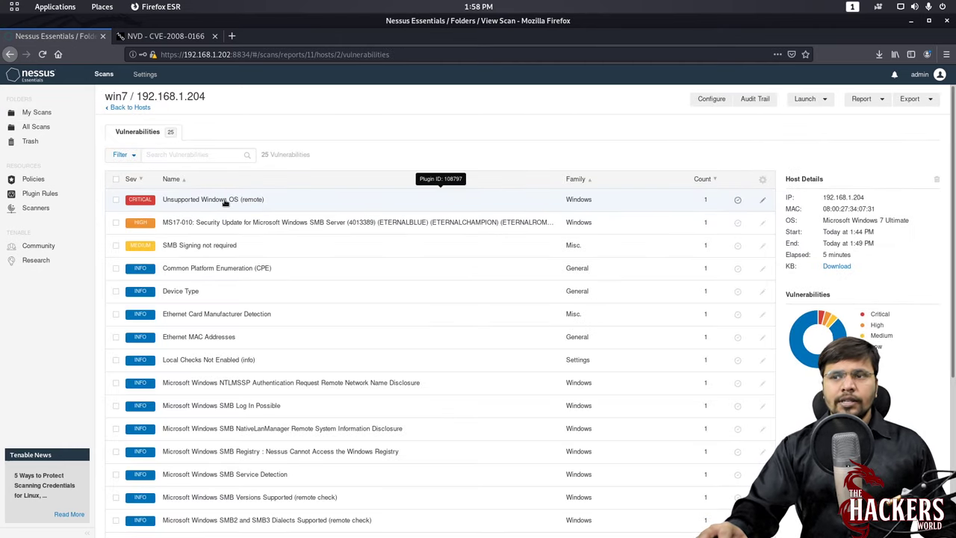
pyautogui.click(224, 200)
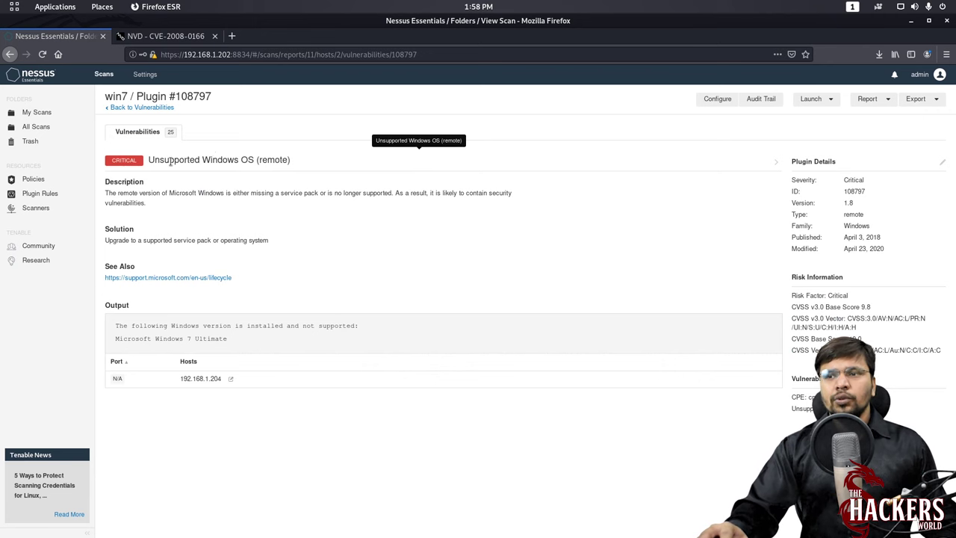
pyautogui.moveTo(195, 196); pyautogui.dragTo(499, 214)
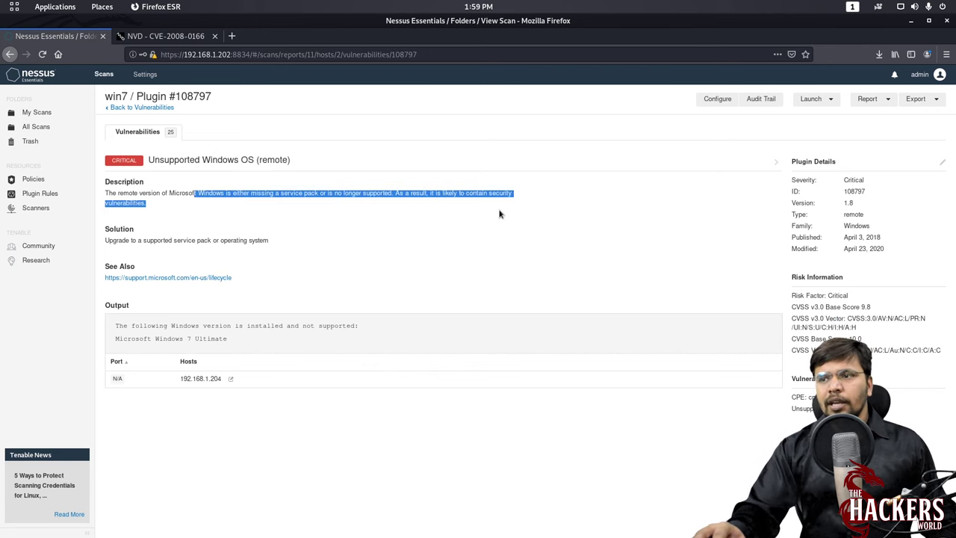
pyautogui.click(394, 233)
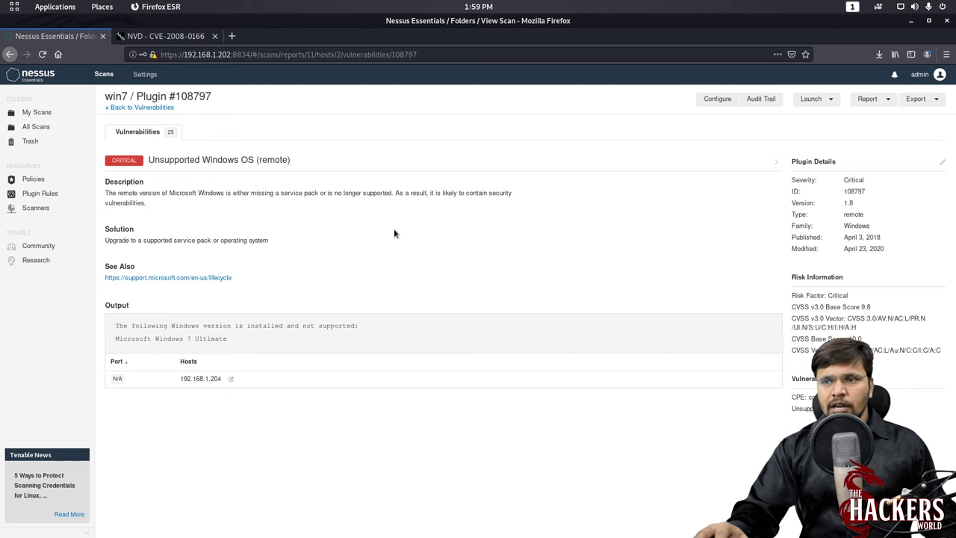
pyautogui.click(126, 109)
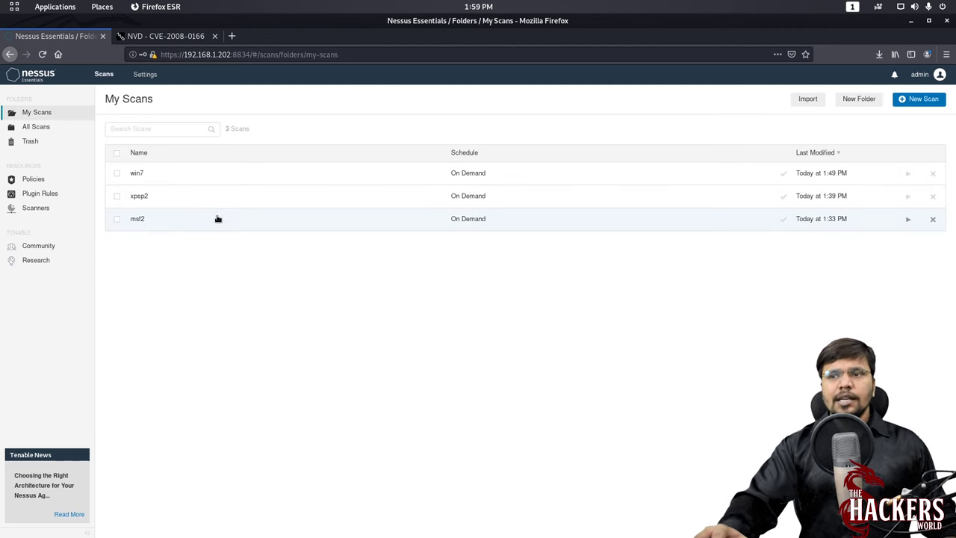
# - Generate a Custom PDF report of the msf2 scan and save the file
pyautogui.click(160, 224)
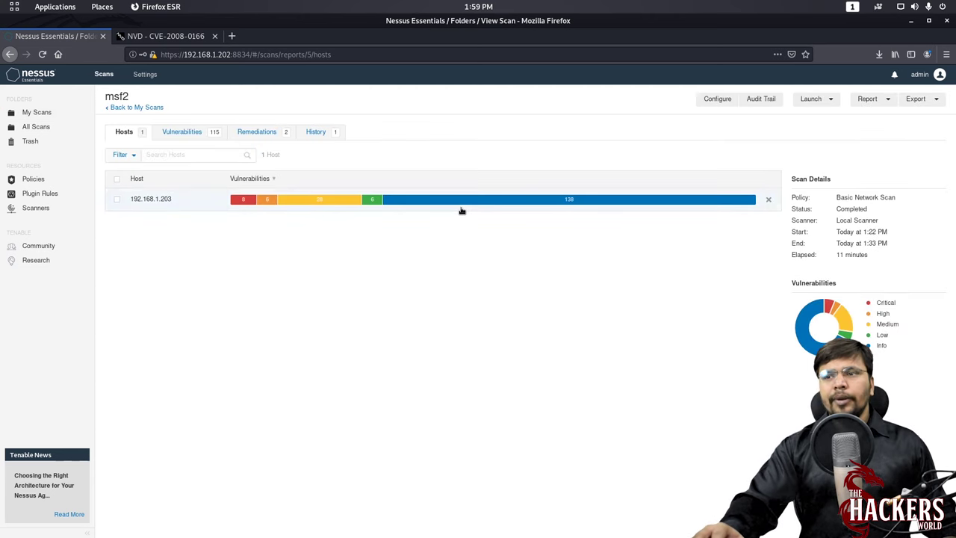
pyautogui.click(875, 100)
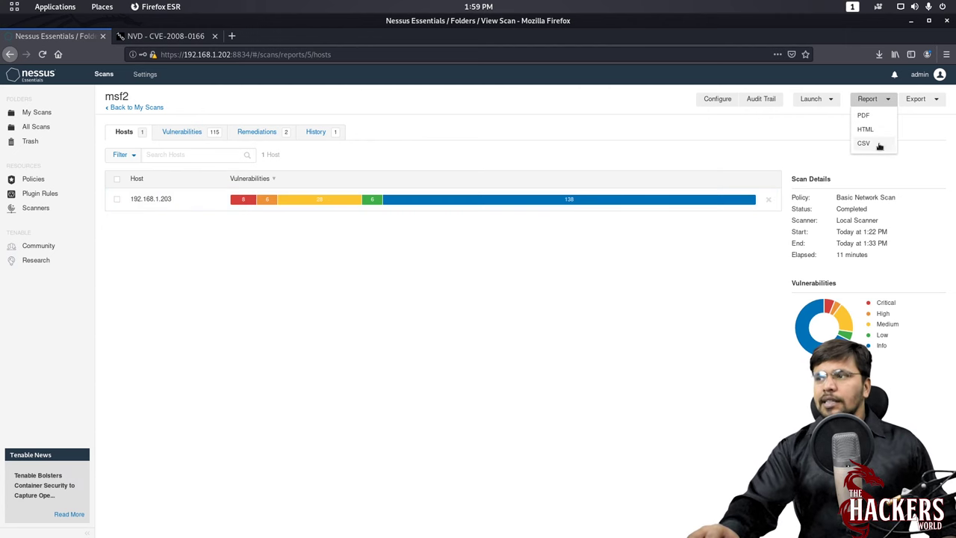
pyautogui.click(878, 116)
pyautogui.click(501, 302)
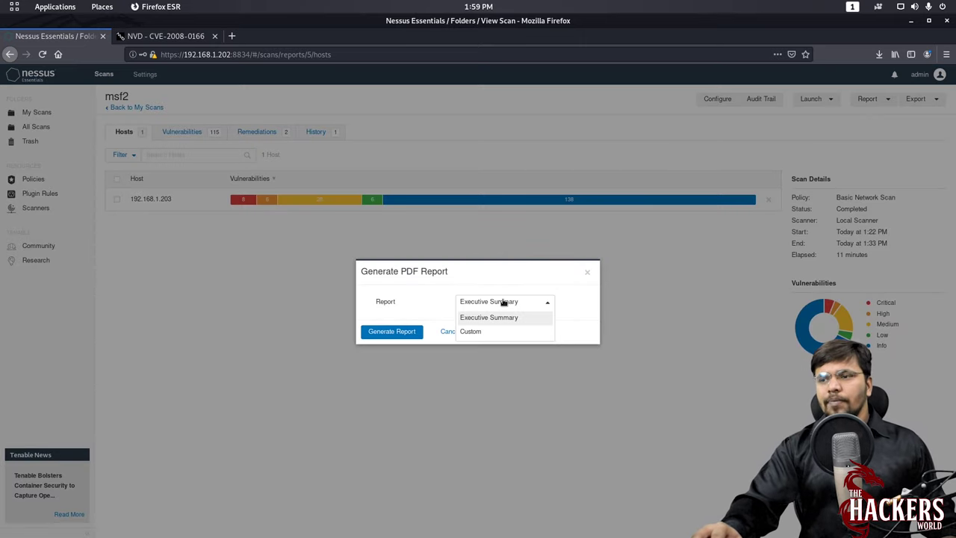
pyautogui.click(477, 332)
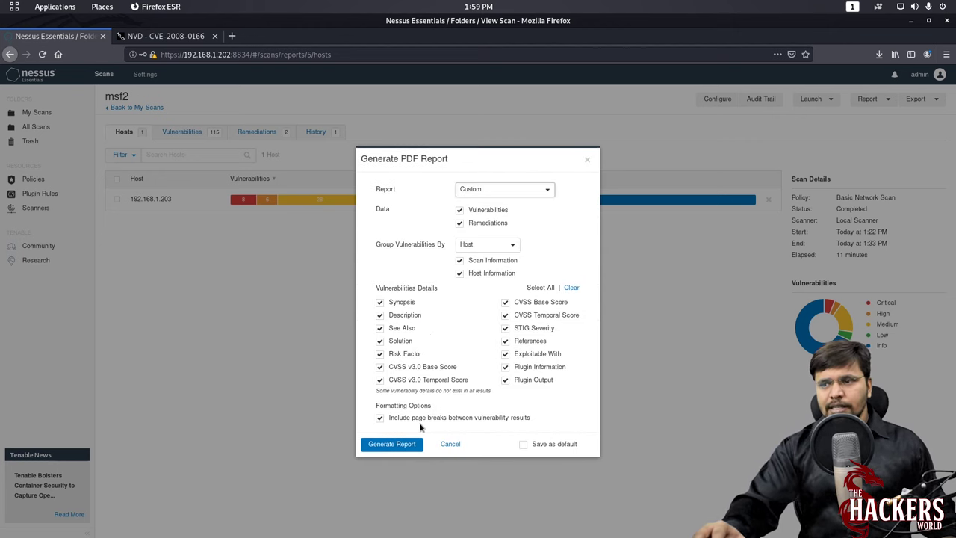
pyautogui.click(390, 444)
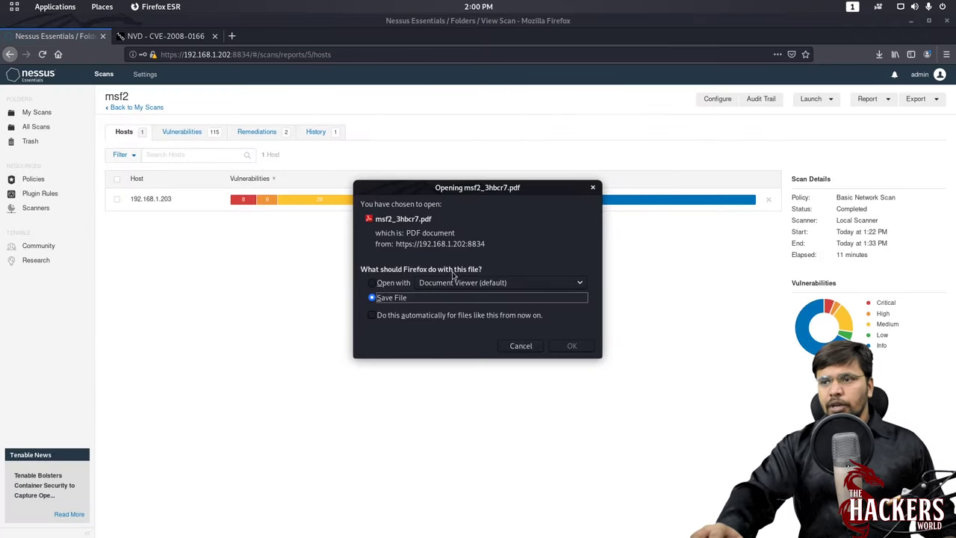
pyautogui.click(572, 346)
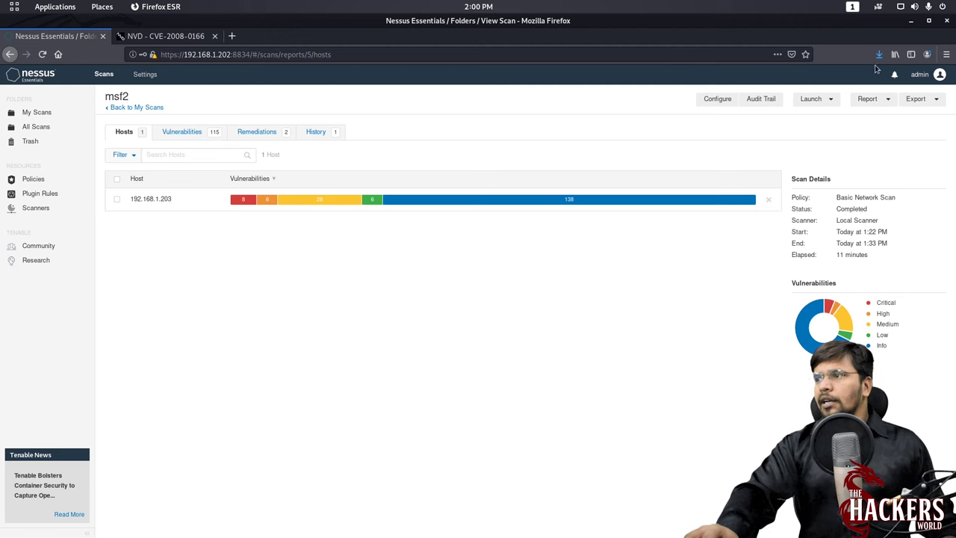
# - Open the downloaded msf2_3hbcr7.pdf from the Downloads folder
pyautogui.click(878, 54)
pyautogui.click(869, 80)
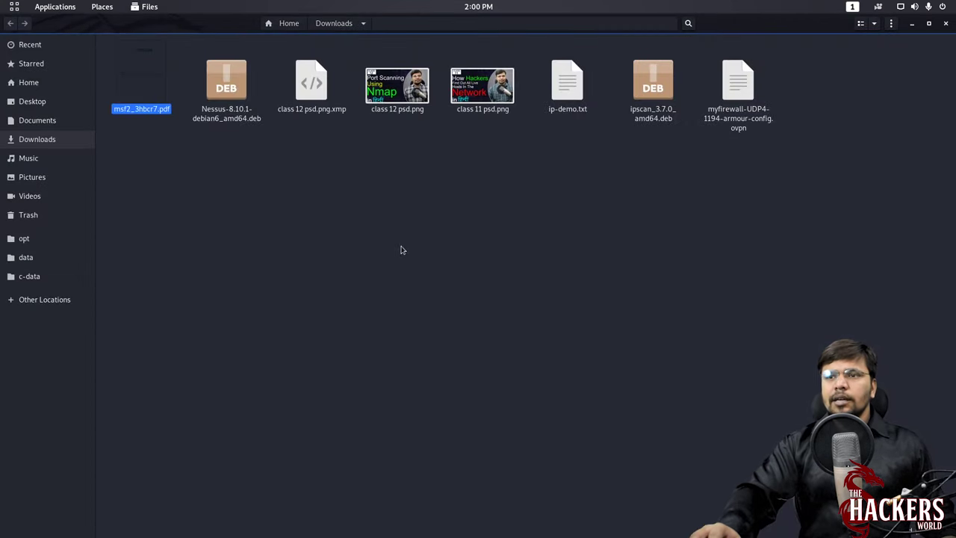
pyautogui.doubleClick(149, 75)
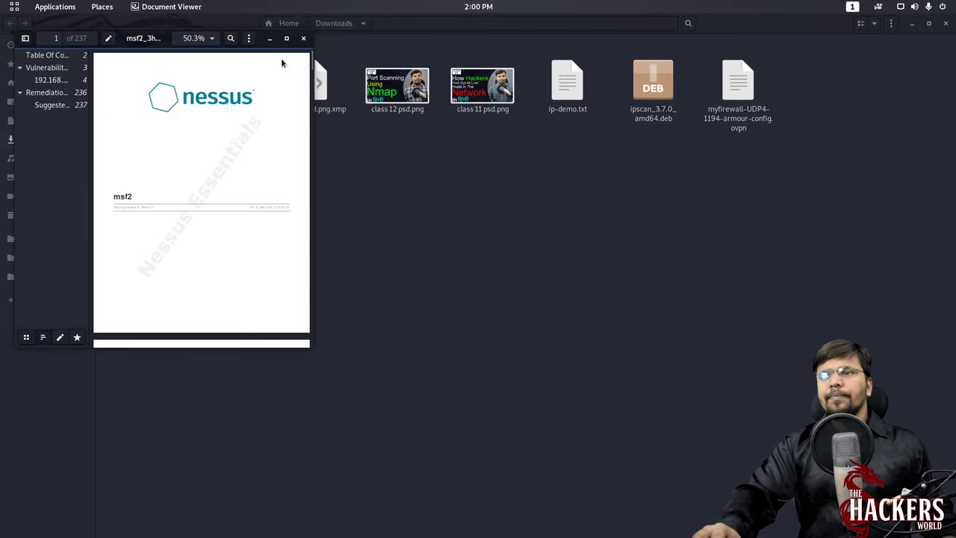
# - Maximize Document Viewer and jump to the report's Vulnerabilities by Host section
pyautogui.click(286, 38)
pyautogui.click(44, 54)
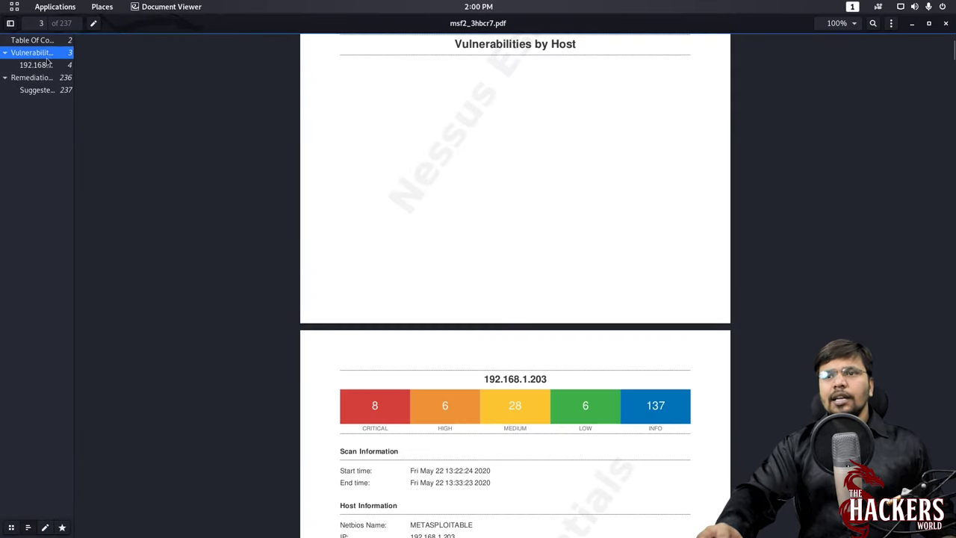
pyautogui.scroll(-20, 507, 307)
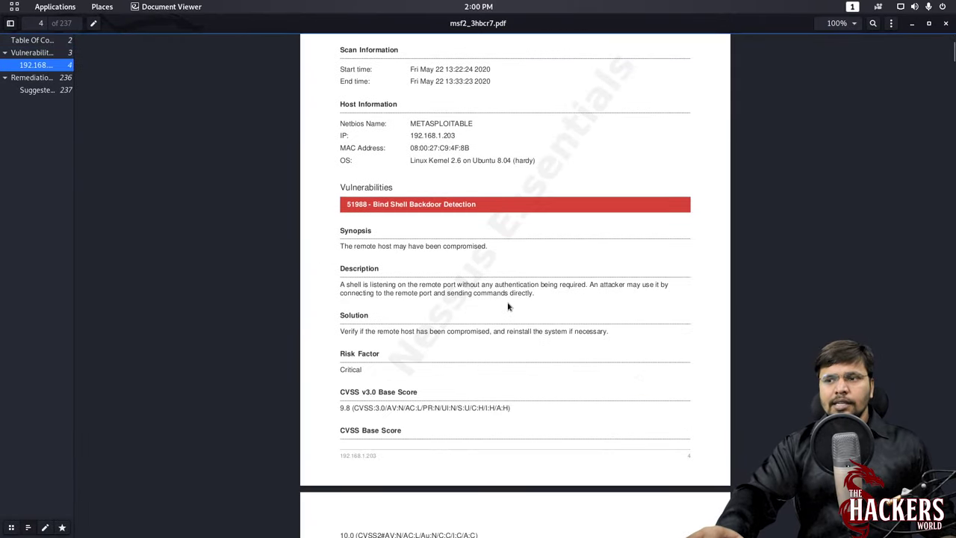
pyautogui.scroll(-20, 507, 306)
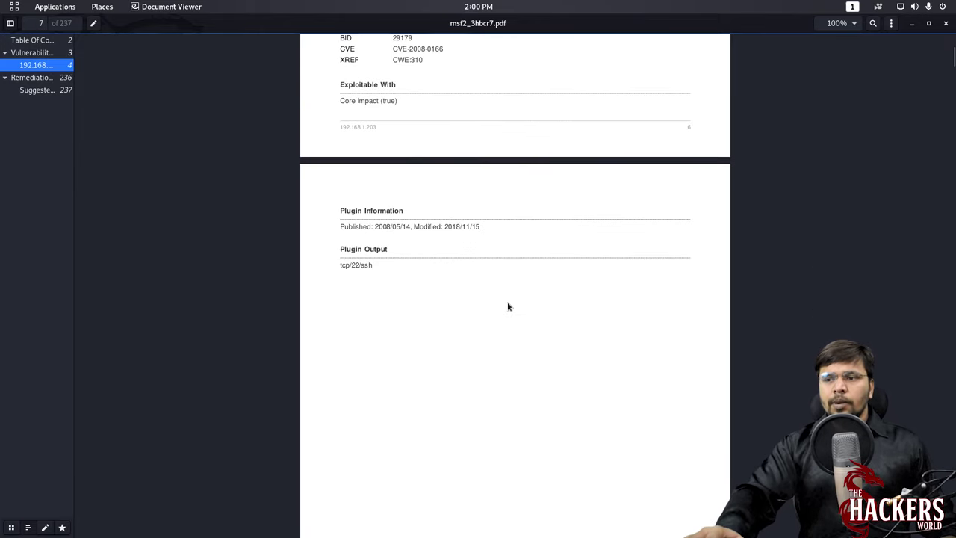
# - Set zoom to Fit Width, read the host findings, then return to Nessus My Scans
pyautogui.click(855, 23)
pyautogui.click(845, 63)
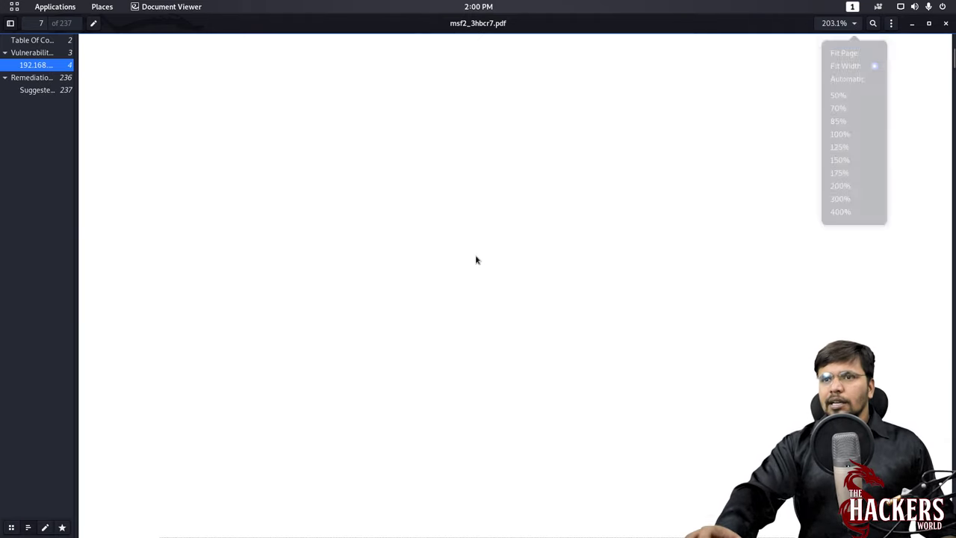
pyautogui.scroll(-15, 479, 266)
pyautogui.scroll(-20, 475, 258)
pyautogui.scroll(-20, 475, 259)
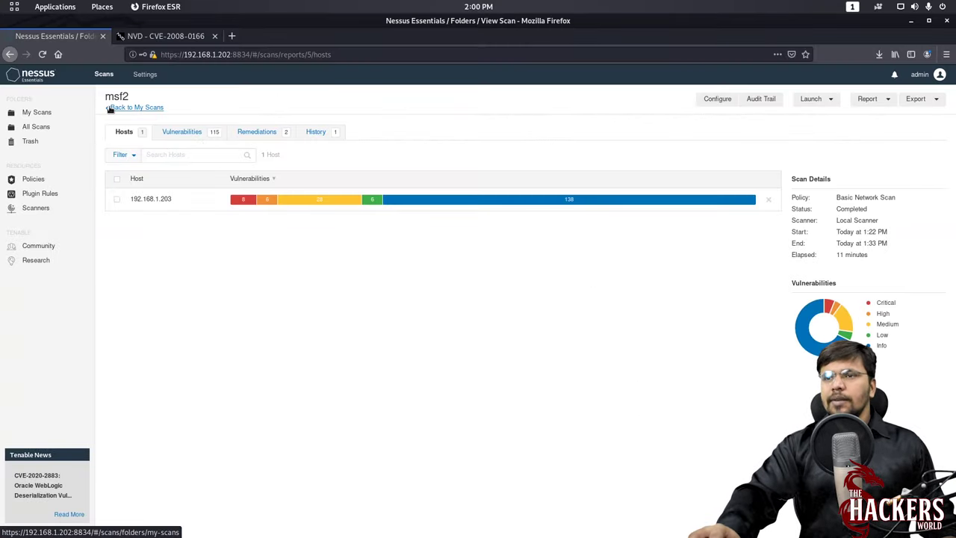
pyautogui.click(105, 109)
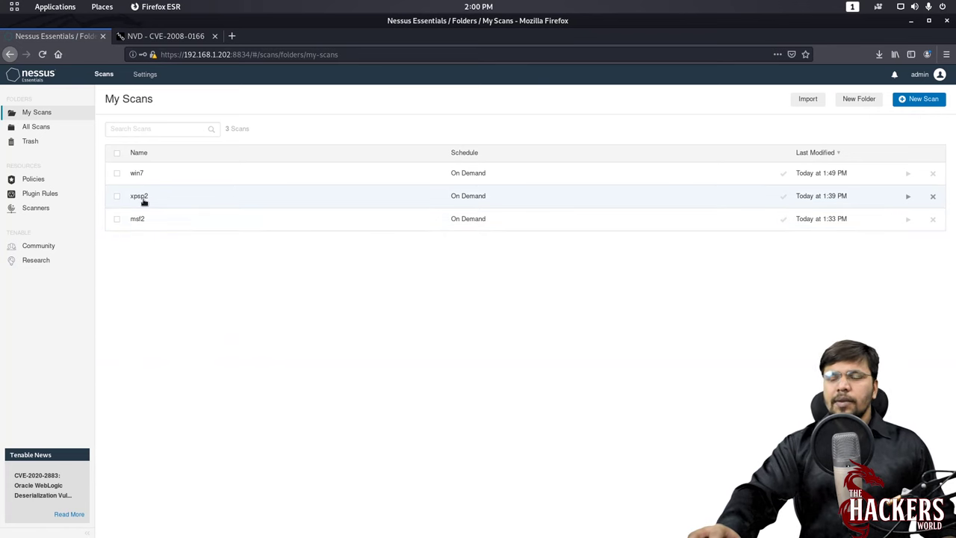
pyautogui.click(138, 197)
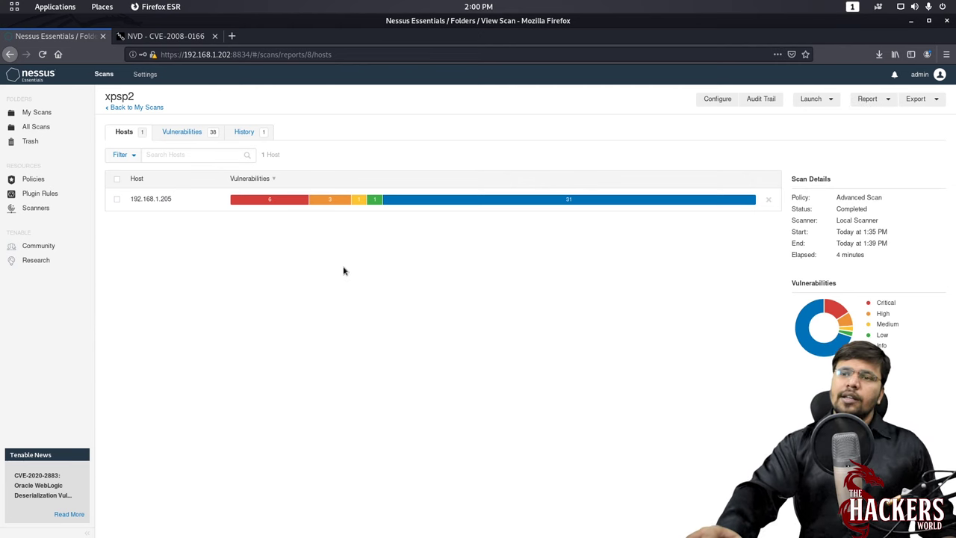
pyautogui.click(919, 101)
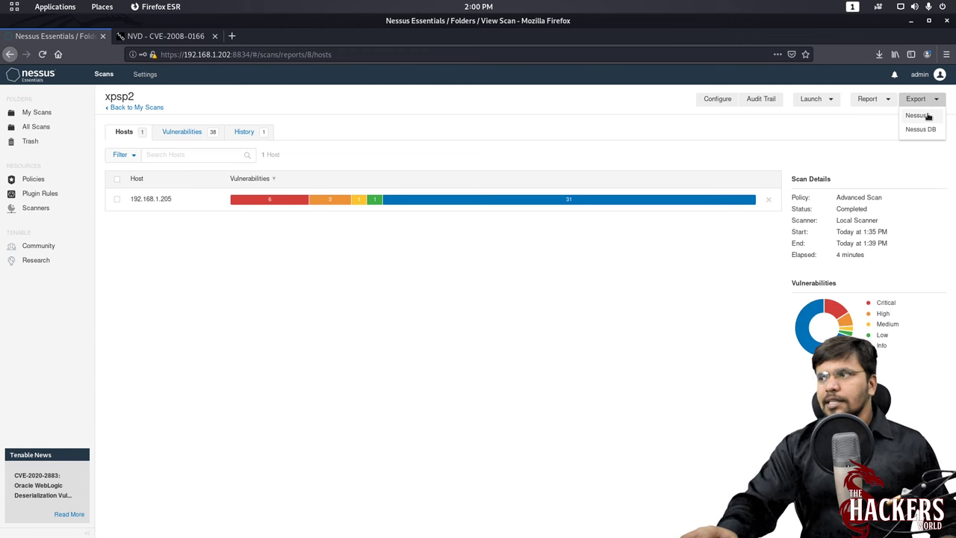
pyautogui.click(567, 296)
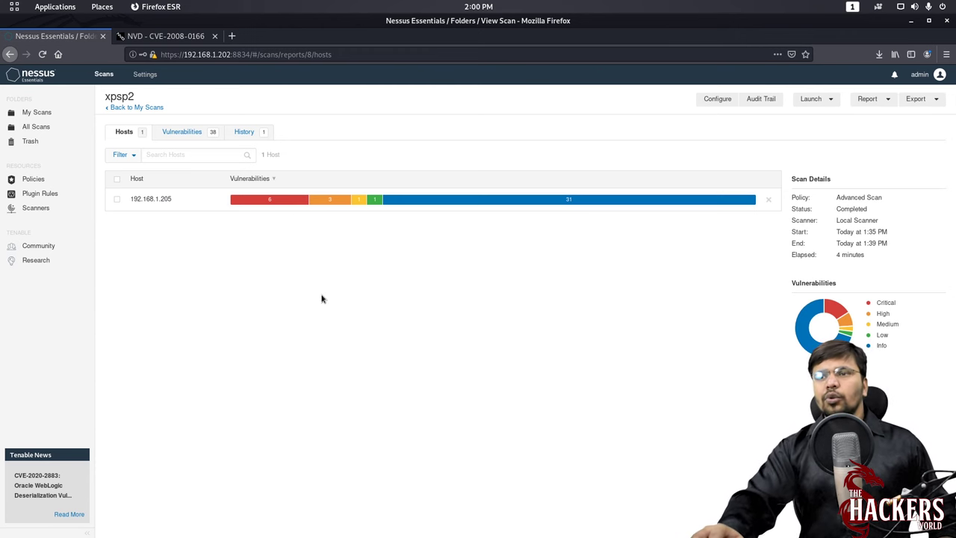
pyautogui.click(28, 112)
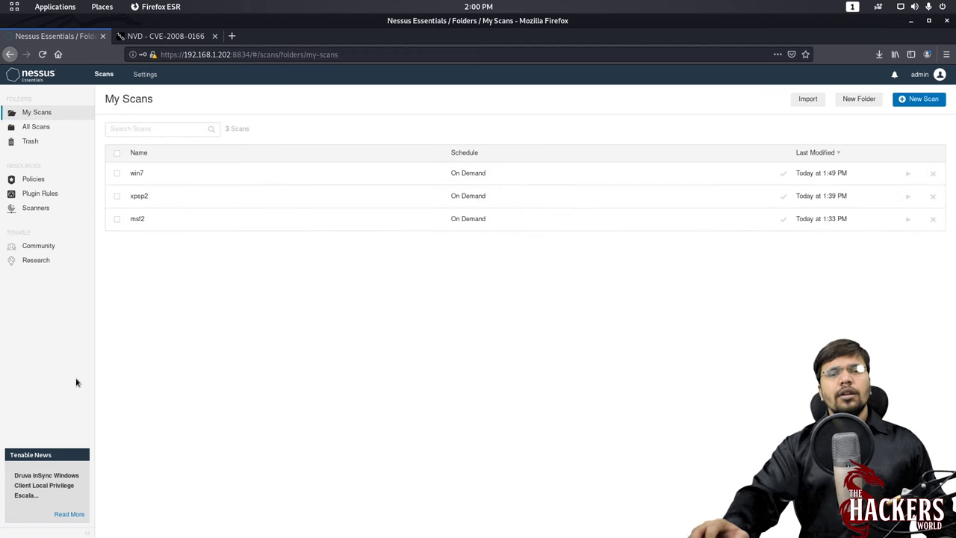